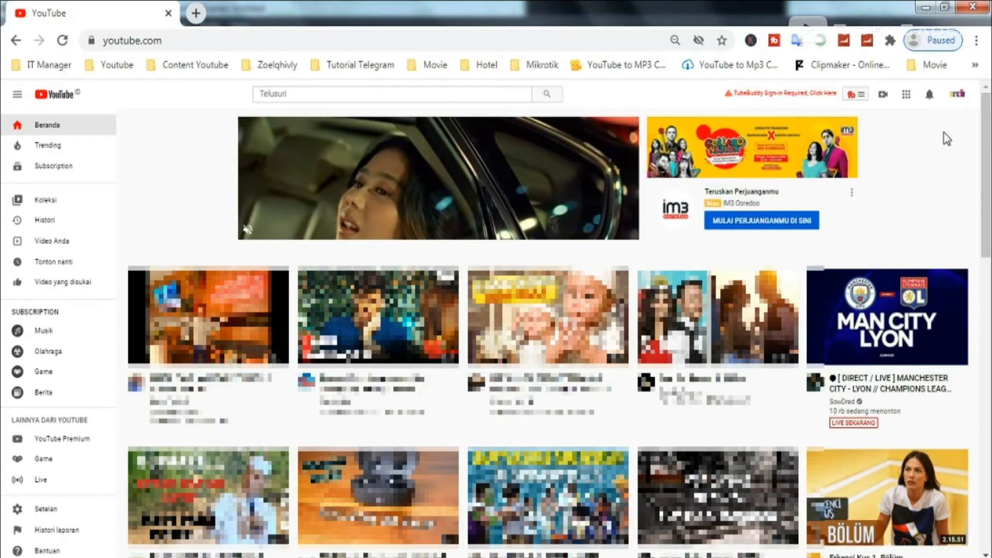
- Go from the account avatar menu to the channel's YouTube Studio dashboard
left_click(959, 96)
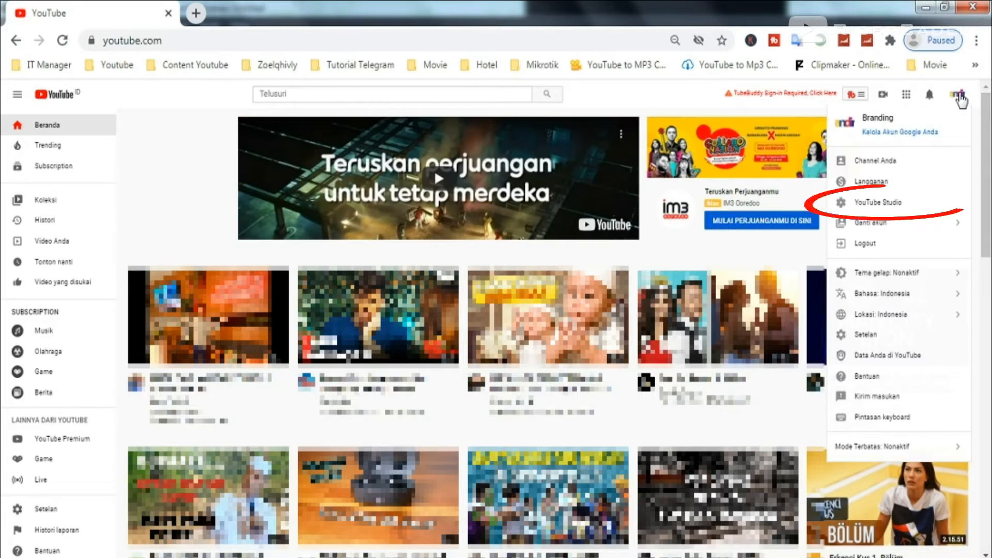
left_click(897, 203)
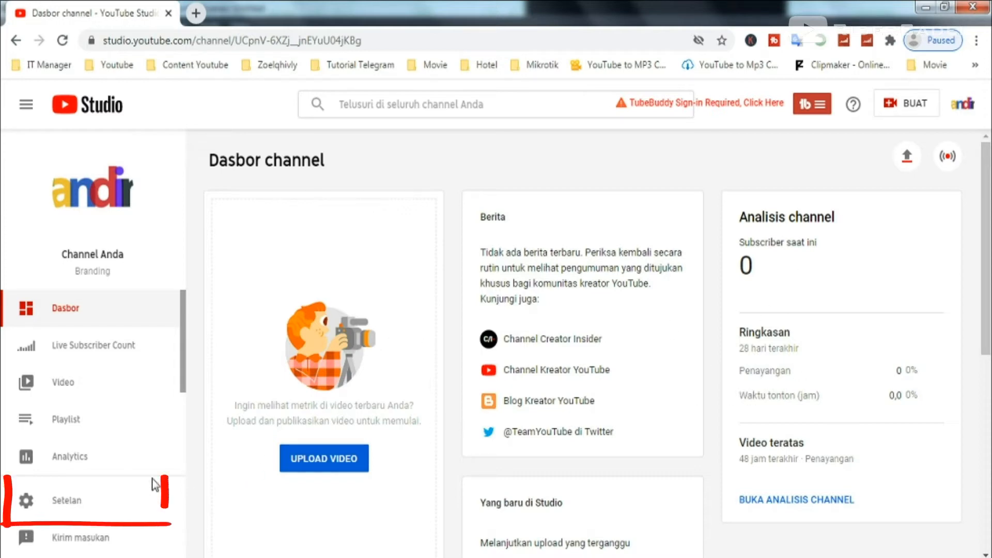
- In Setelan, keep the default currency as USD and move to the Channel section
left_click(94, 509)
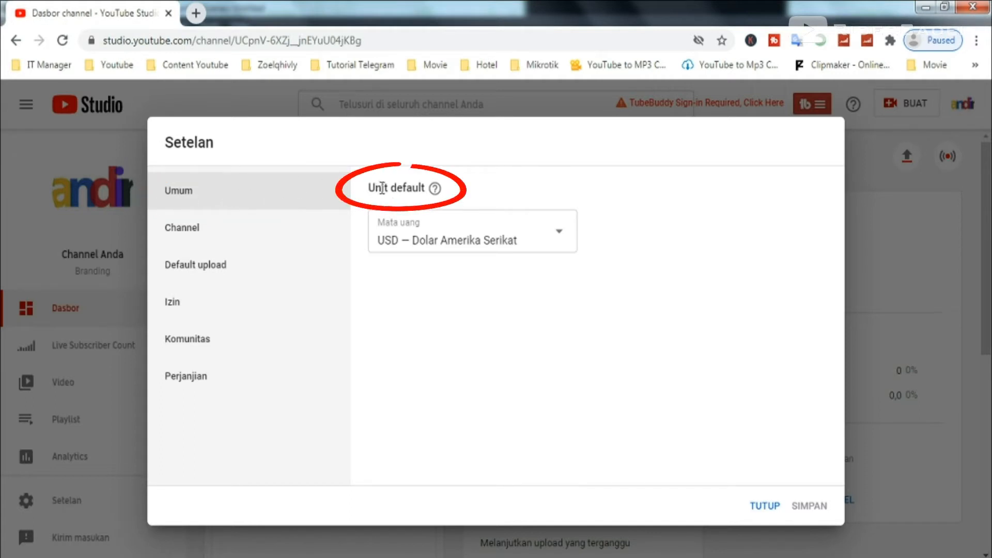
mouse_move(436, 192)
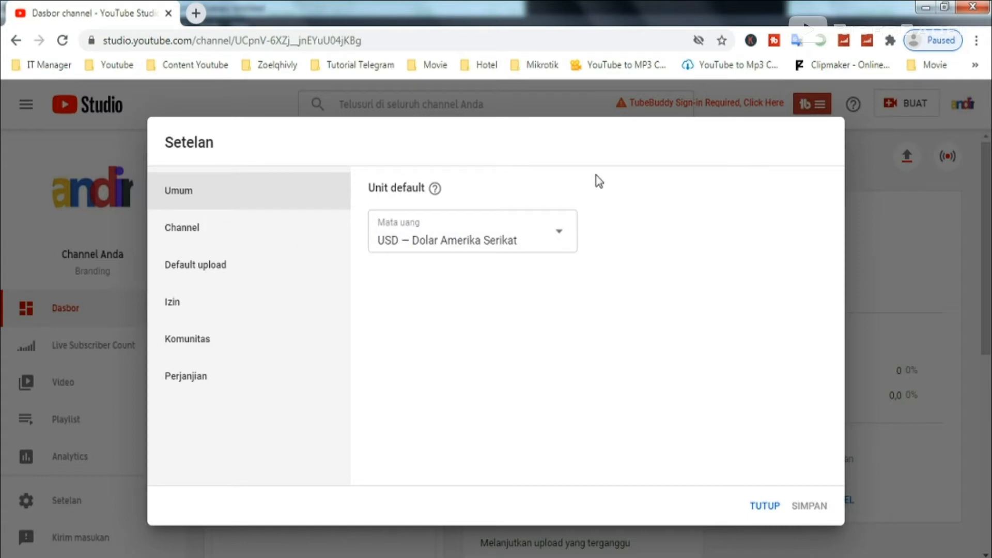
left_click(416, 241)
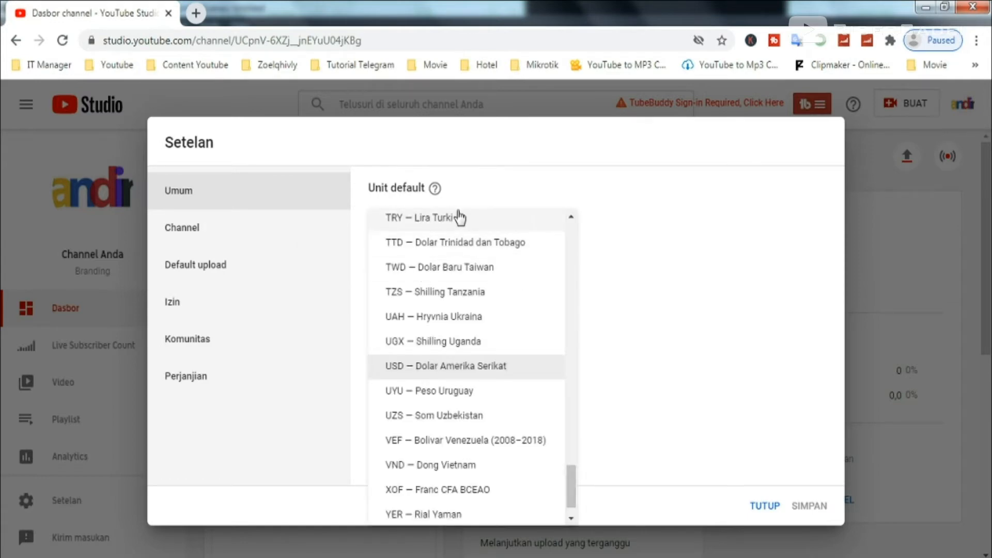
left_click_drag(569, 478, 574, 445)
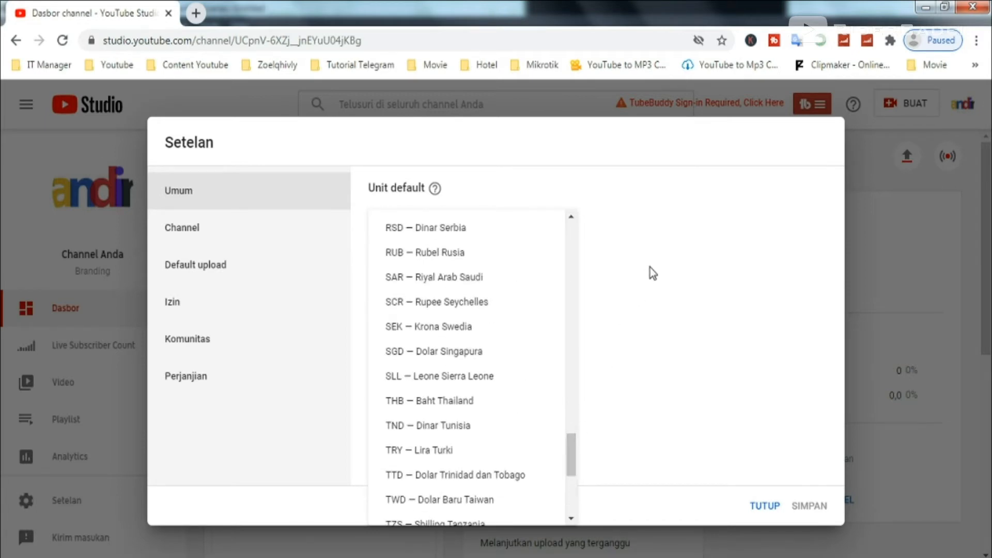
left_click(647, 272)
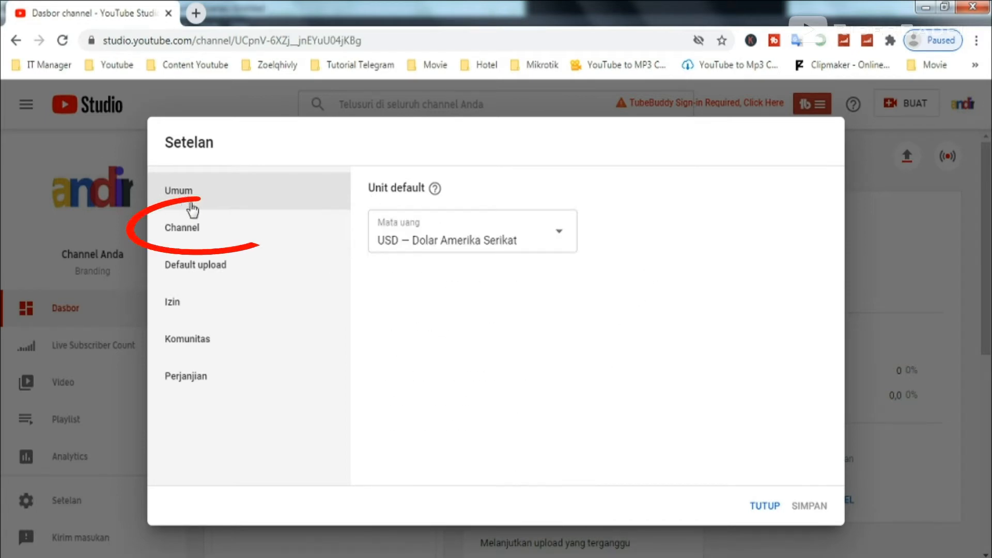
left_click(193, 227)
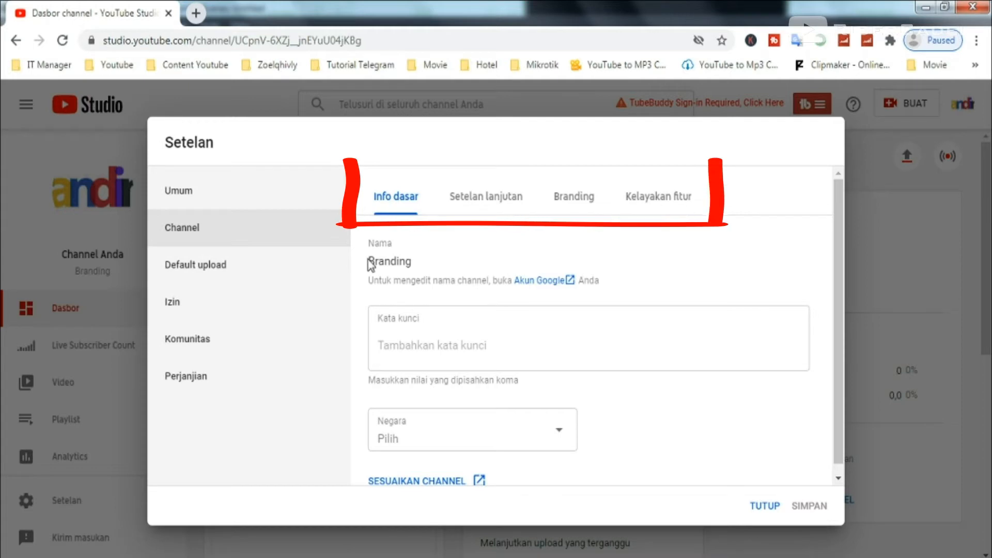
- Add branding, promo and iklan as the channel's keywords
left_click_drag(369, 262, 415, 262)
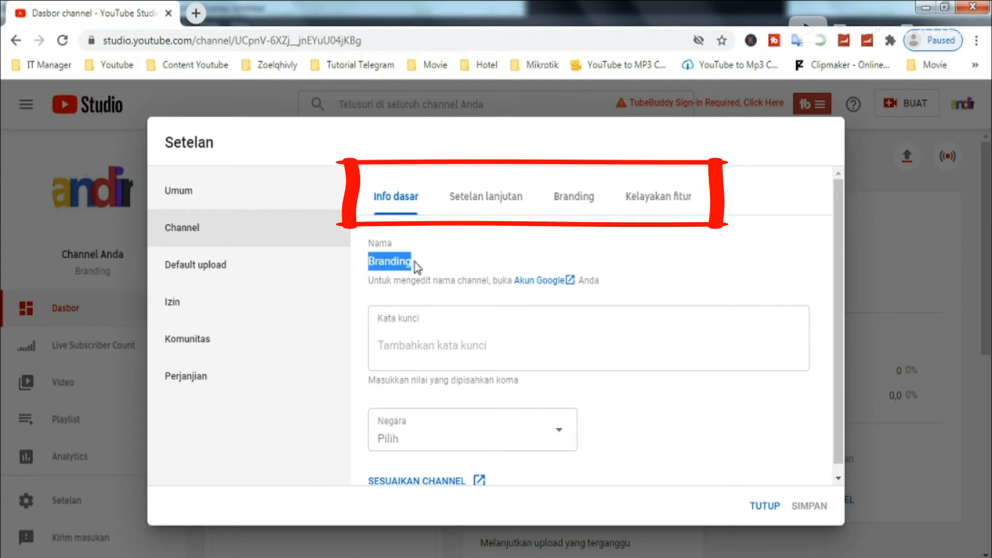
left_click(408, 335)
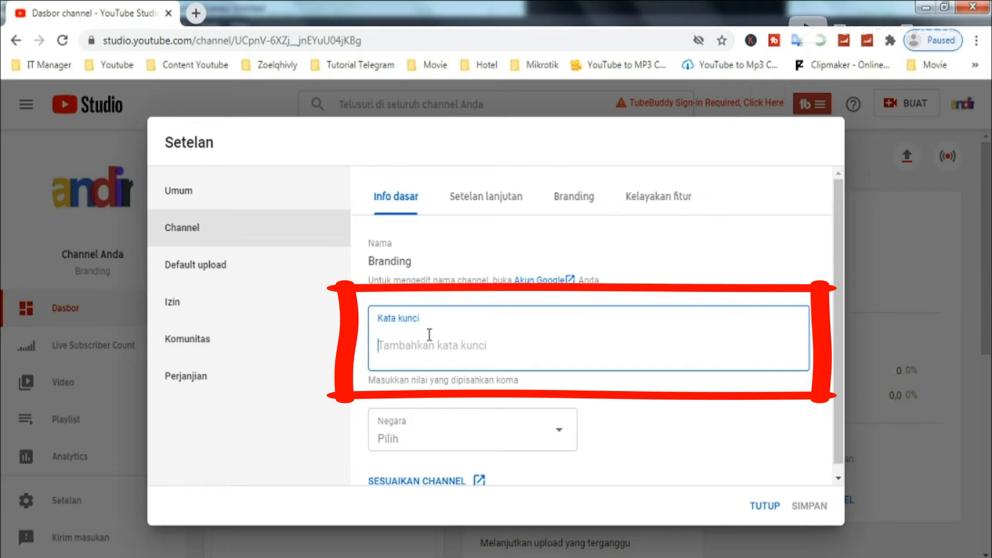
type("branding")
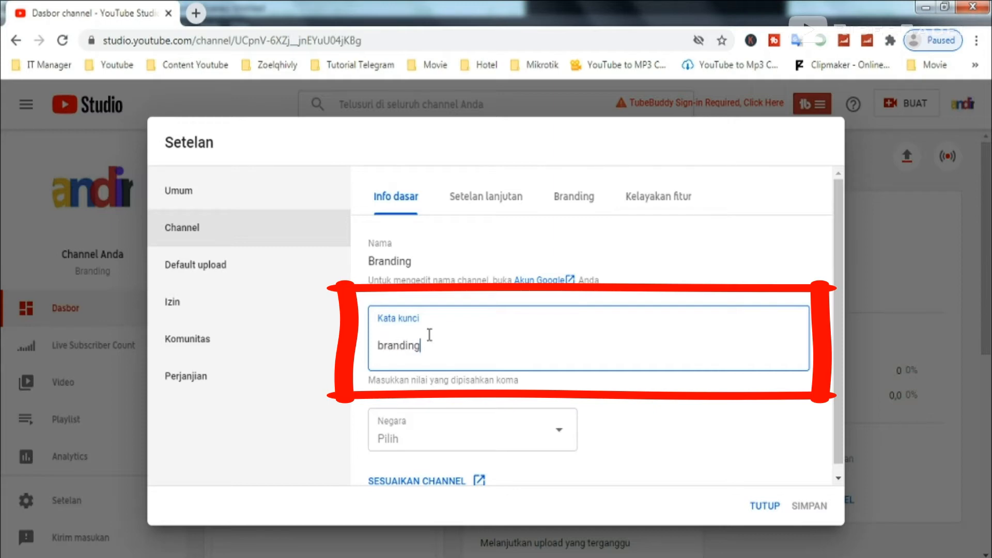
key("Return")
type("promo")
key("Return")
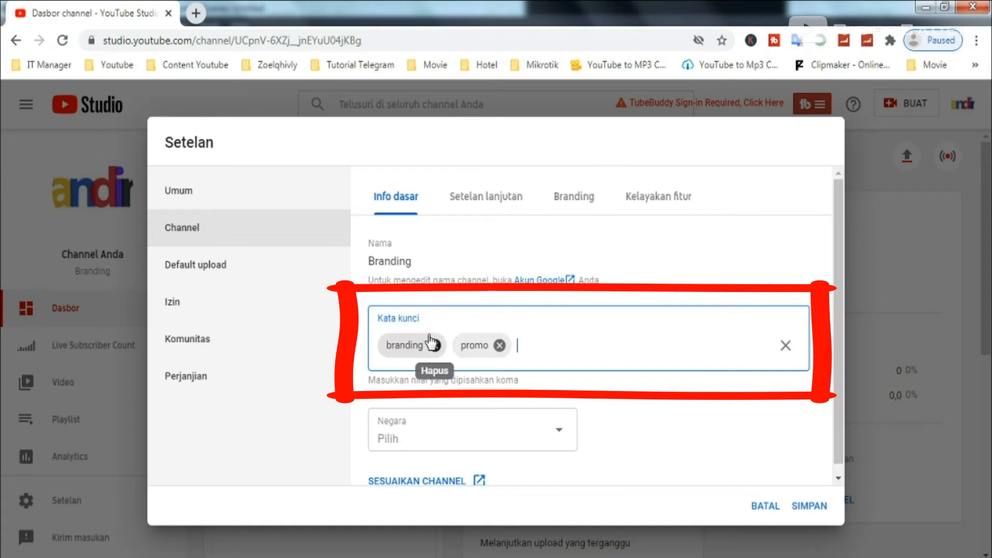
type("iklan")
key("Return")
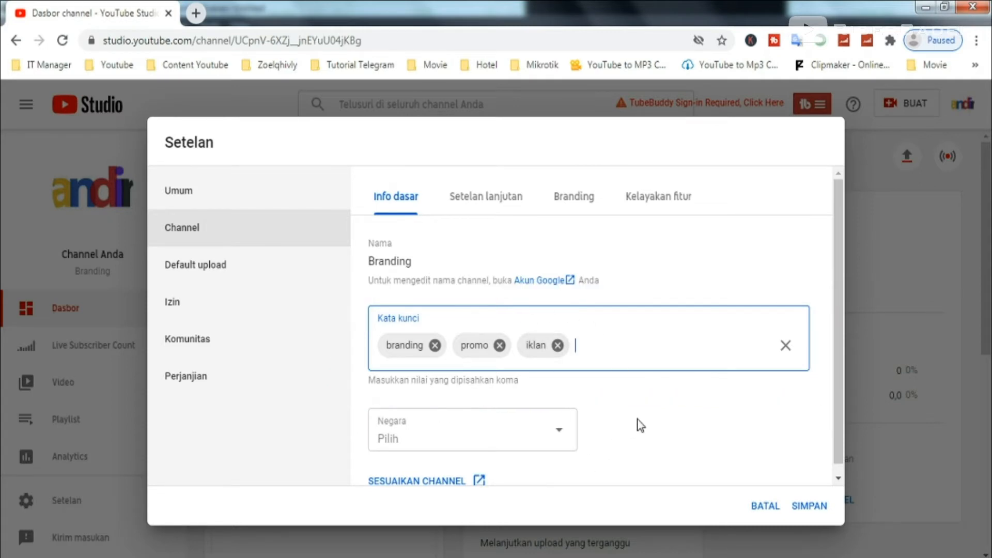
- Set the channel country to Indonesia
left_click(482, 434)
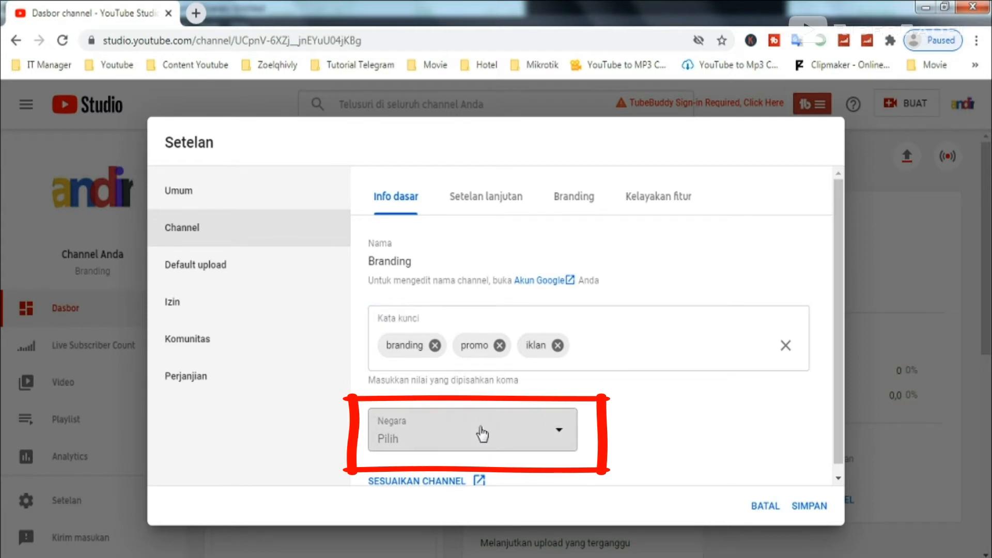
left_click_drag(570, 106, 569, 184)
scroll(443, 306, "down", 1)
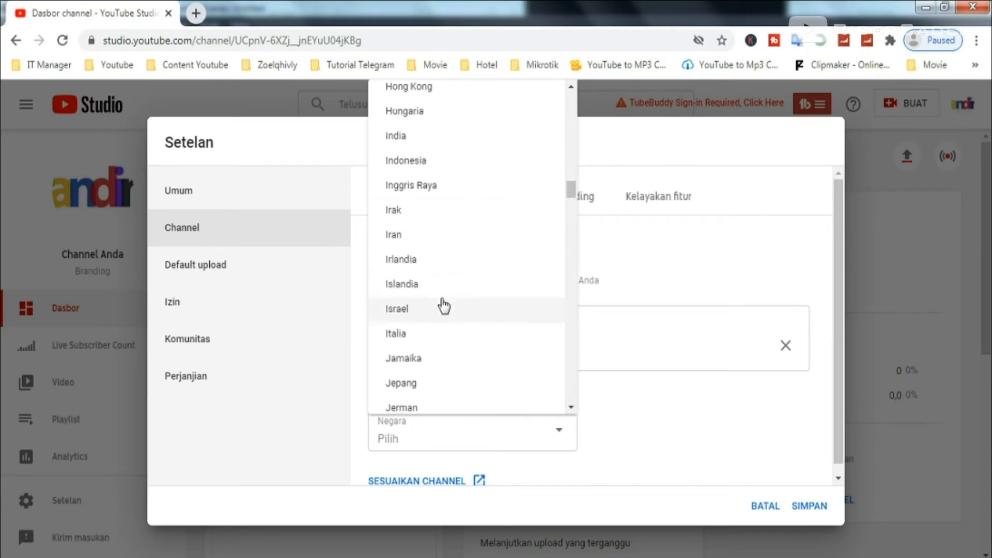
left_click(441, 168)
scroll(827, 361, "down", 1)
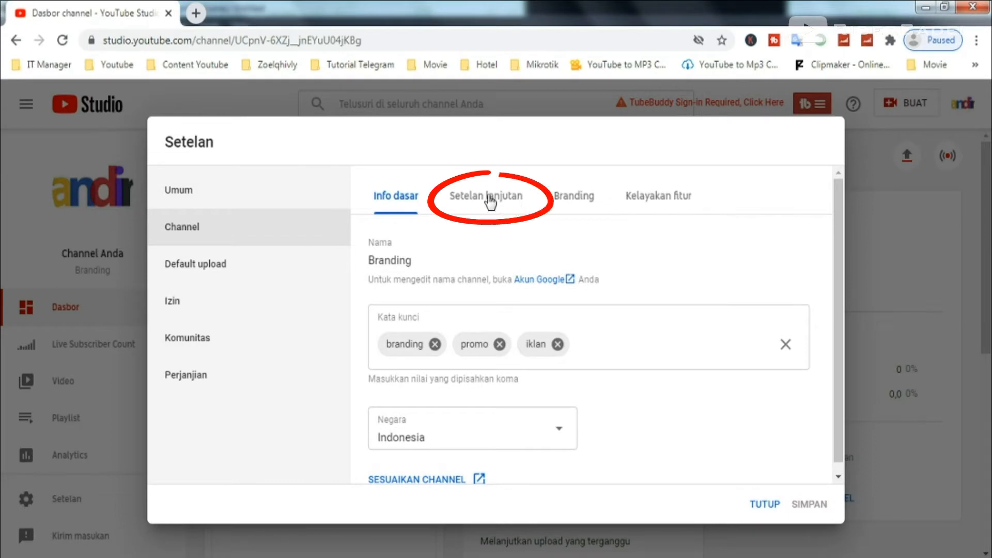
- Switch to Setelan lanjutan and go over the Penonton made-for-kids description
left_click(488, 198)
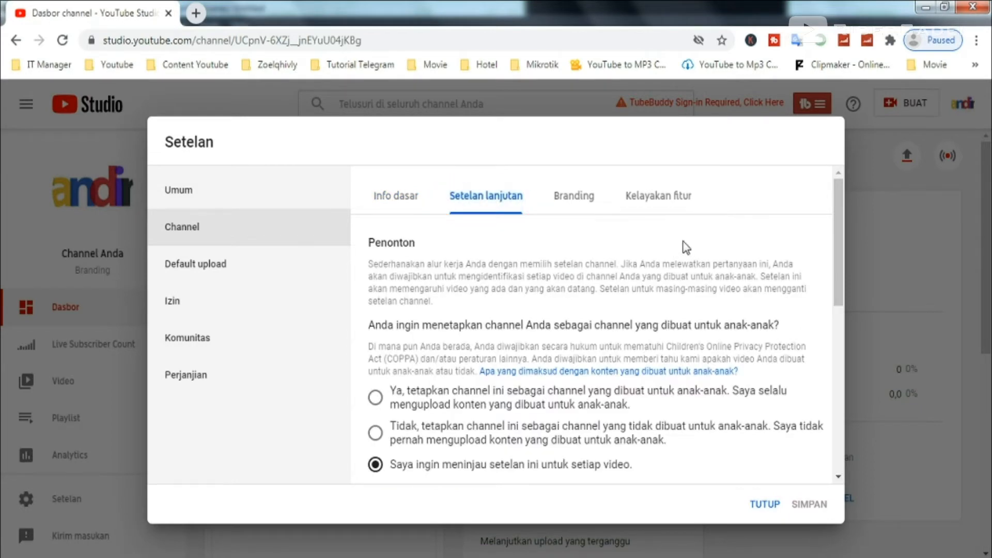
scroll(701, 255, "down", 2)
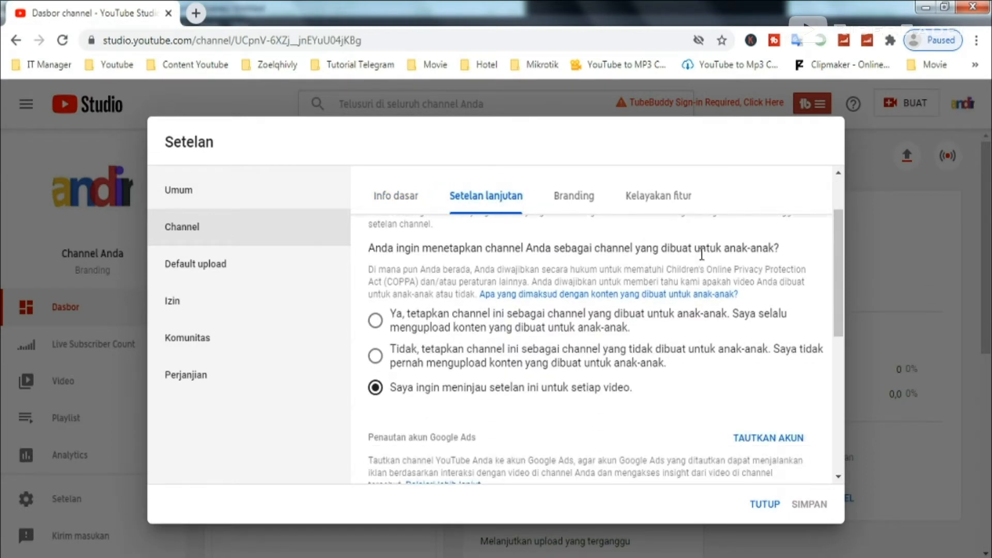
scroll(702, 253, "down", 2)
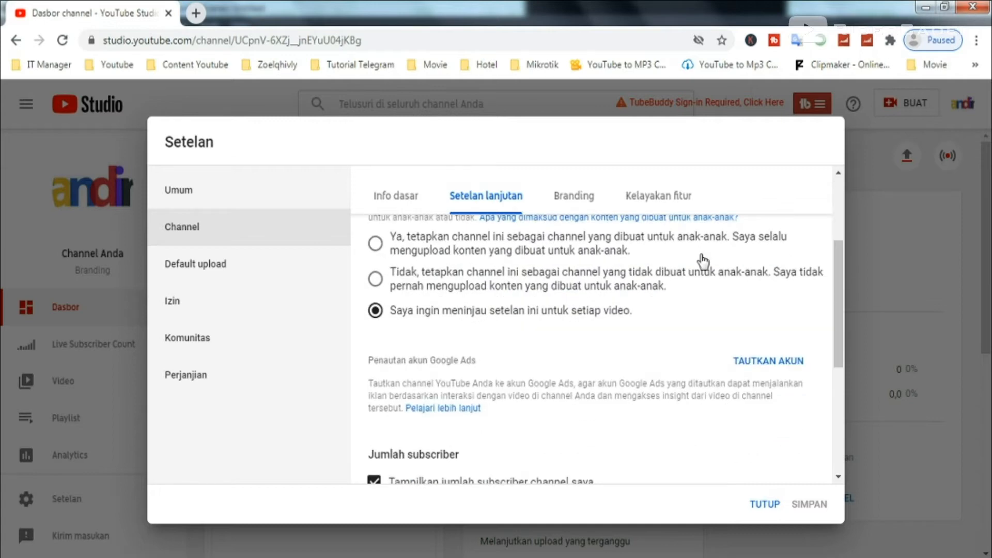
scroll(702, 258, "up", 4)
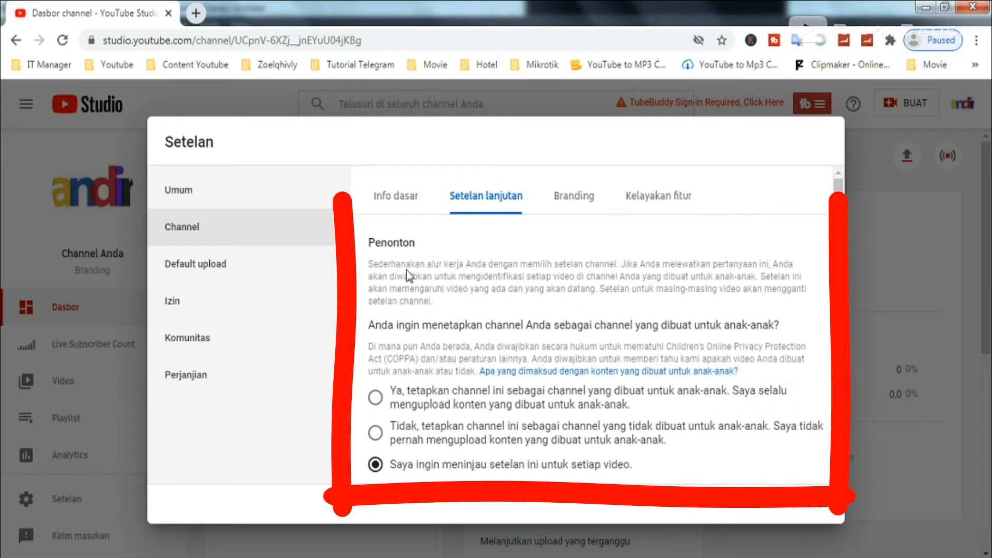
left_click_drag(367, 242, 415, 243)
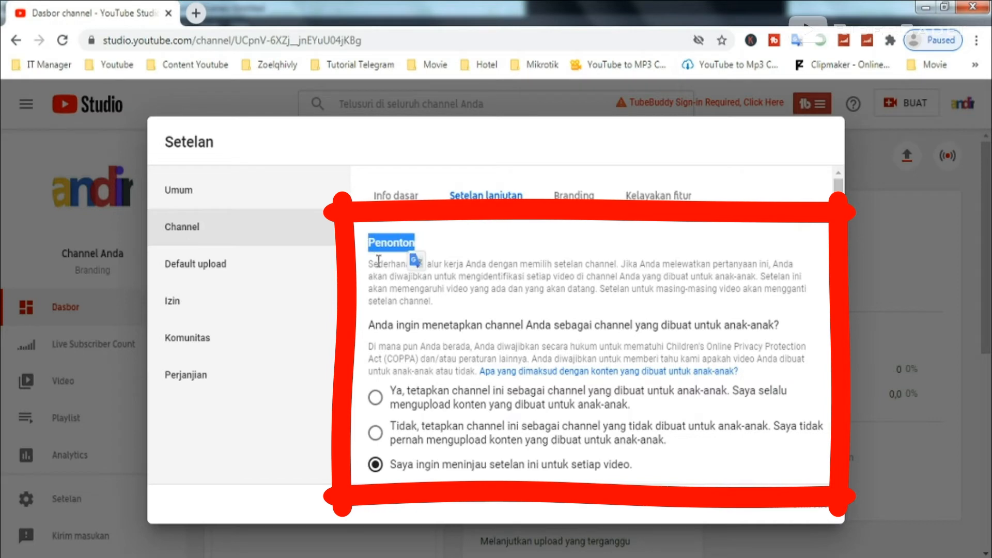
left_click(496, 266)
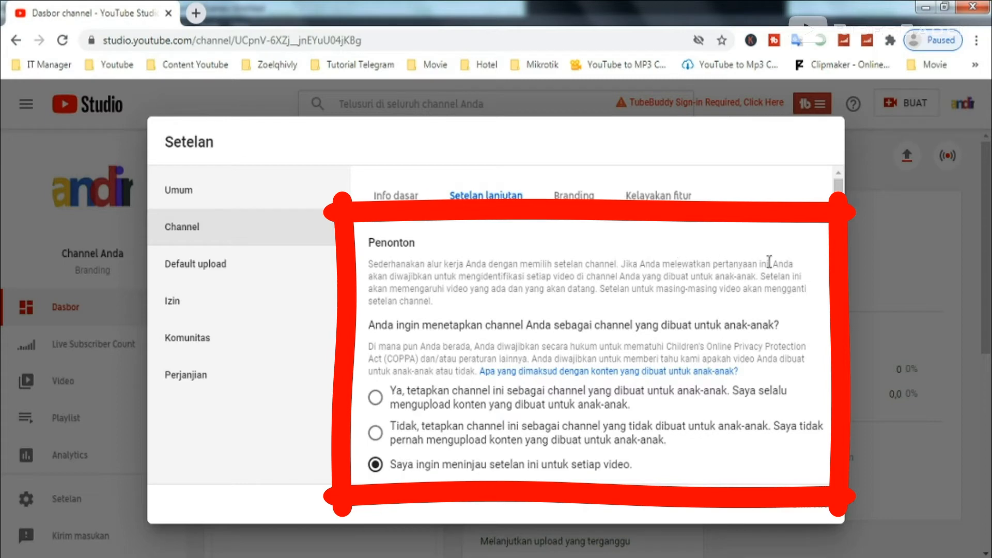
left_click_drag(406, 272, 758, 275)
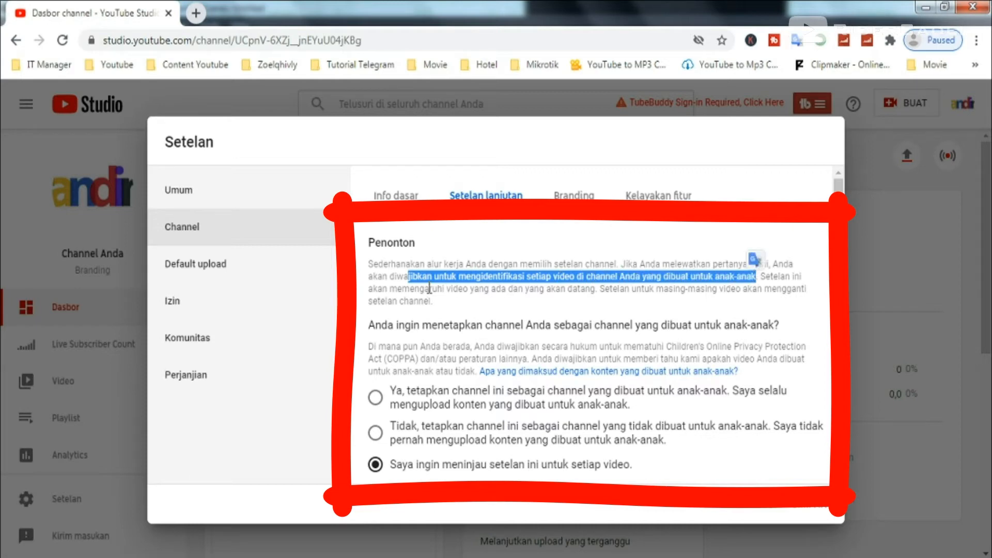
left_click_drag(398, 289, 743, 288)
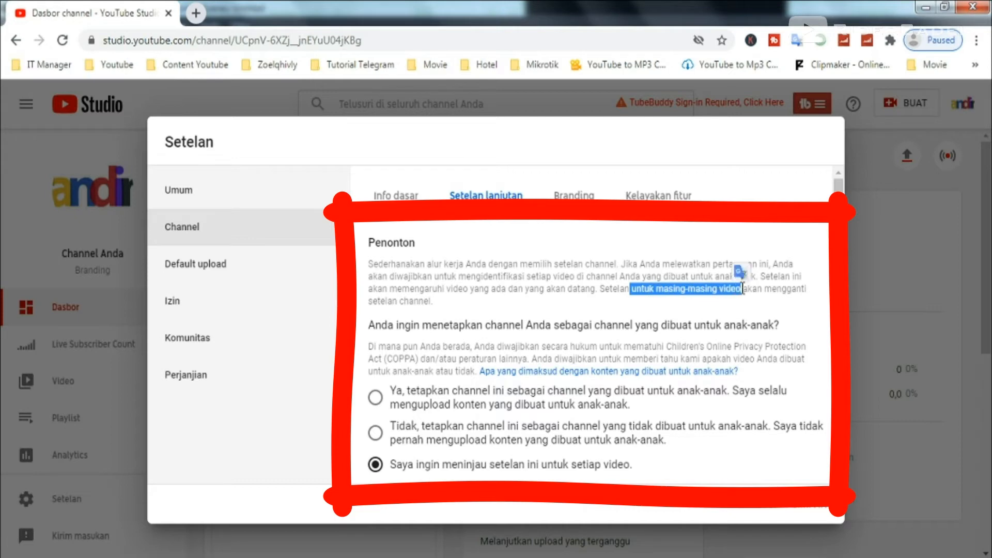
left_click_drag(388, 301, 762, 324)
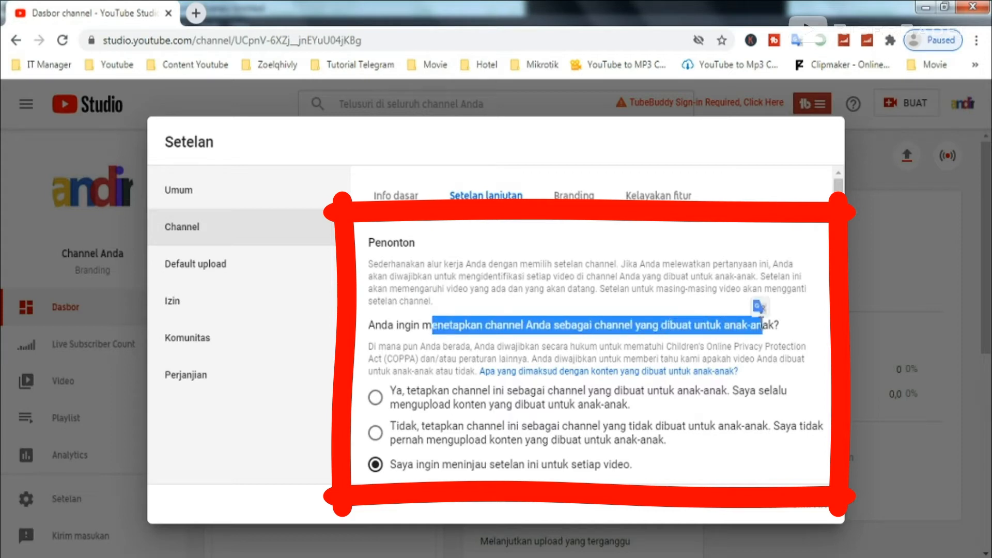
left_click(713, 344)
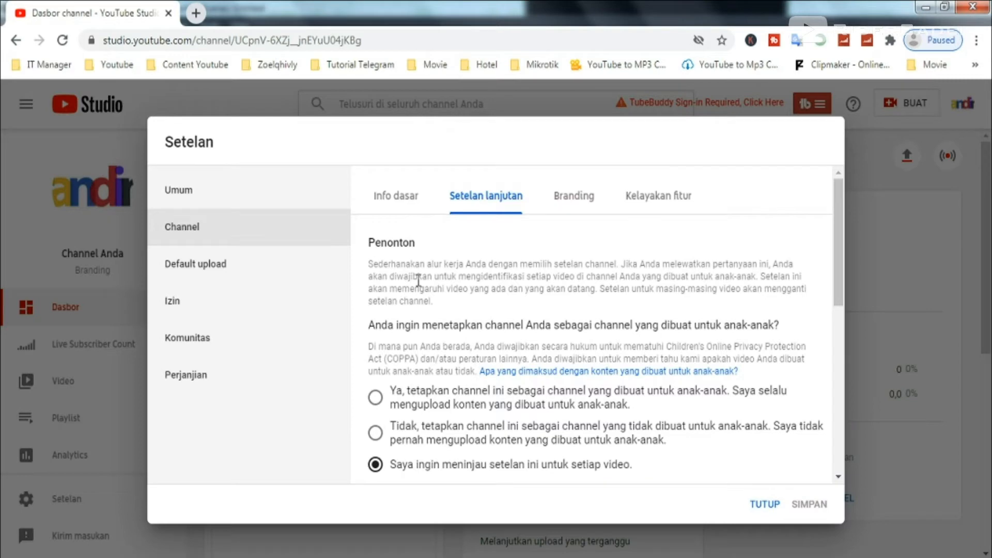
- Choose 'Saya ingin meninjau setelan ini untuk setiap video' as the audience setting
scroll(419, 283, "down", 2)
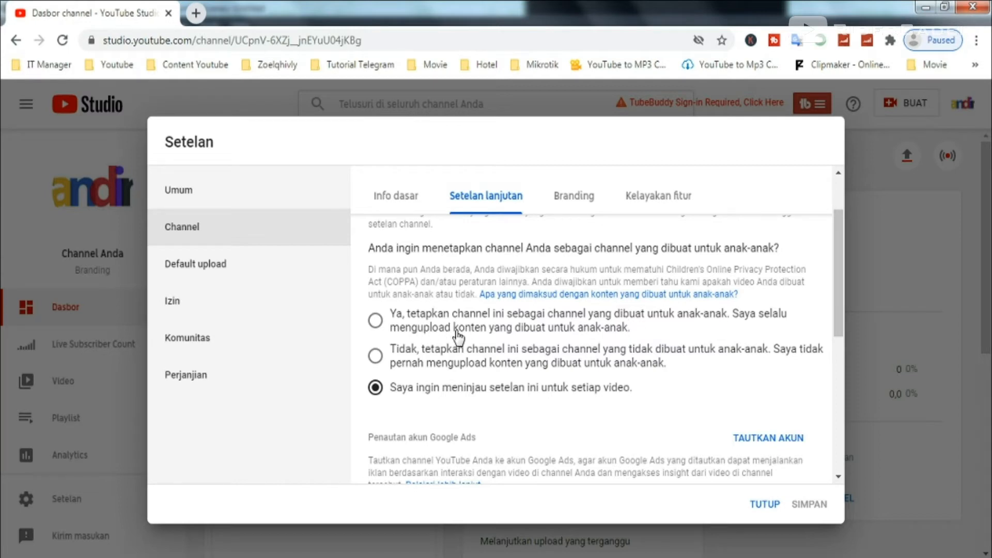
left_click(602, 333)
left_click(377, 431)
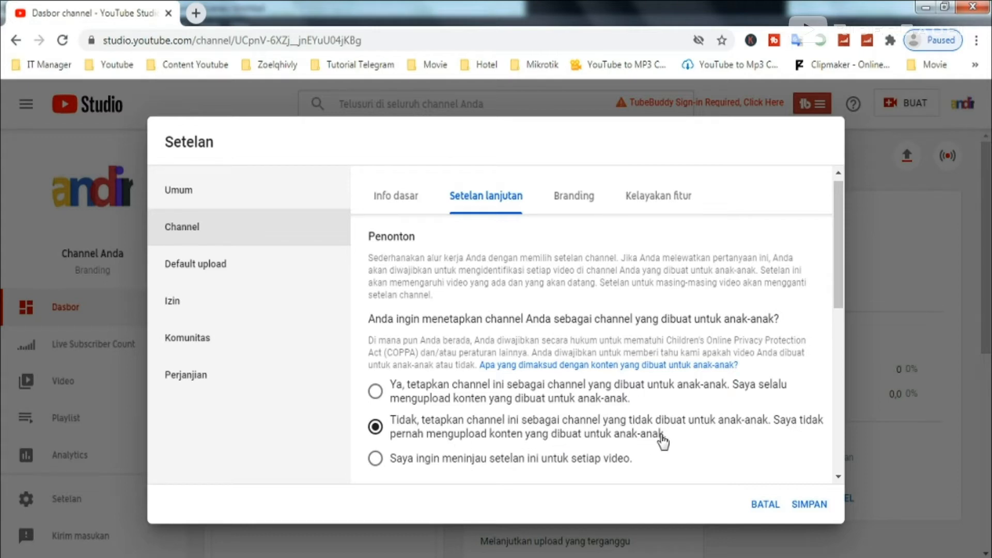
scroll(663, 441, "down", 2)
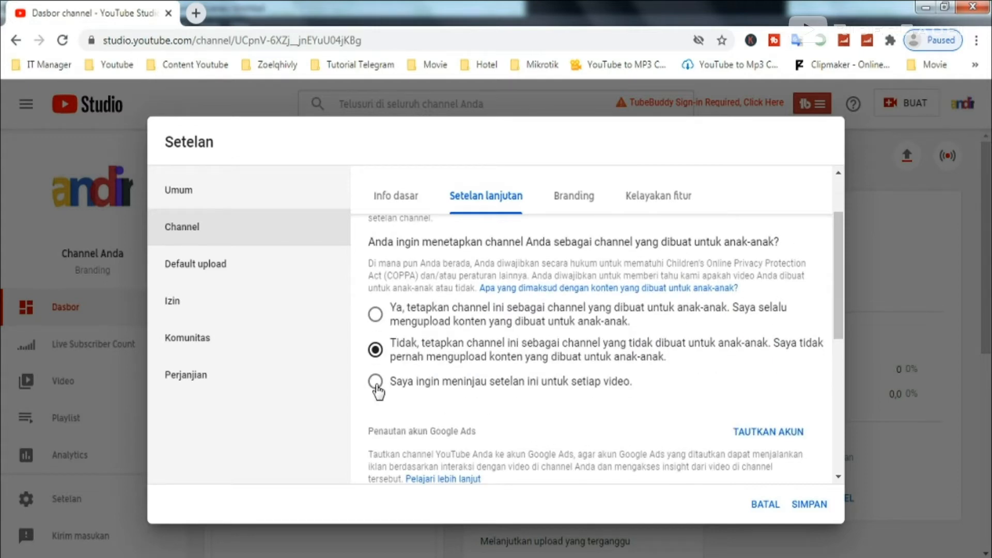
left_click(376, 383)
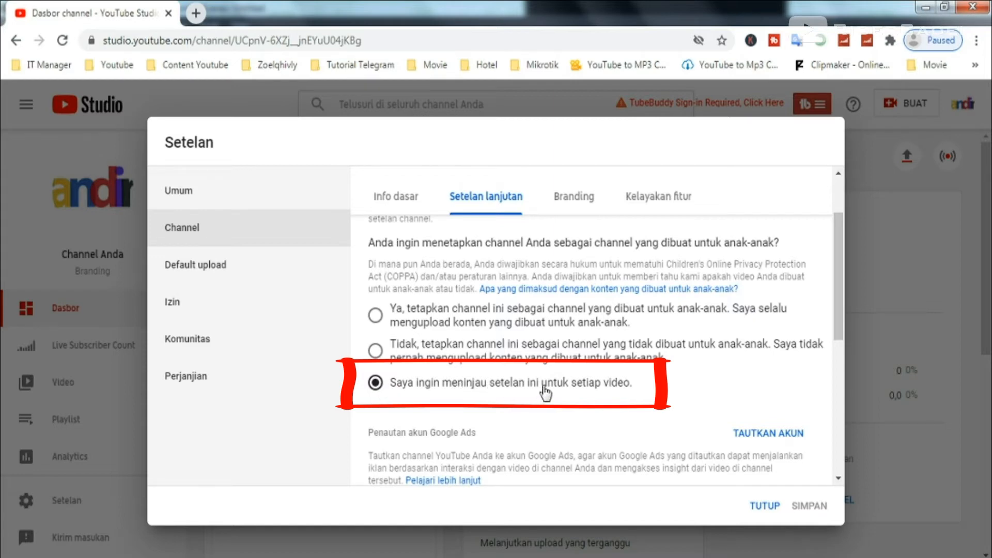
scroll(405, 376, "down", 2)
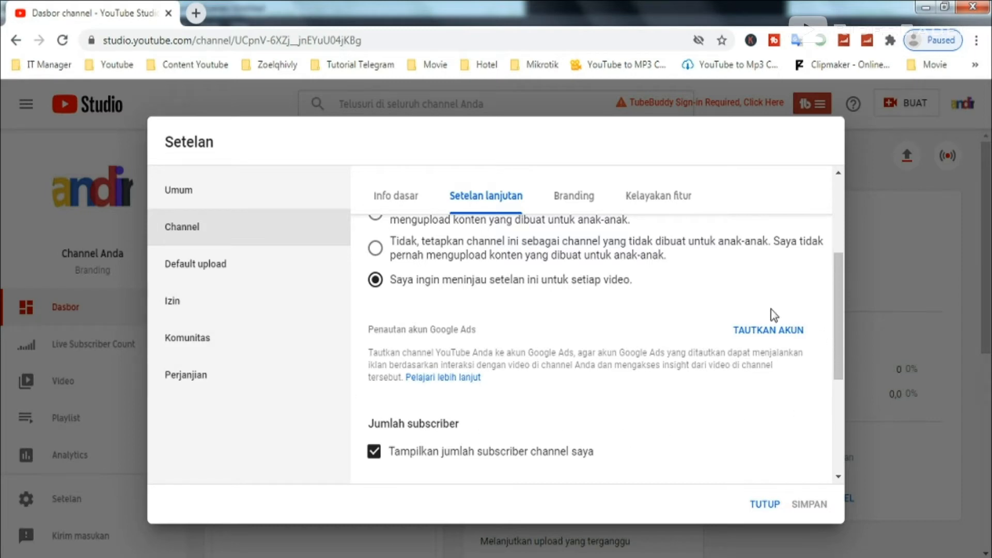
scroll(633, 390, "down", 2)
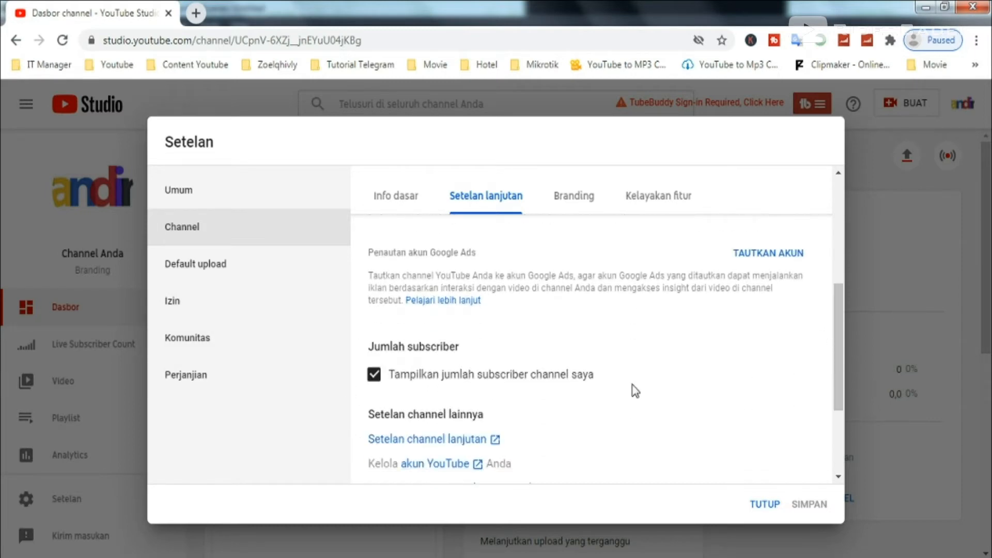
left_click(373, 376)
left_click(374, 378)
left_click(373, 377)
left_click(374, 376)
scroll(636, 382, "down", 3)
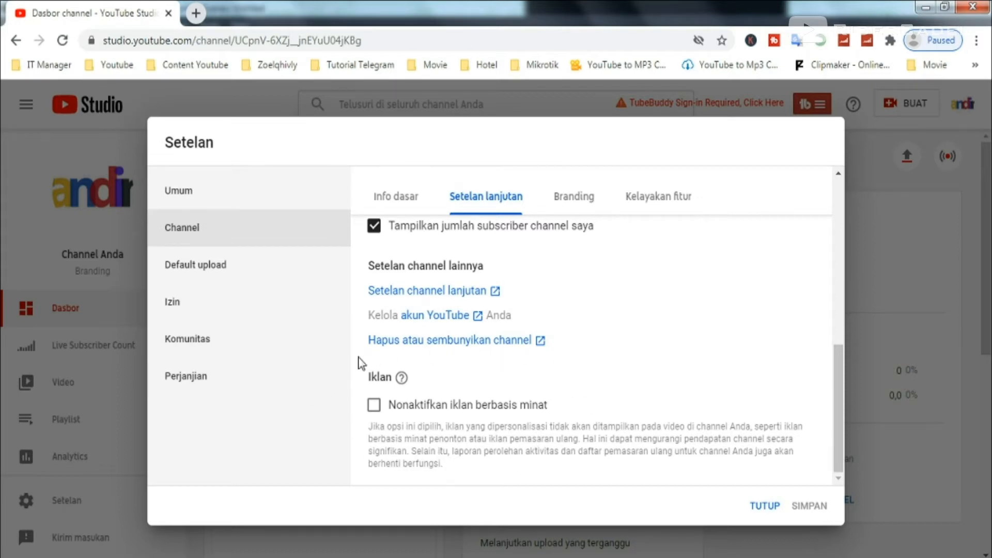
scroll(661, 448, "up", 3)
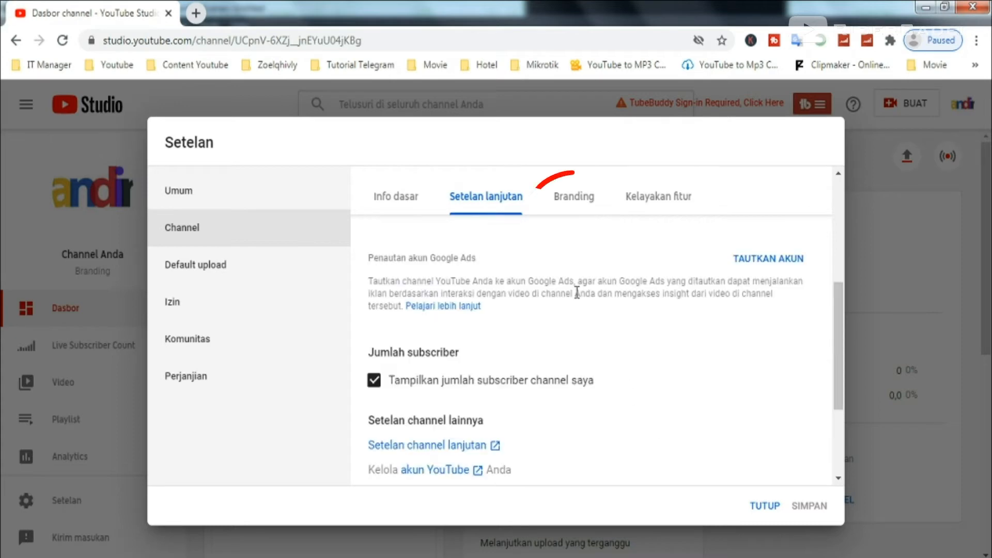
- In Branding, check the watermark rules: 150x150 PNG or GIF, 1 MB or less
left_click(570, 207)
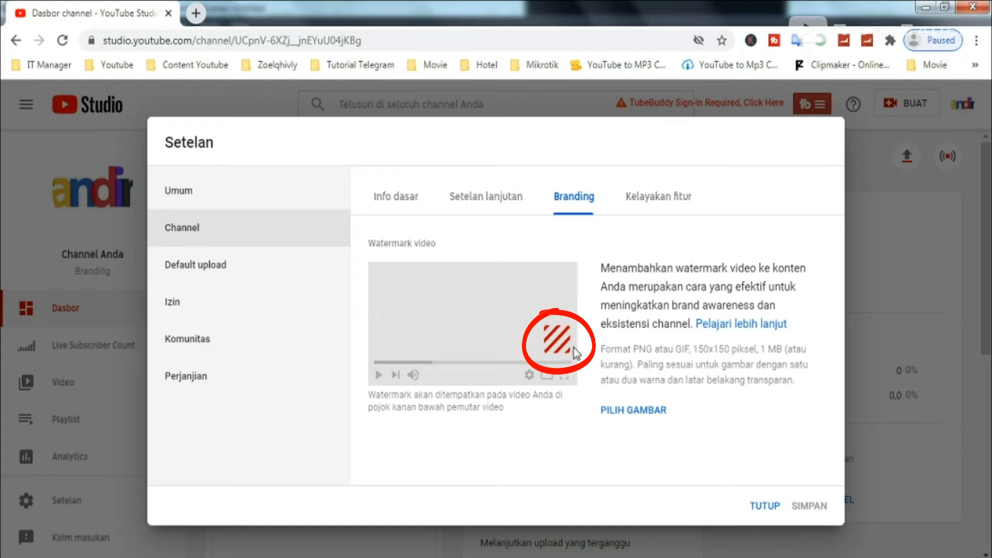
left_click_drag(608, 351, 695, 349)
left_click(697, 350)
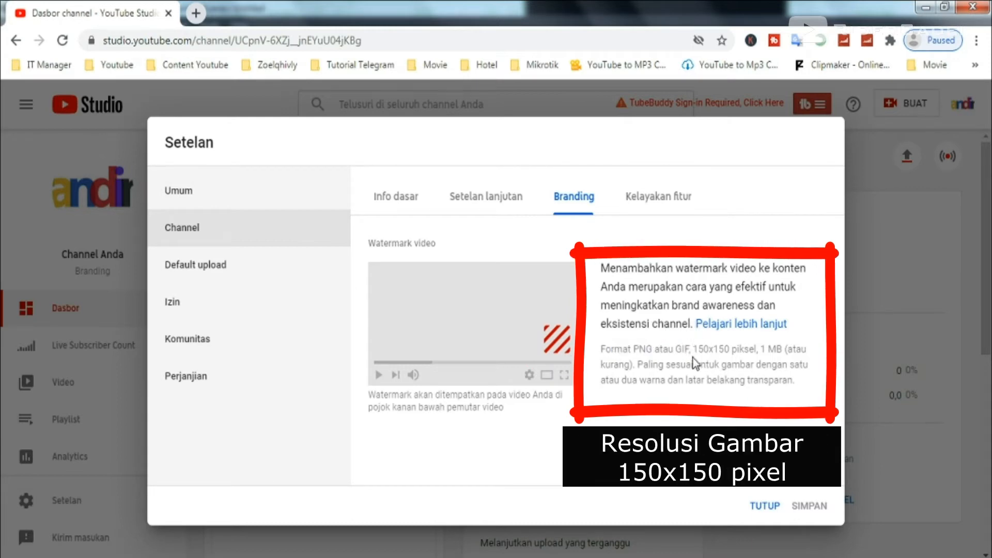
left_click_drag(693, 350, 731, 349)
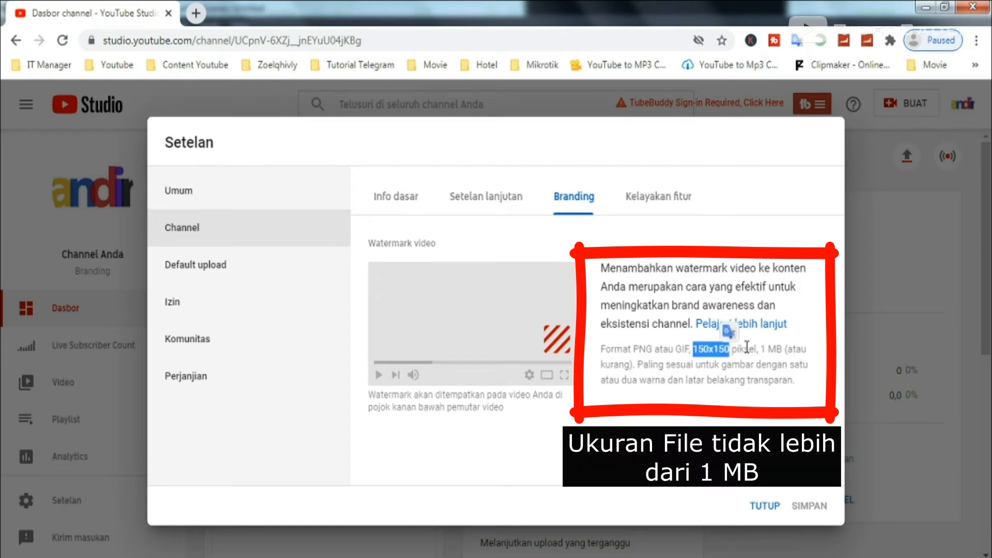
left_click(763, 350)
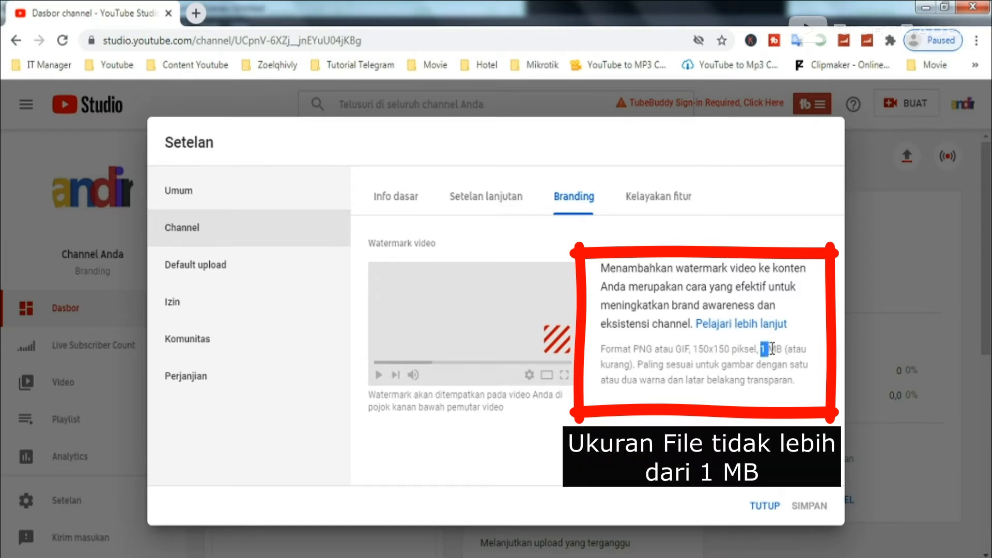
left_click_drag(783, 349, 801, 350)
left_click_drag(606, 365, 630, 366)
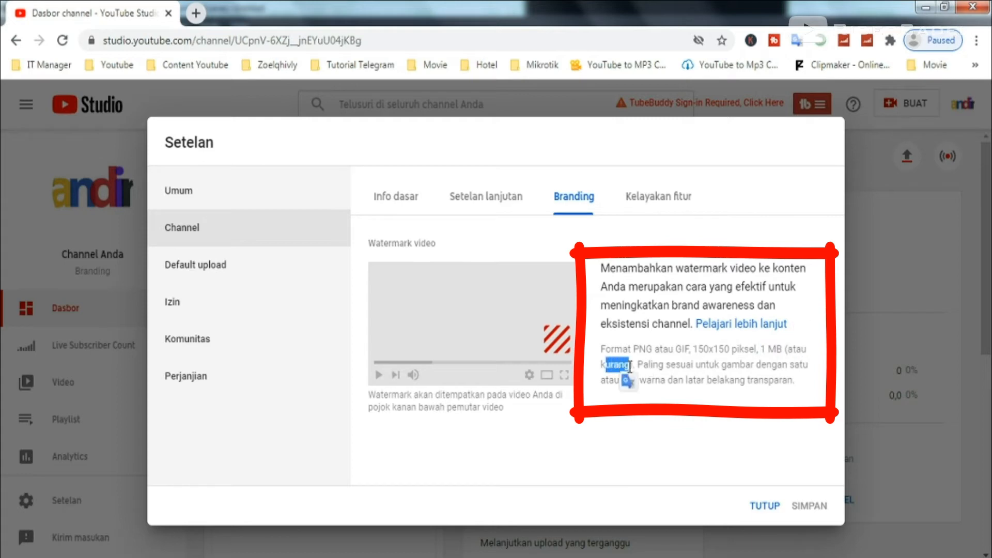
left_click(688, 387)
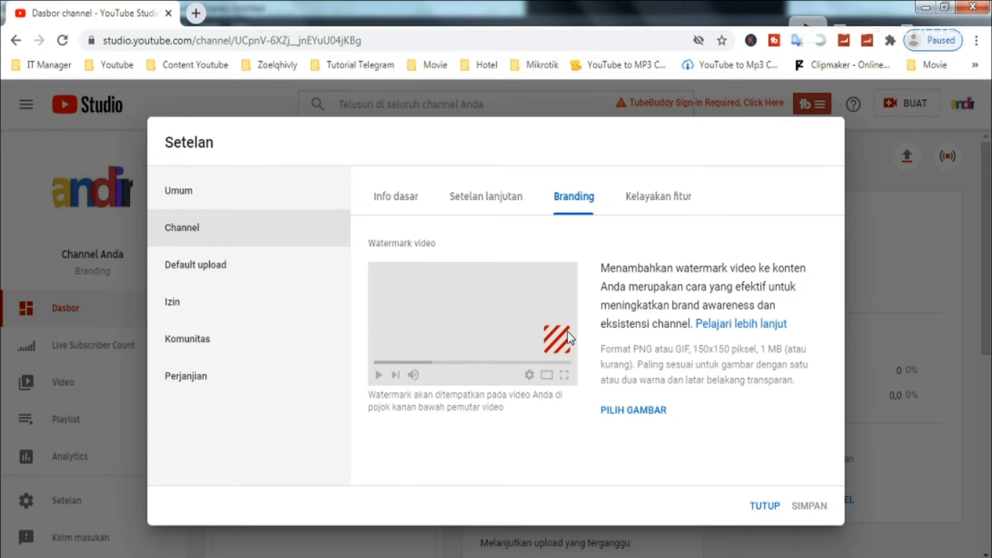
- Search the Start menu for photoshop and launch Adobe Photoshop CS5
left_click(6, 557)
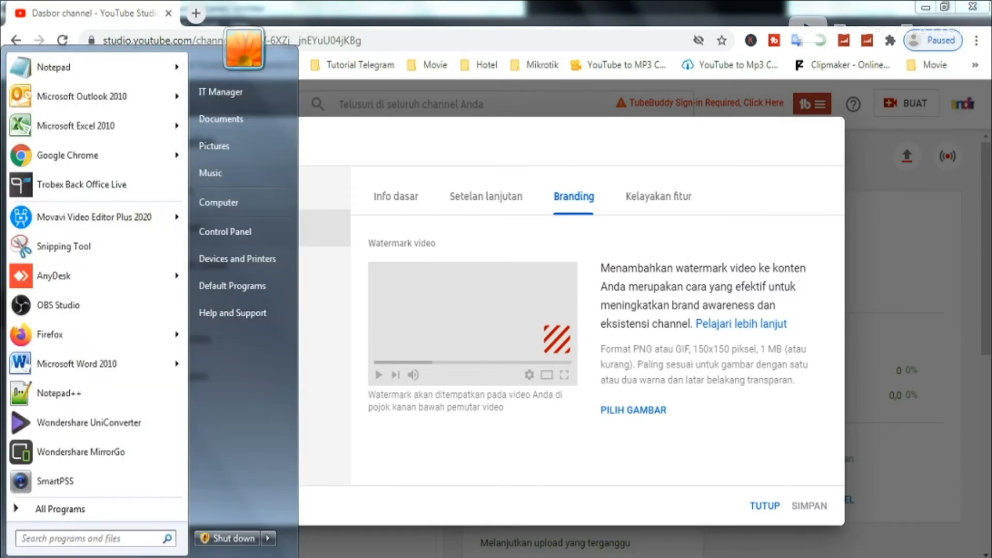
type("photoshop")
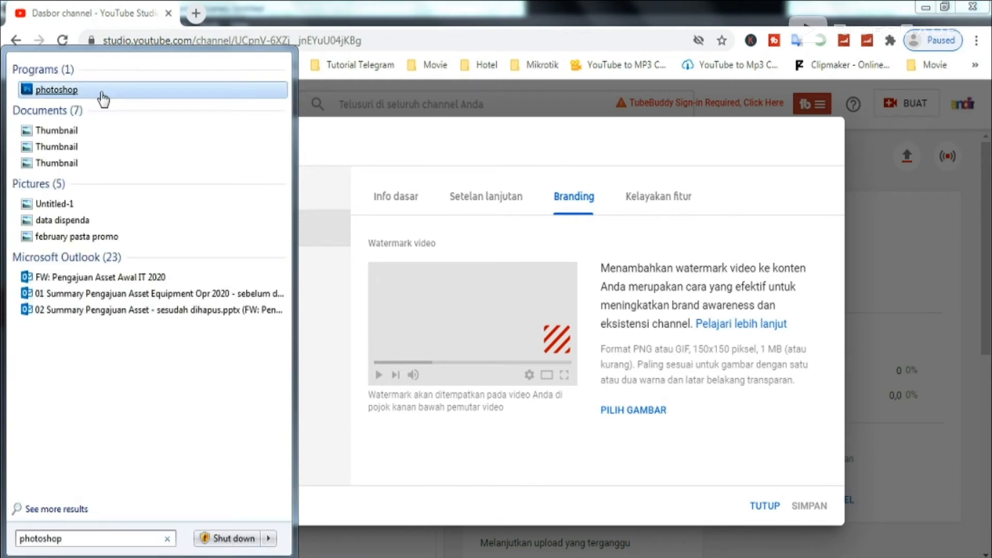
left_click(85, 92)
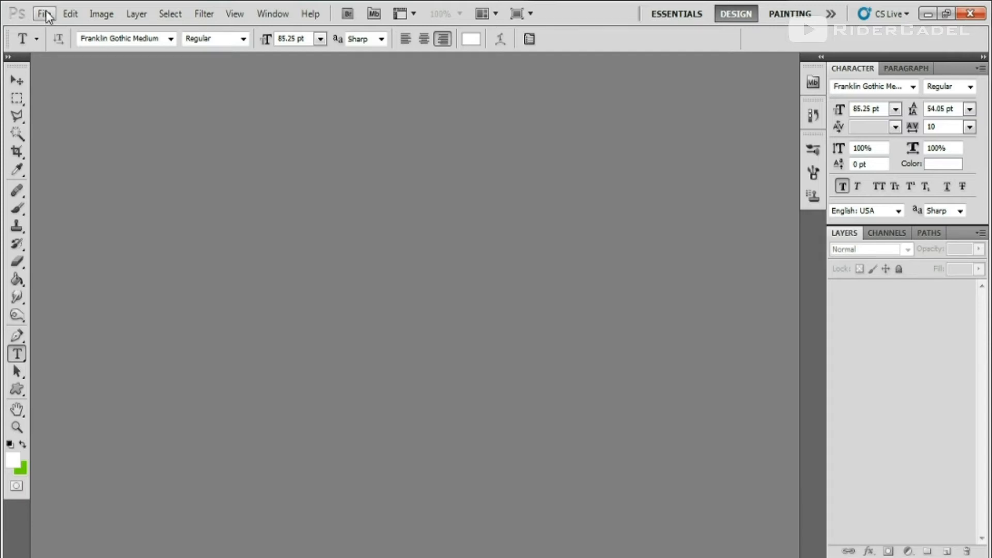
- Create a new 150 × 150 pixel document with a transparent background
key("alt+f")
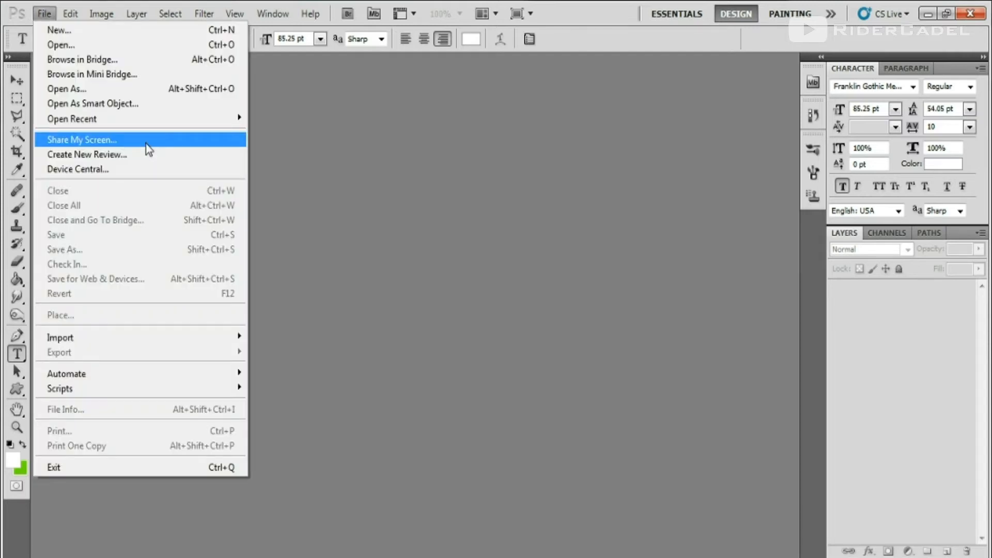
left_click(384, 209)
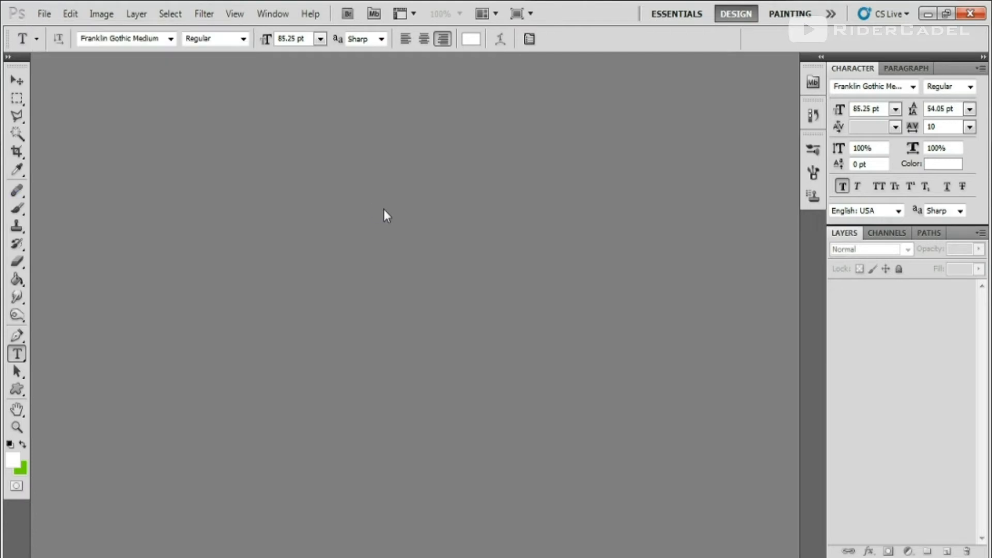
left_click(45, 14)
left_click(51, 27)
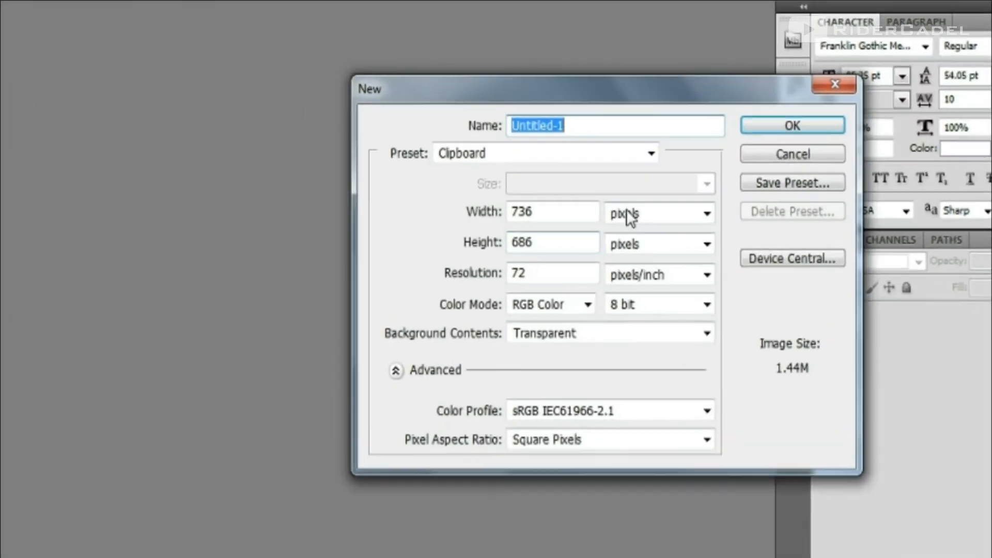
double_click(607, 212)
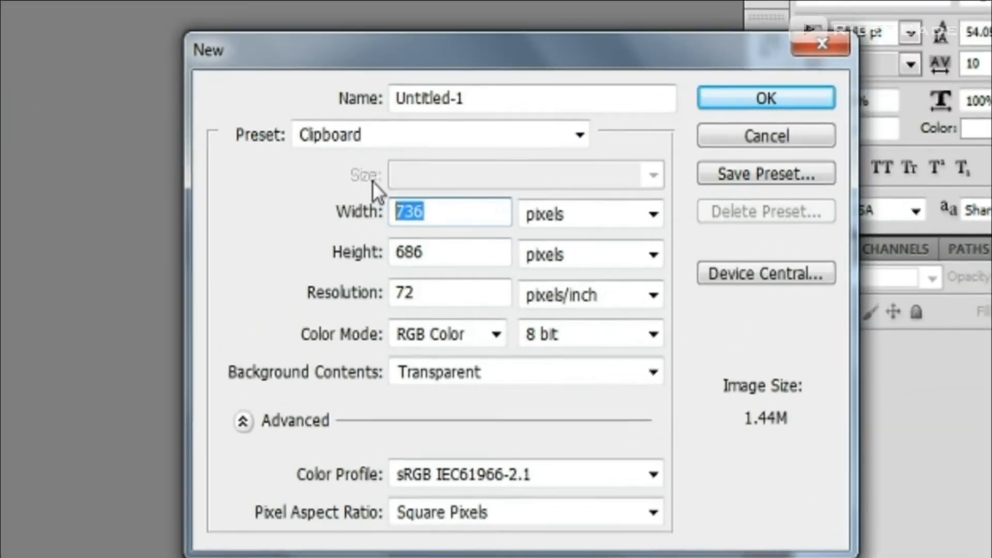
type("150")
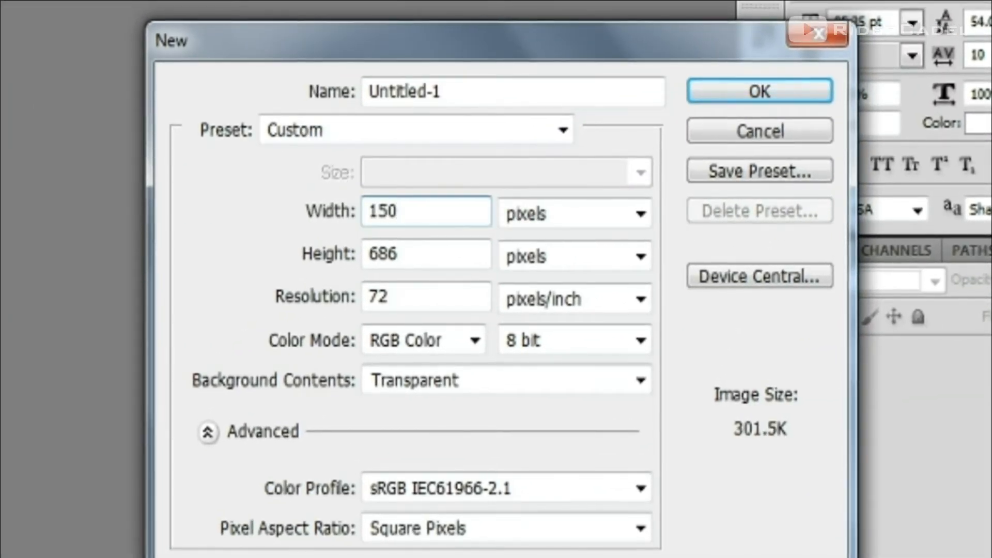
key("Tab")
key("Tab")
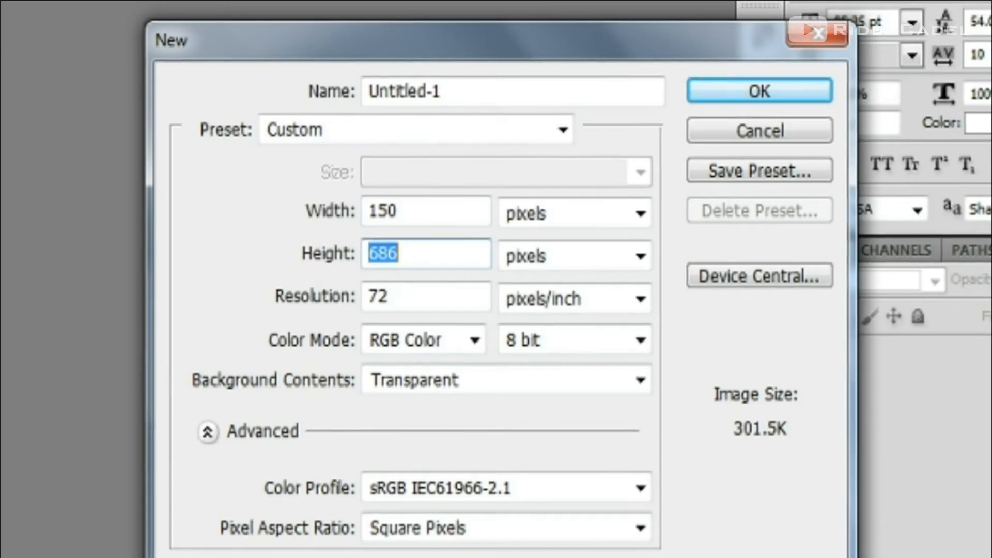
type("159")
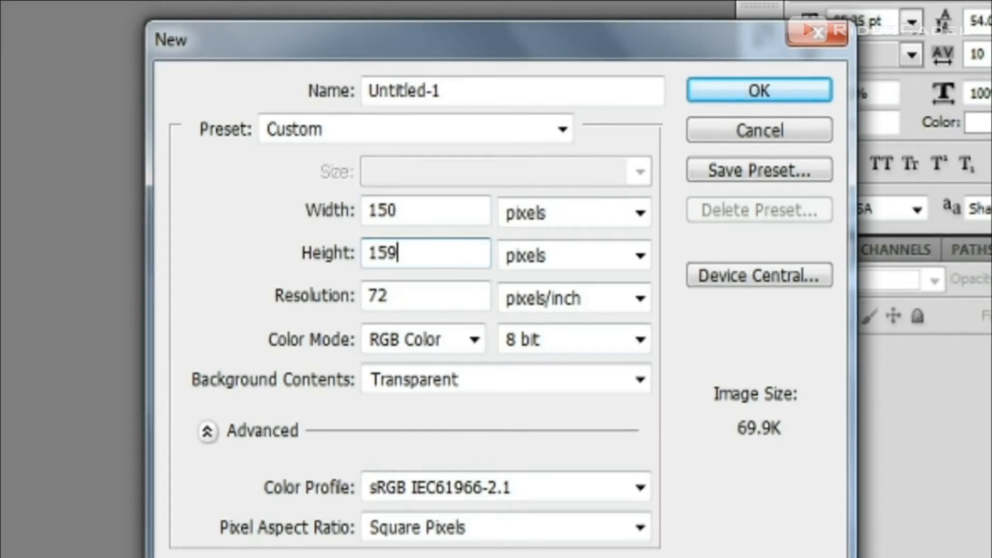
key("BackSpace")
type("0")
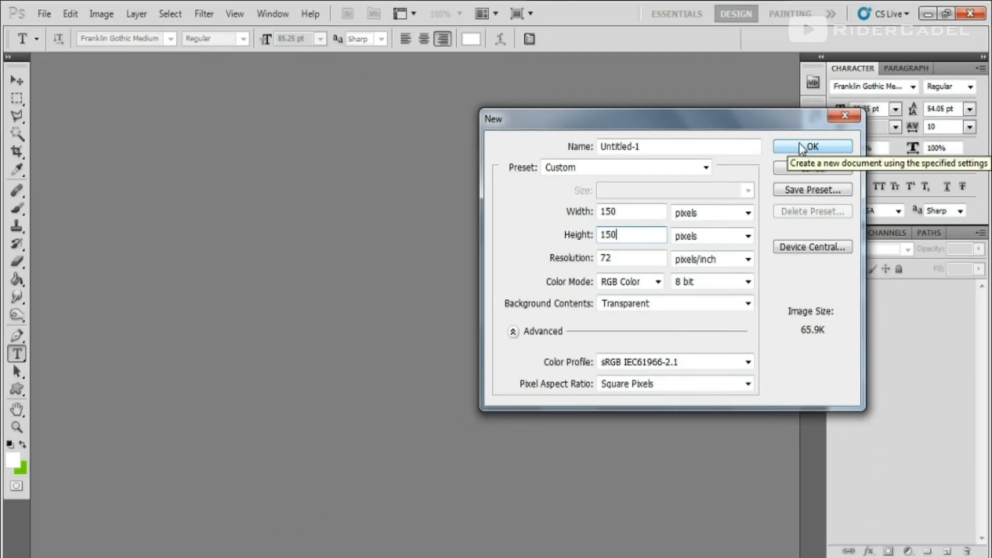
left_click(744, 96)
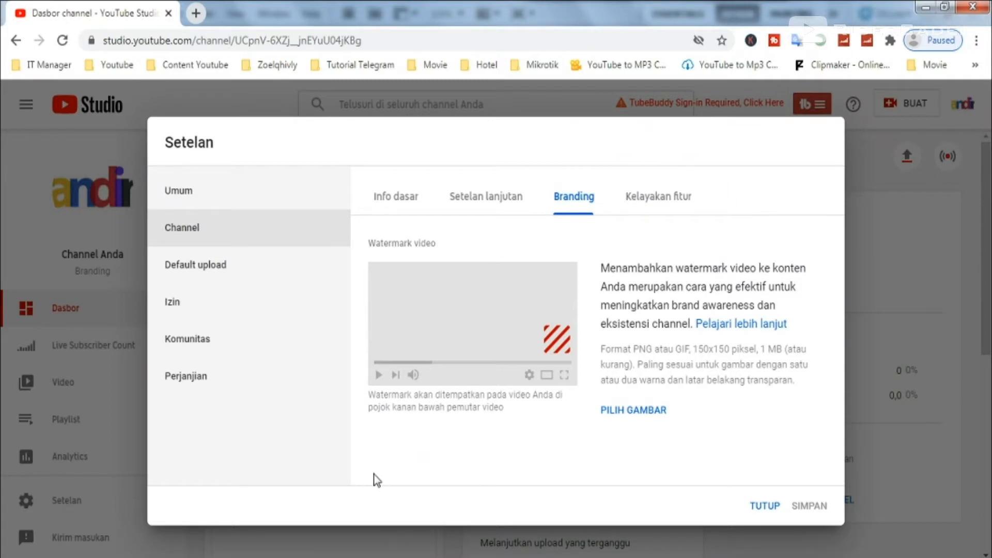
- Search Google Images for branding in a new tab
left_click(195, 16)
type("branding")
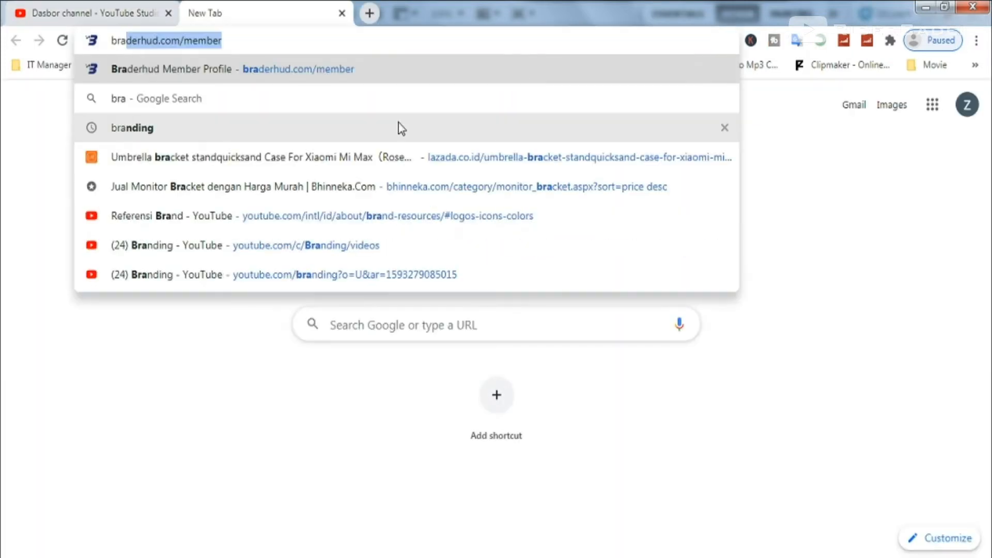
key("Return")
left_click(216, 156)
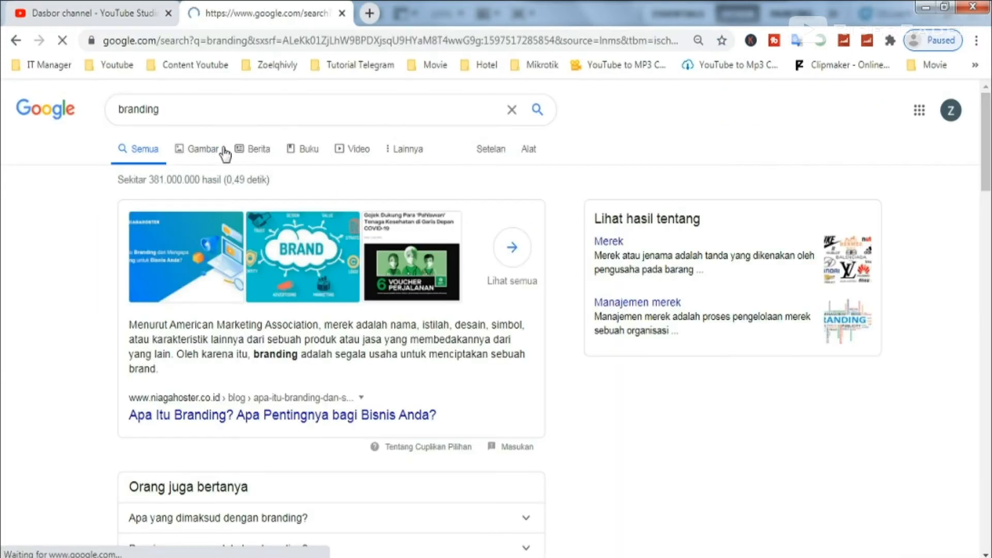
scroll(869, 373, "up", 2)
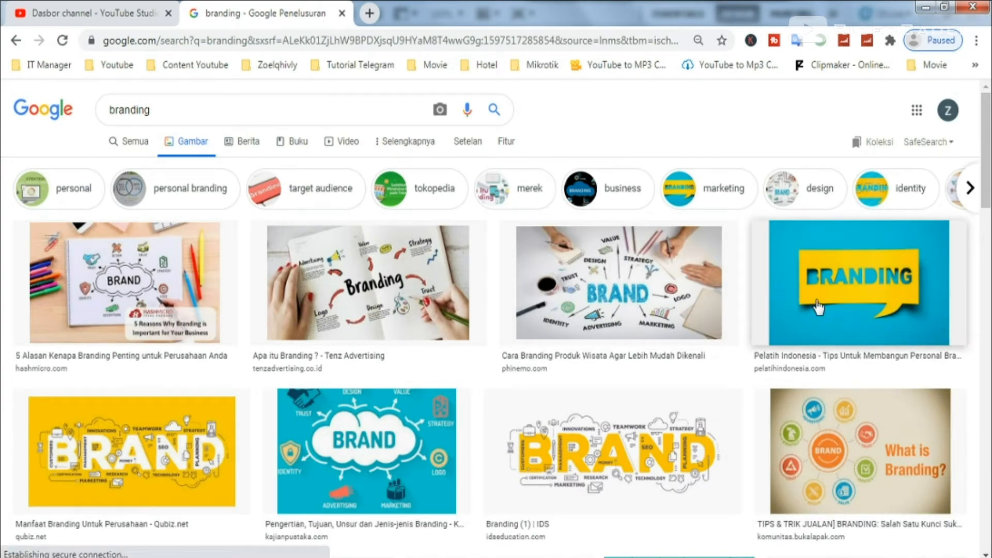
scroll(827, 316, "down", 4)
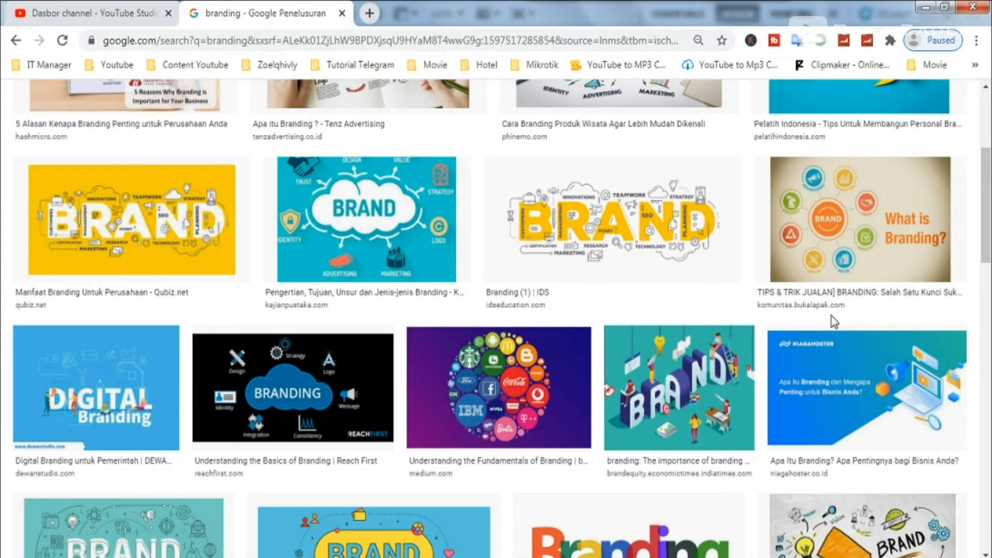
scroll(834, 321, "down", 4)
scroll(620, 392, "up", 1)
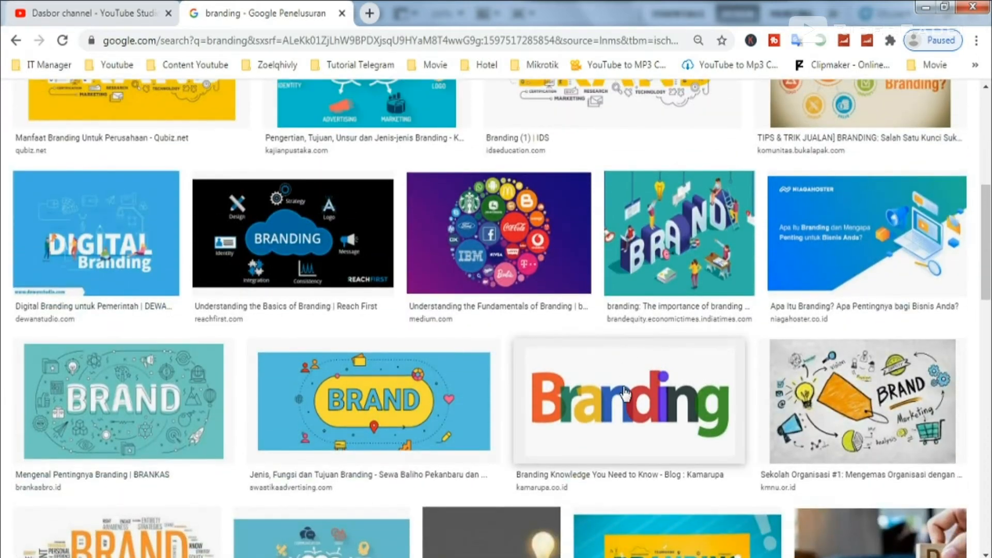
- Save the Branding image into Pictures as '1. banner branding'
right_click(615, 417)
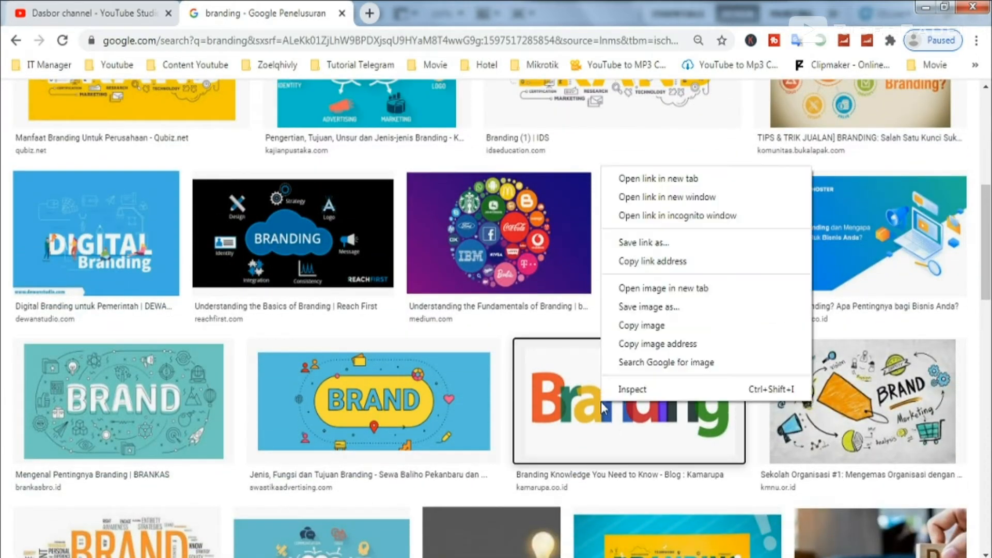
left_click(677, 180)
left_click(429, 13)
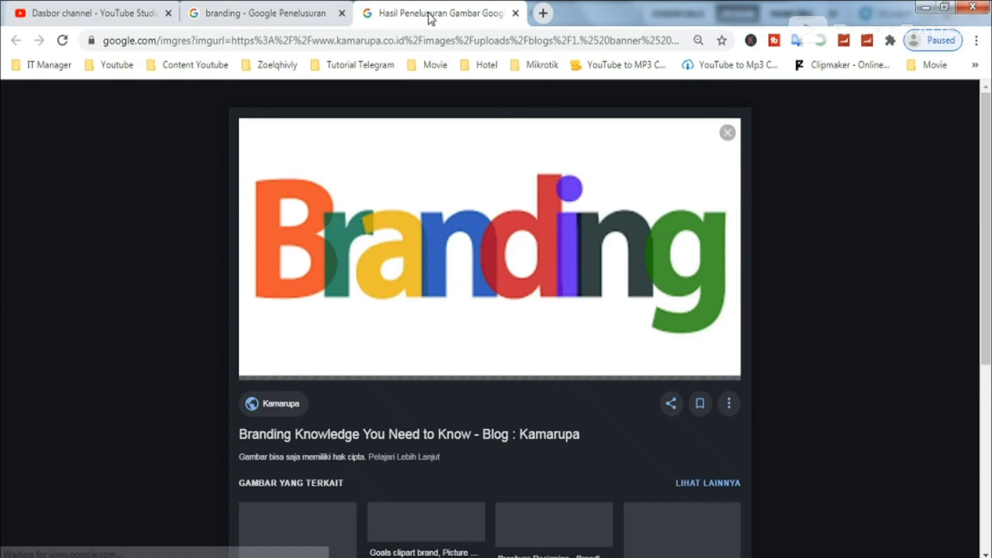
right_click(471, 260)
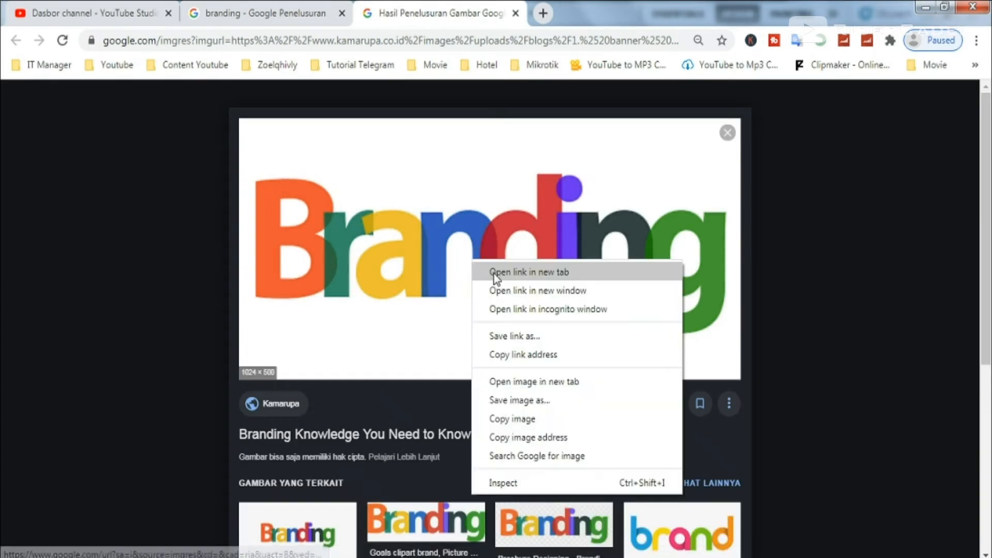
left_click(544, 401)
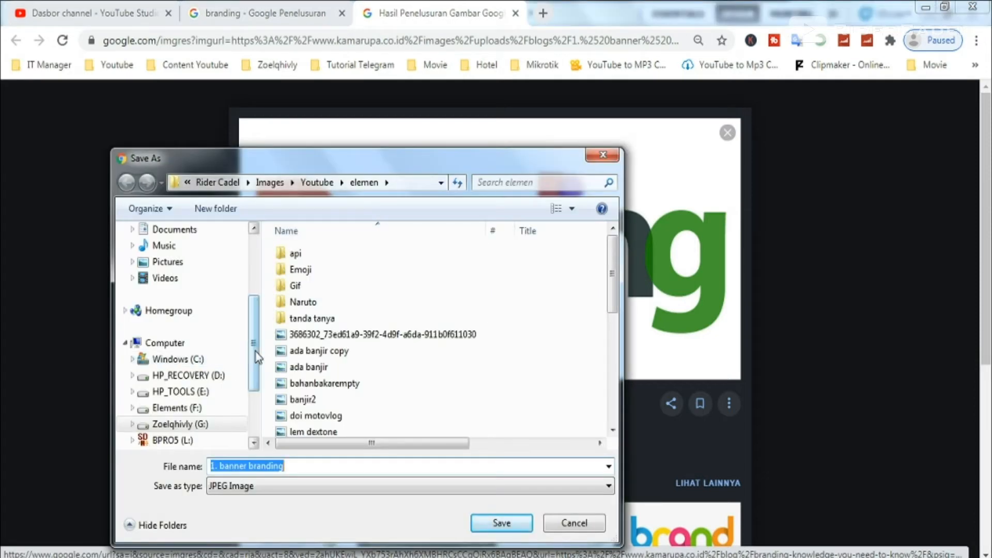
left_click_drag(253, 342, 242, 311)
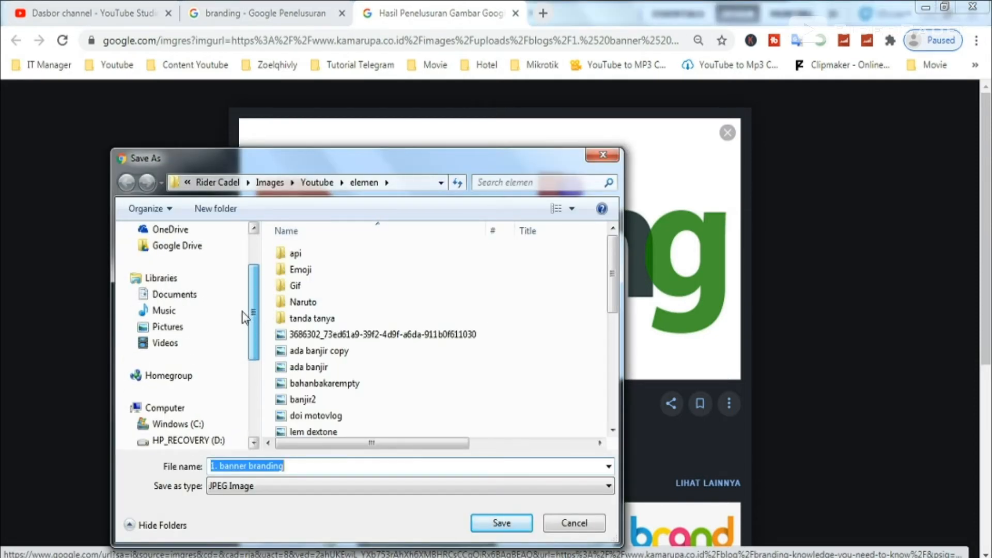
left_click(167, 332)
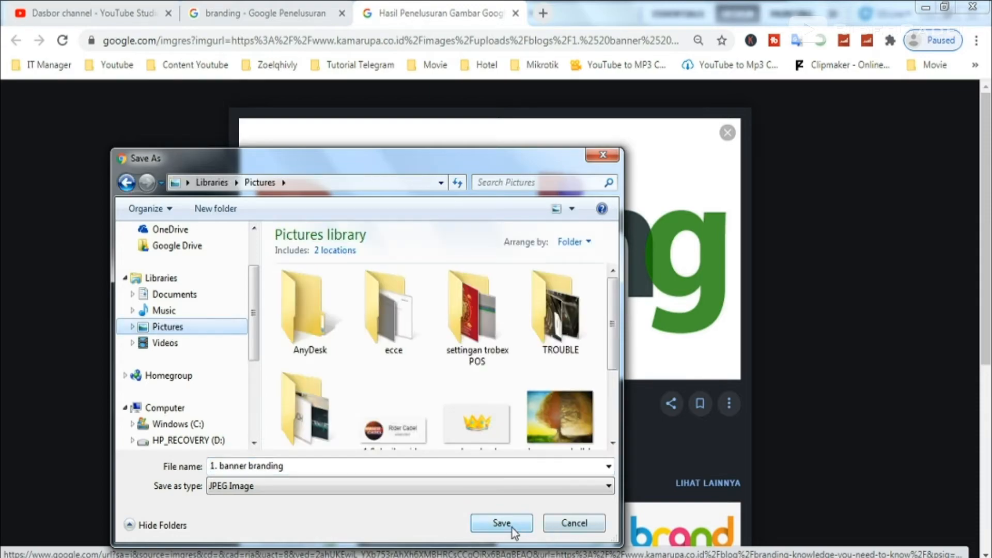
left_click(509, 526)
key("alt+Tab")
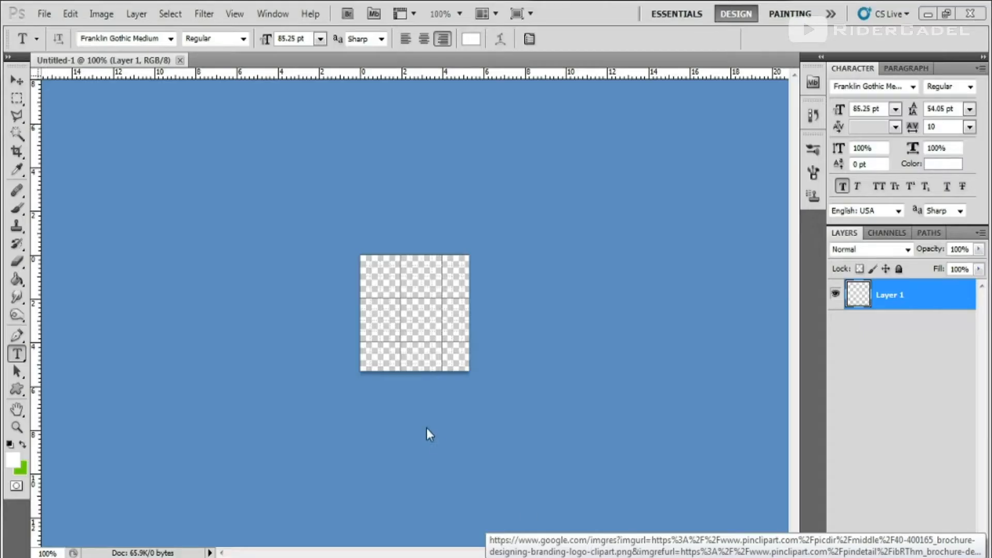
- Open '1. banner branding' from the Pictures library in Photoshop
left_click(274, 240)
left_click(17, 81)
left_click(44, 14)
left_click(57, 39)
left_click(333, 237)
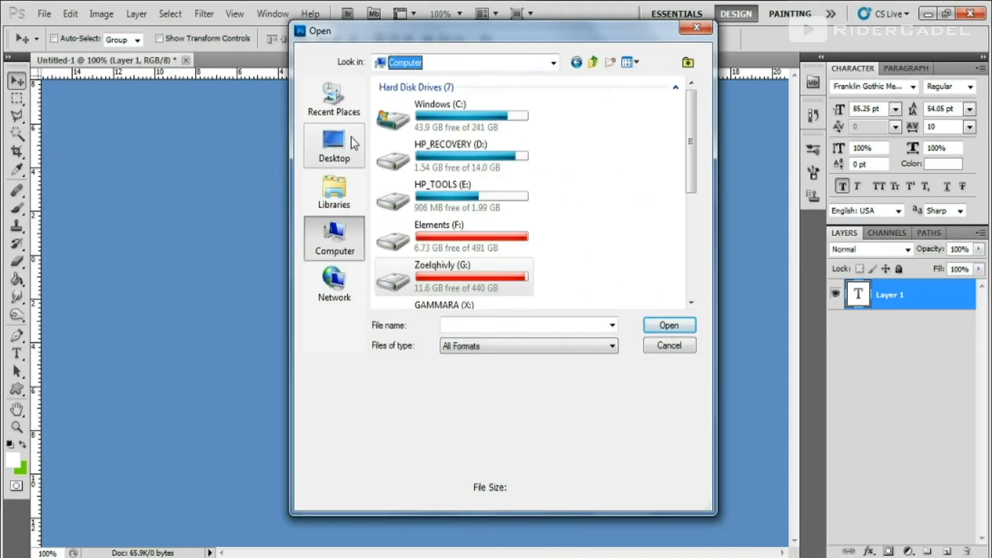
left_click(334, 146)
left_click(334, 191)
double_click(417, 152)
left_click(563, 248)
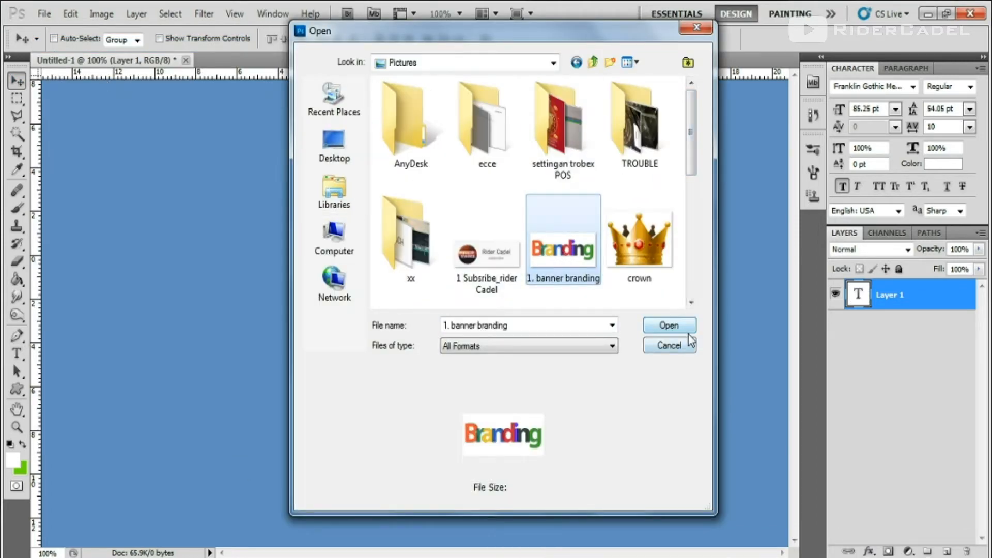
scroll(696, 239, "down", 5)
left_click(485, 145)
left_click(669, 325)
left_click(235, 14)
left_click(461, 273)
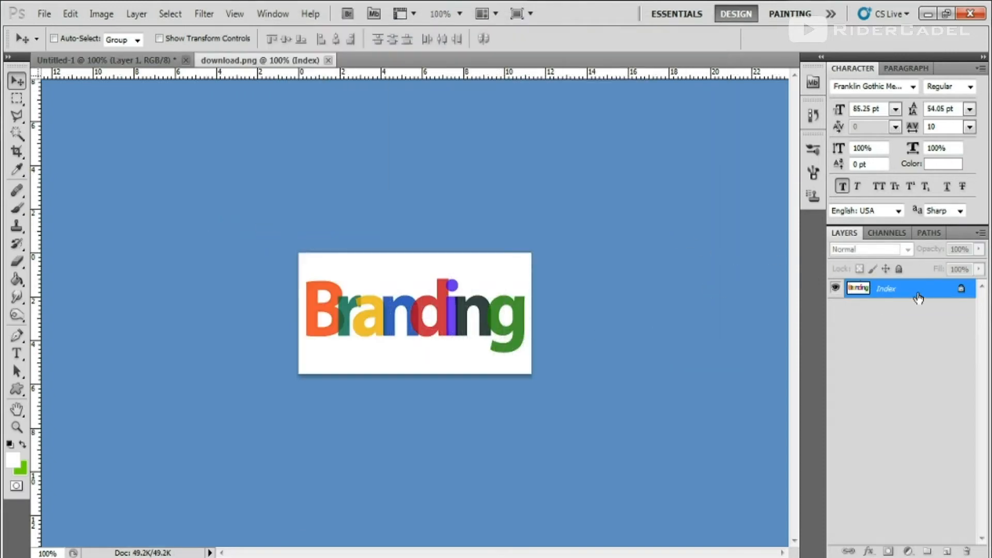
- Convert the image to RGB and place it in Untitled-1, scaled to canvas width
left_click(101, 13)
mouse_move(126, 31)
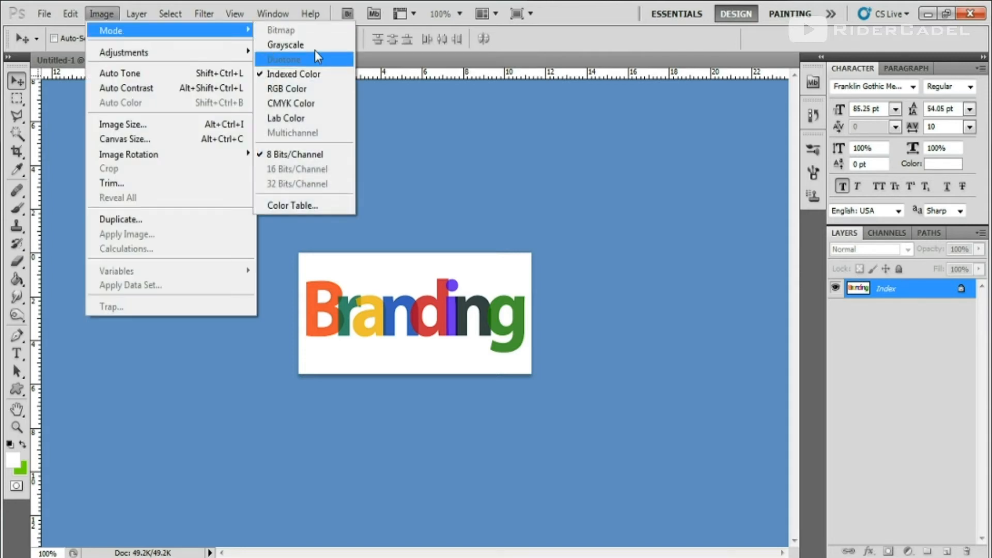
left_click(300, 87)
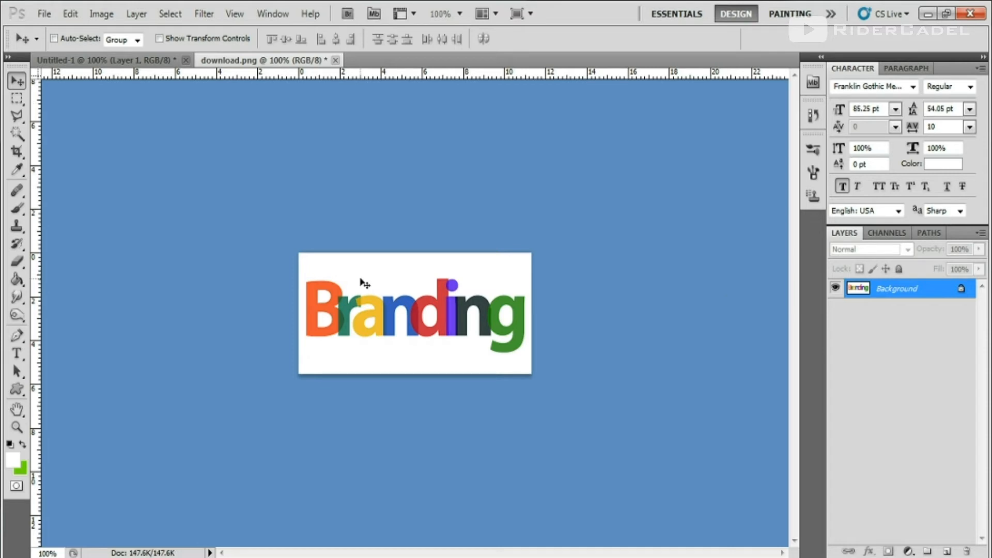
left_click_drag(129, 62, 414, 287)
key("ctrl+t")
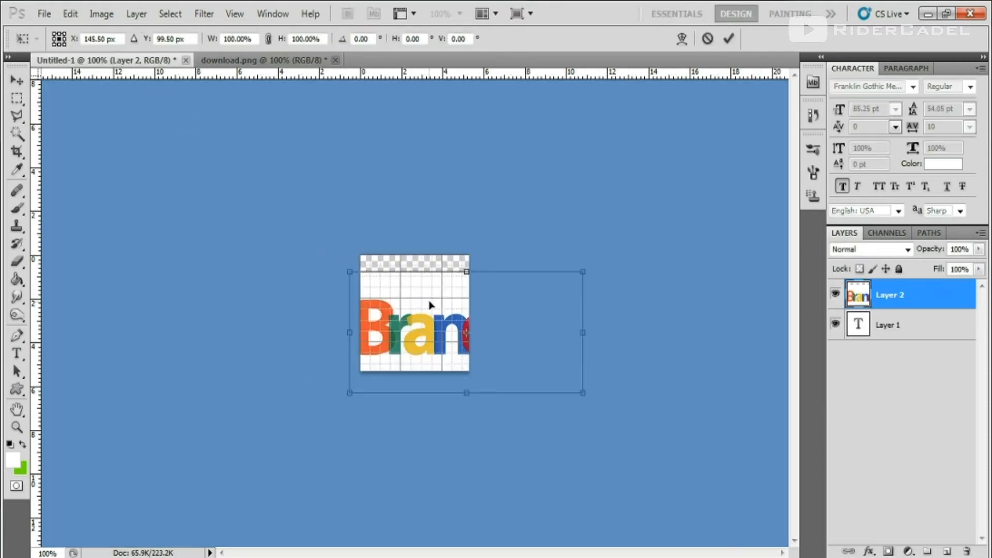
left_click_drag(583, 393, 469, 351)
left_click_drag(350, 272, 412, 293)
key("Return")
- Delete Layer 1 and add a new layer below the Branding image
left_click(889, 325)
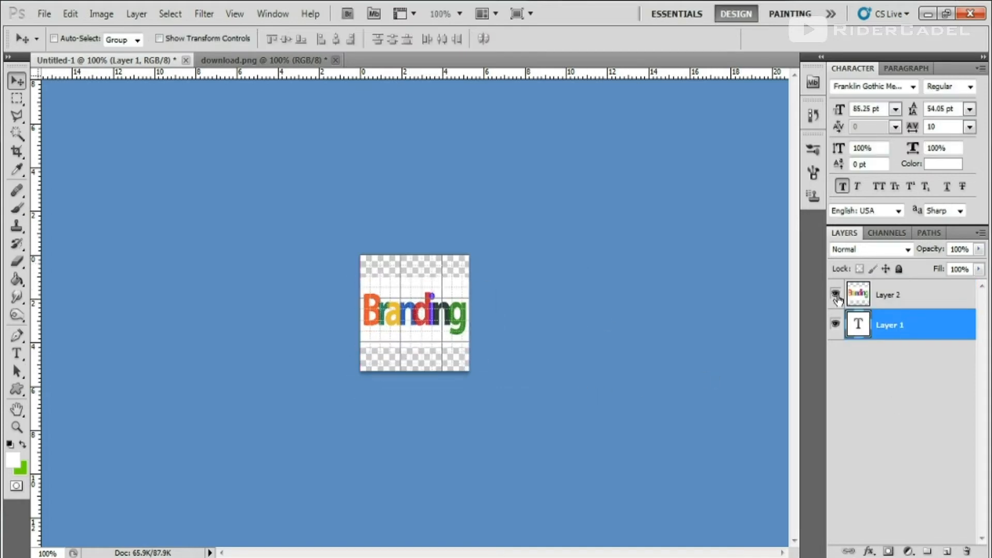
mouse_move(899, 336)
left_mouse_down()
mouse_move(985, 520)
mouse_move(967, 551)
left_mouse_up()
left_click(947, 551)
left_click_drag(894, 294, 897, 337)
- Hide the grid and fill the new Layer 3 with white
left_click(16, 298)
left_click(17, 170)
left_click(235, 14)
left_click(248, 228)
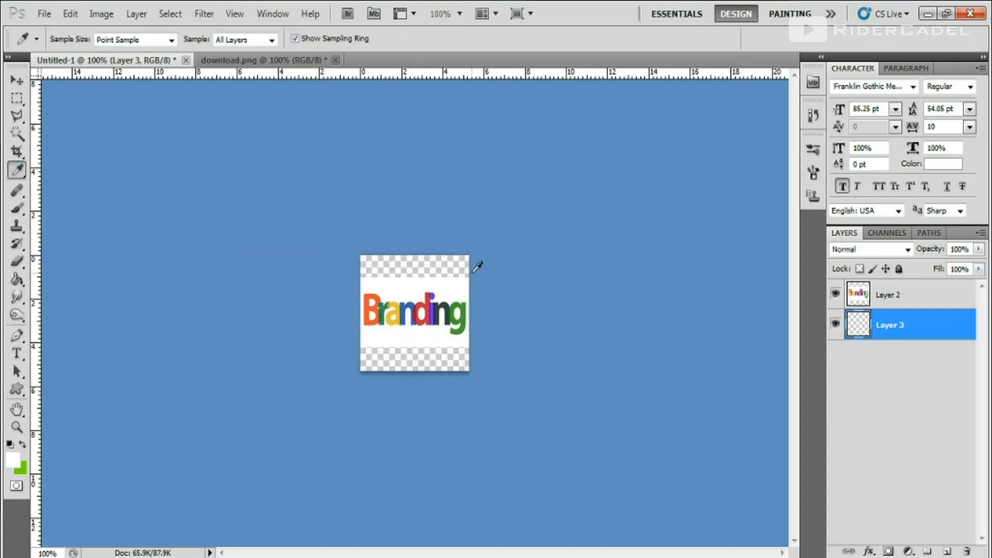
left_click(835, 294)
left_click(17, 279)
left_click(419, 312)
key("v")
left_click(835, 294)
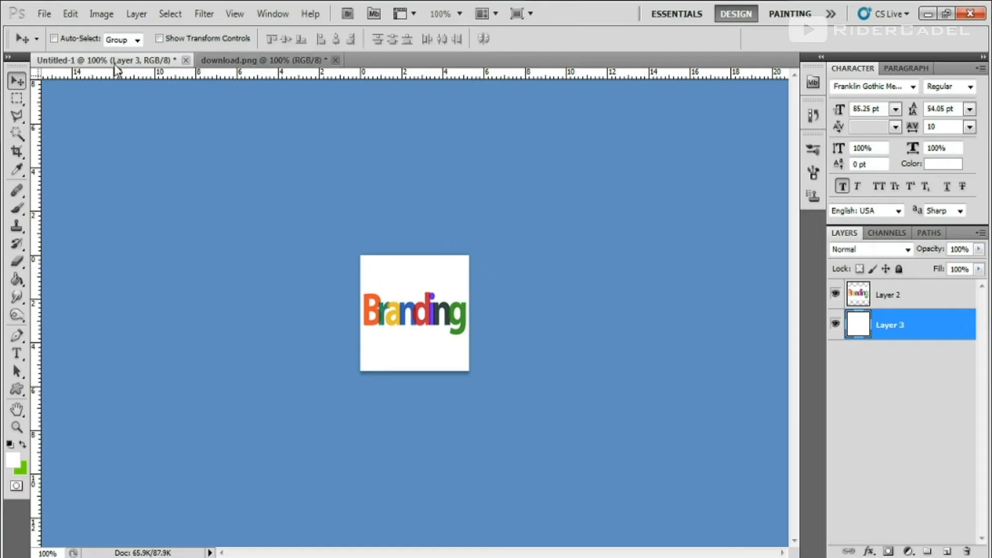
left_click(50, 11)
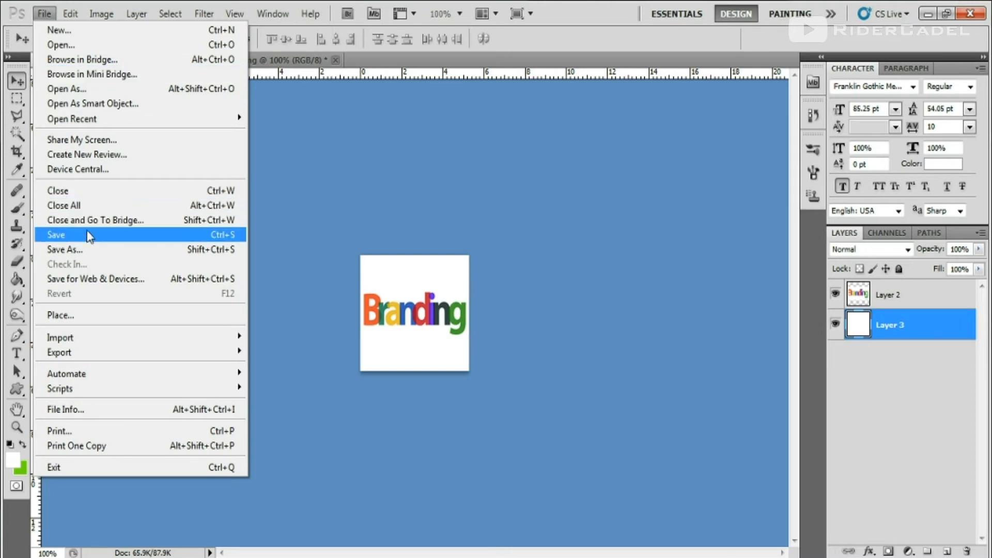
- Save the Photoshop Branding canvas as branding.png in PNG format in My Pictures
left_click(98, 249)
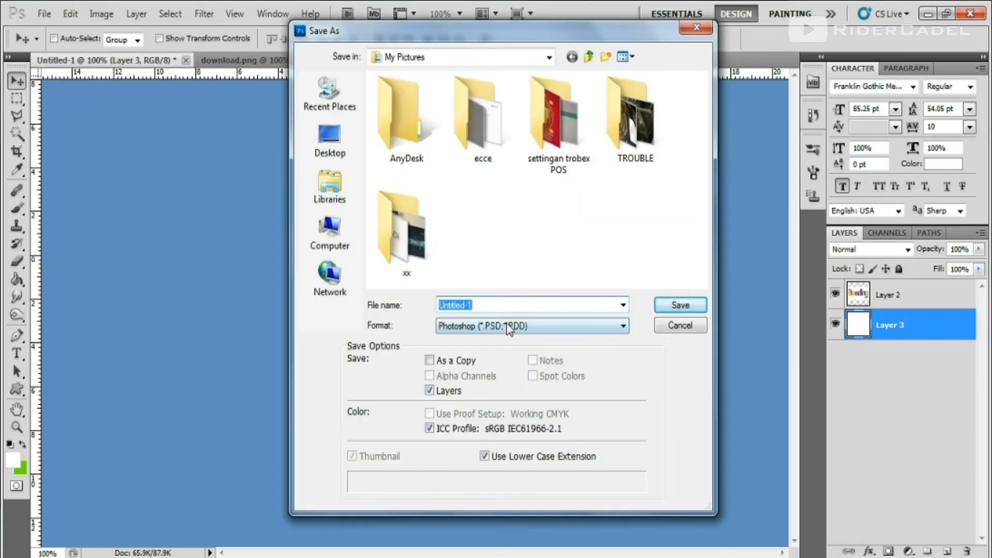
left_click(507, 326)
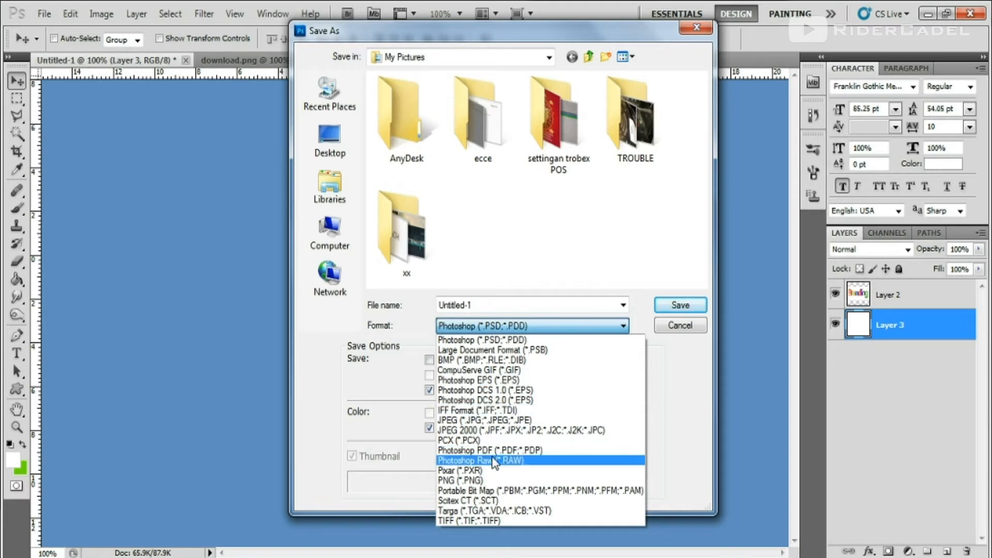
left_click(491, 481)
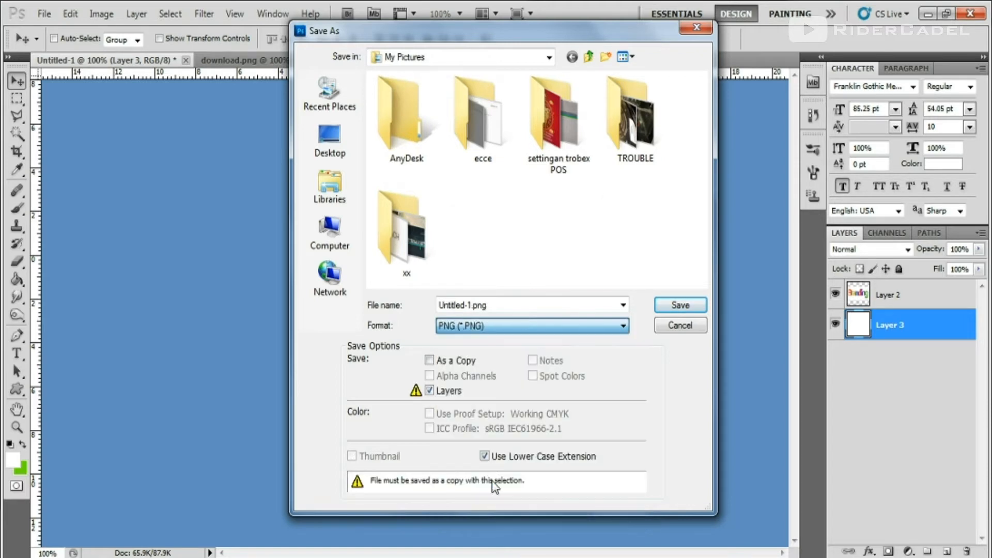
double_click(477, 306)
left_click_drag(472, 306, 451, 302)
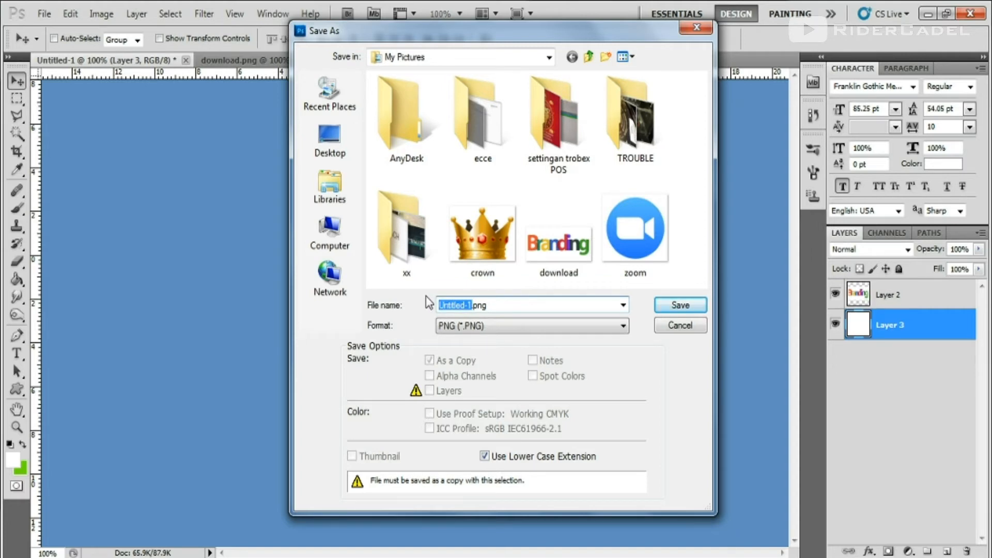
type("branding")
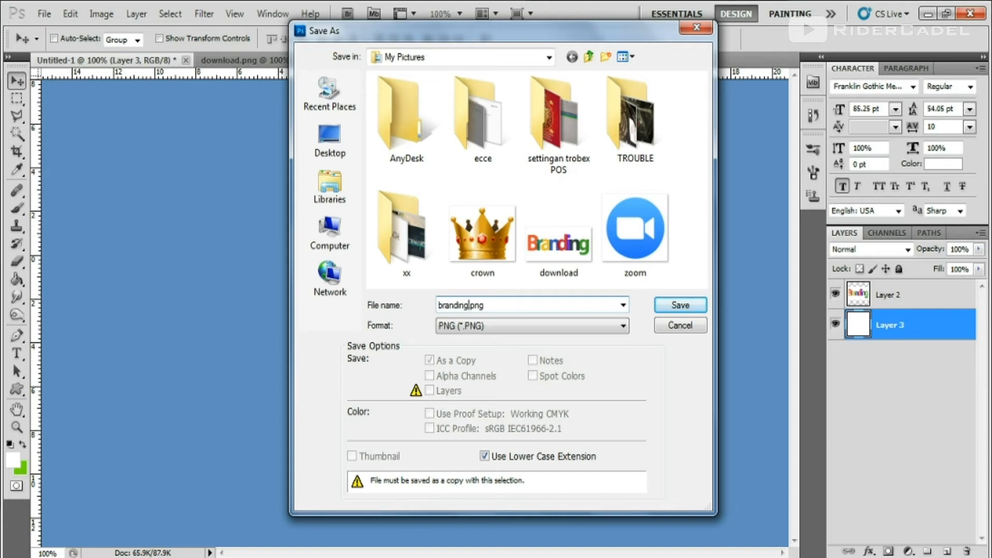
left_click(680, 305)
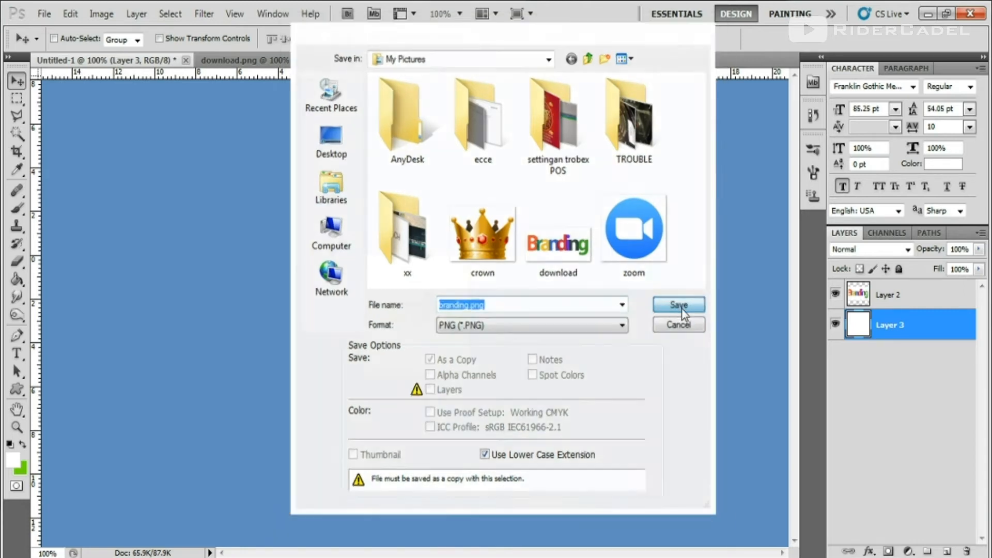
key("Return")
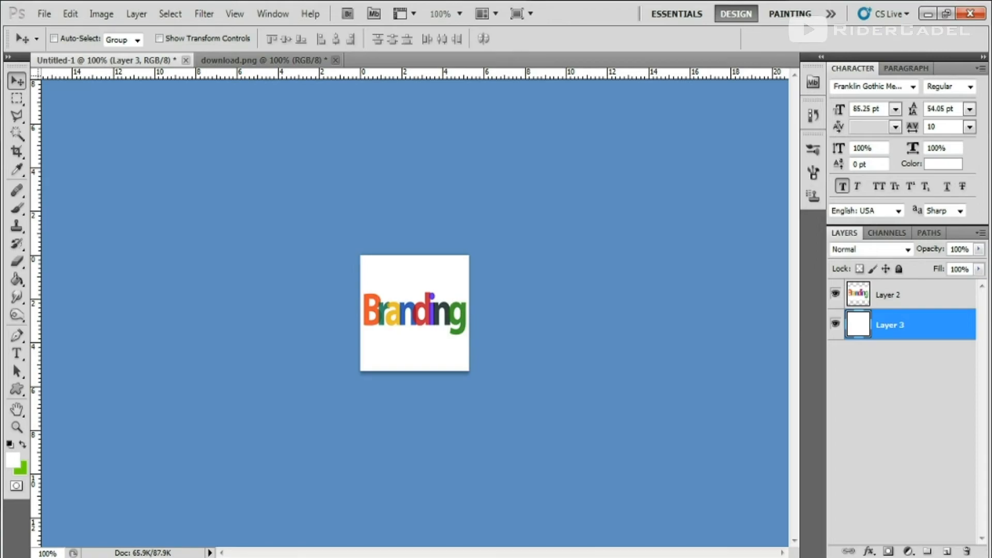
key("alt+Tab")
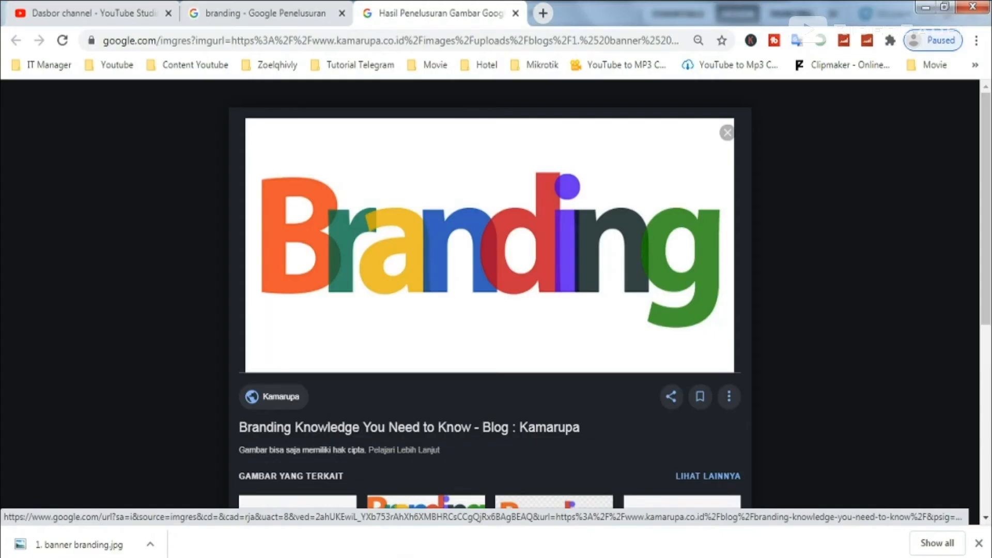
- Close the extra browser tabs and load branding.png from Pictures as the video watermark
left_click(516, 14)
left_click(341, 13)
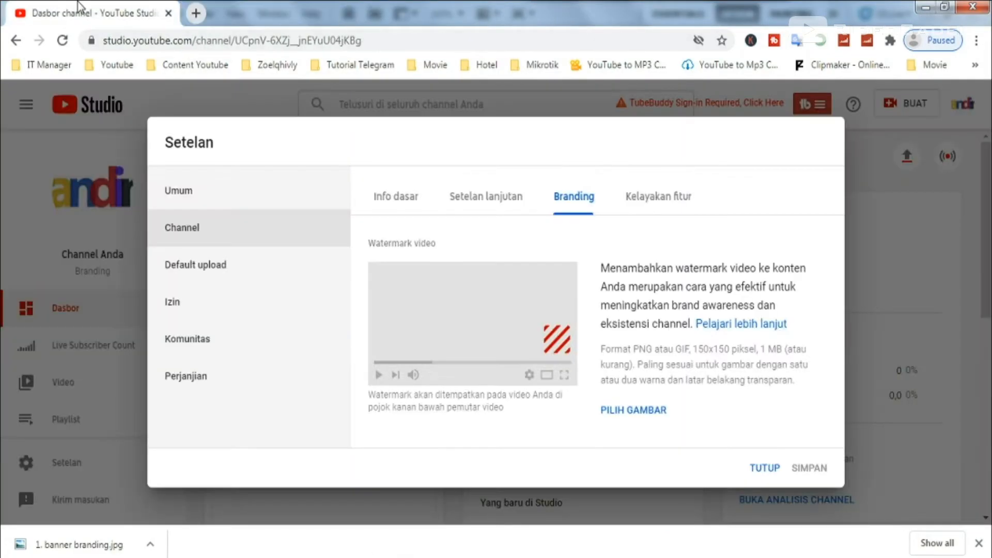
left_click(661, 415)
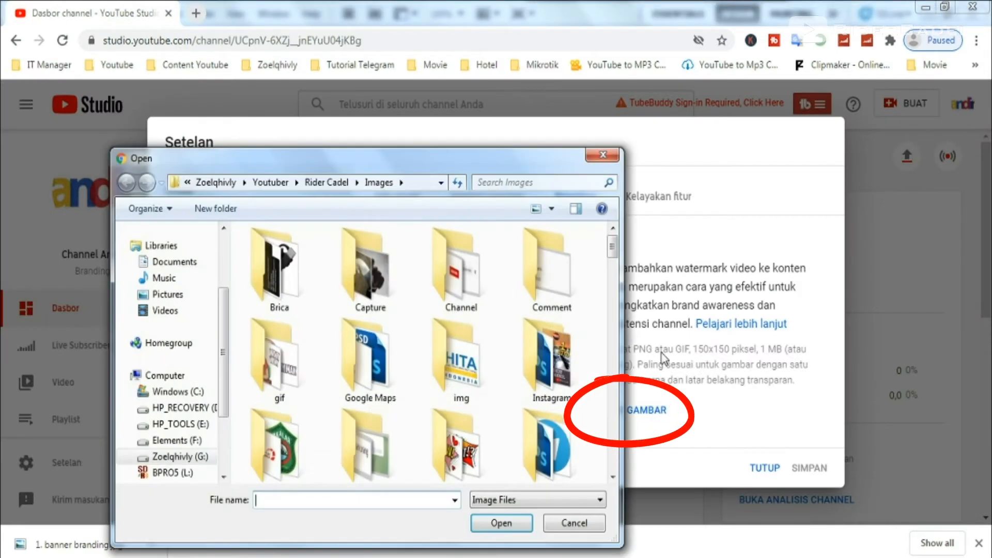
left_click(181, 295)
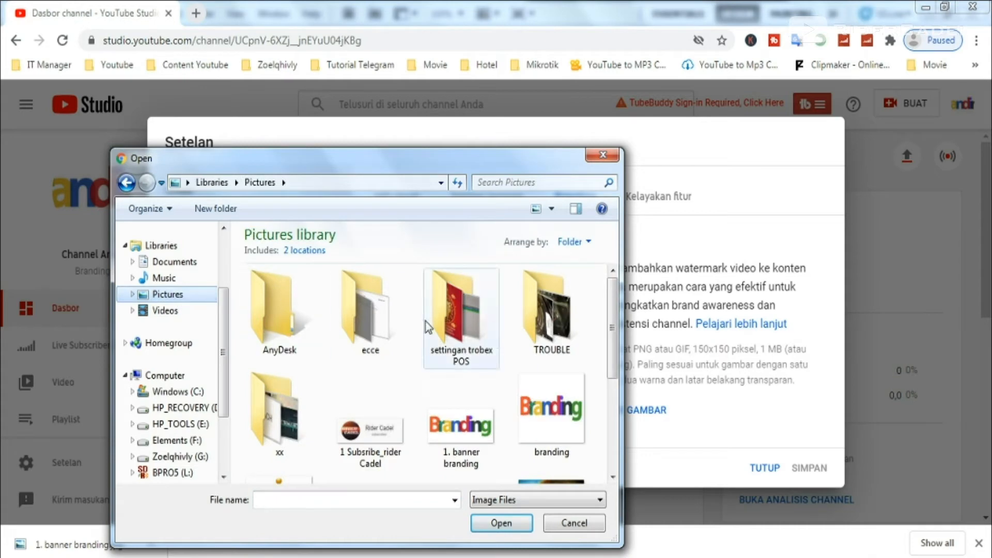
left_click(547, 420)
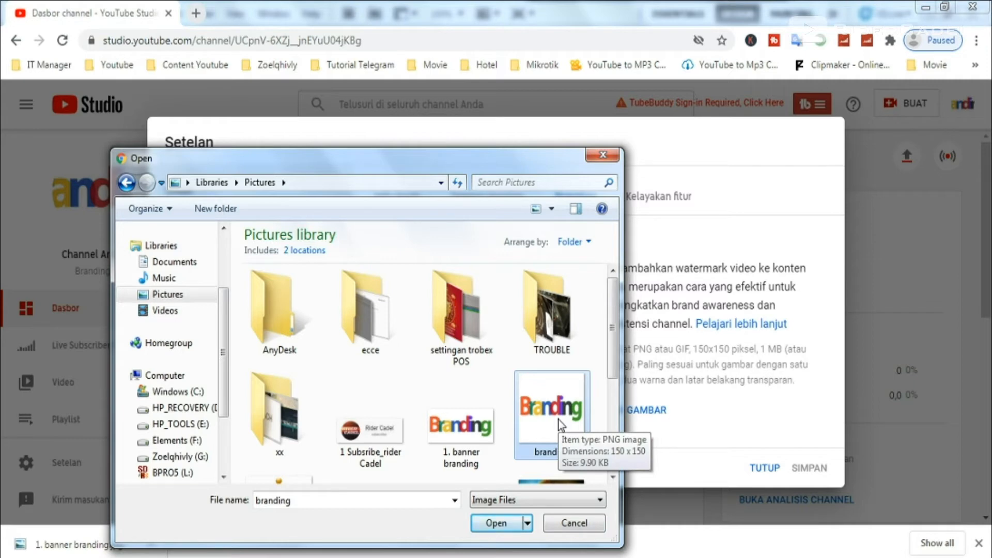
left_click(499, 523)
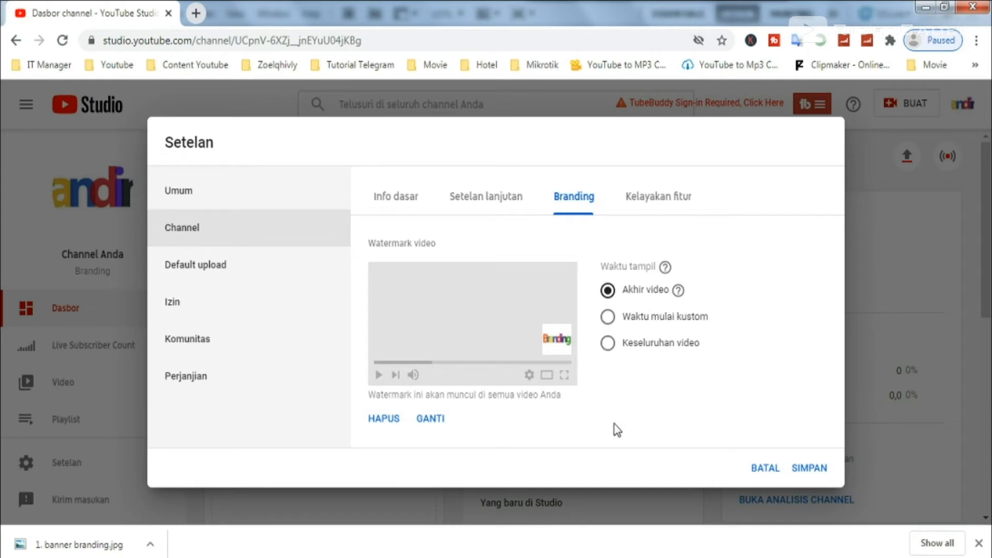
- Set the watermark display time to Keseluruhan video, then go to Kelayakan fitur
left_click(609, 345)
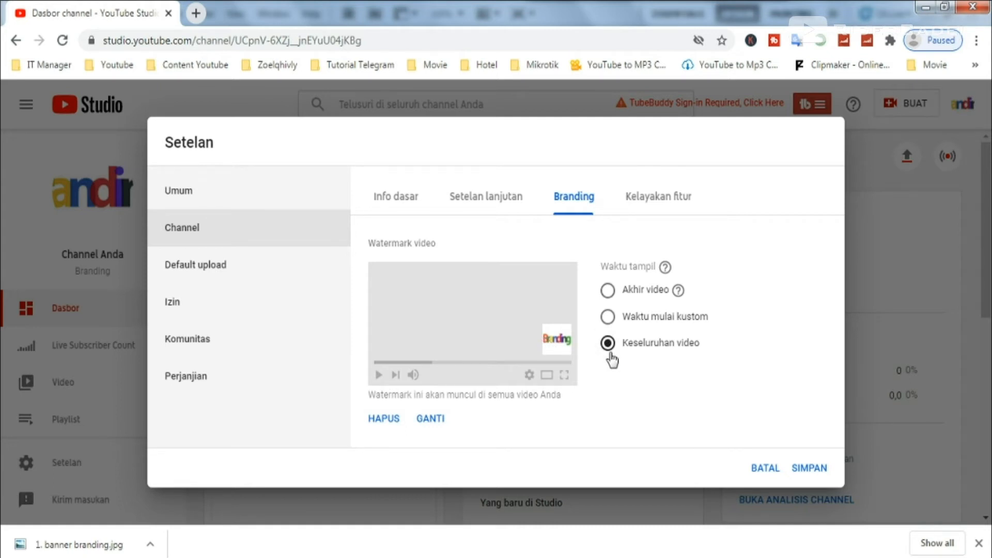
left_click(664, 199)
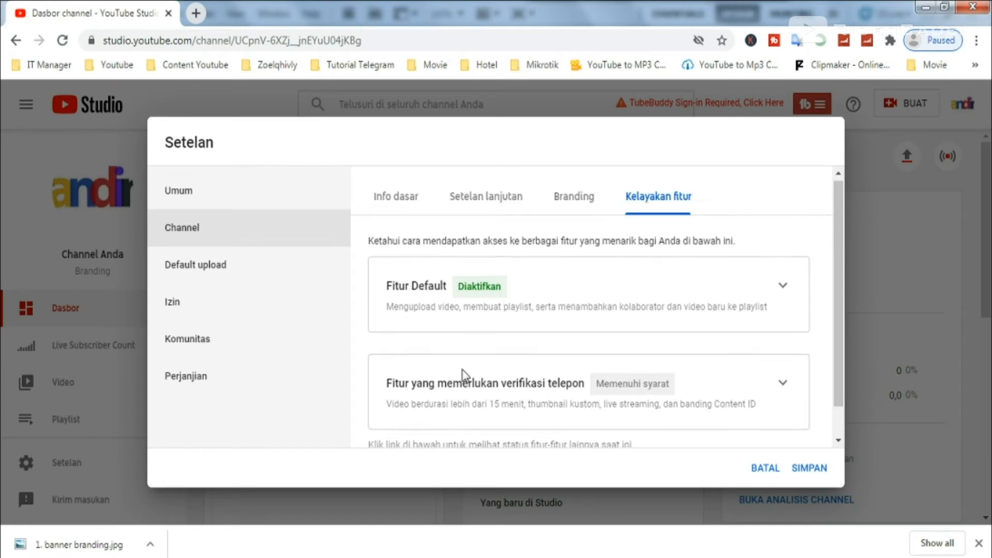
- Expand Fitur Default and review its features, such as Mengupload video and Membuat playlist, plus its no-strikes requirement
scroll(439, 372, "down", 1)
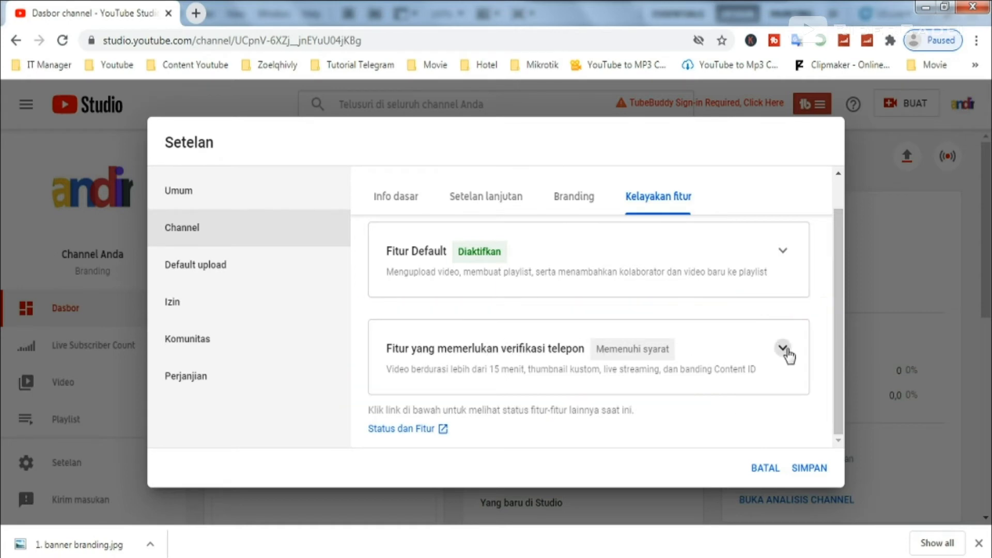
left_click(784, 253)
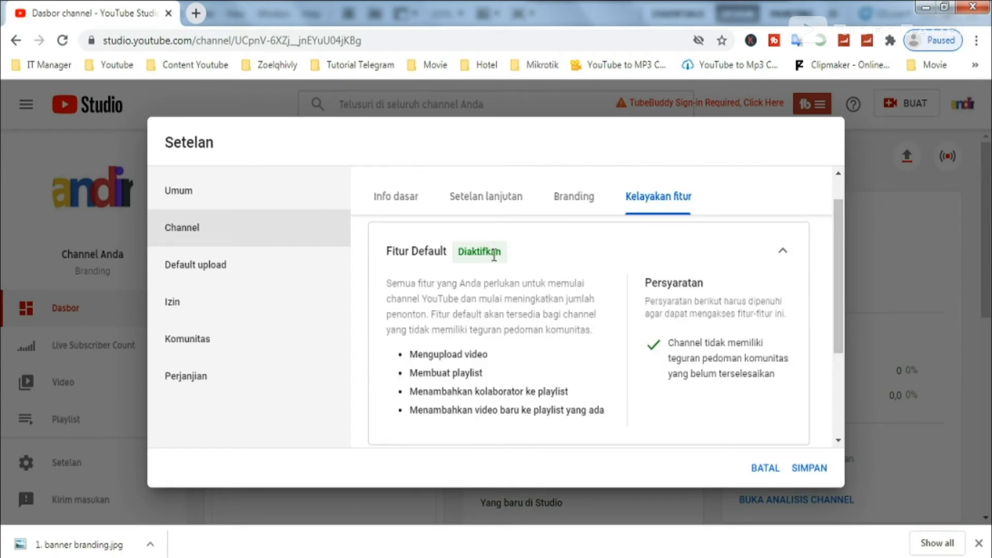
left_click_drag(434, 284, 571, 282)
left_click_drag(420, 299, 559, 299)
left_click(399, 320)
left_click_drag(439, 329, 592, 329)
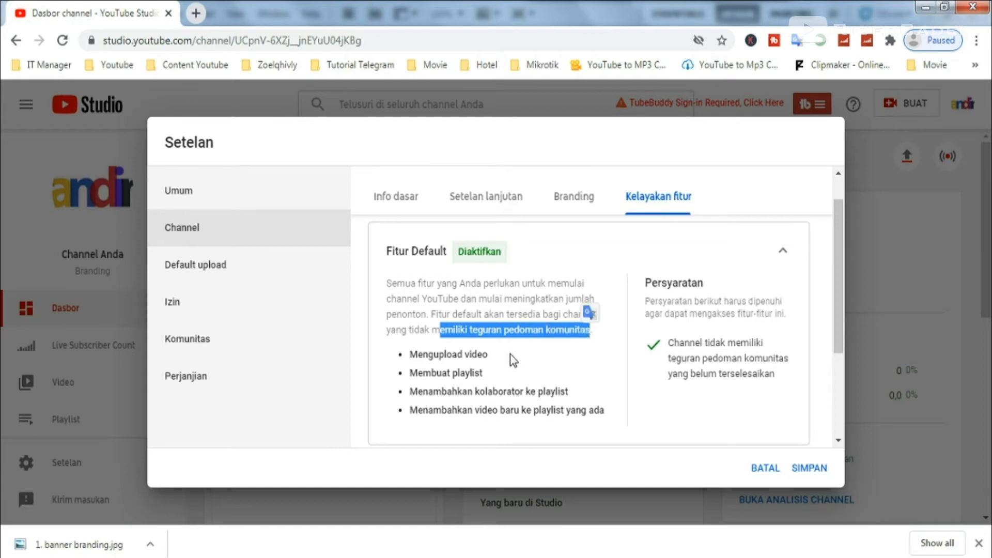
left_click(454, 355)
left_click_drag(439, 355, 484, 354)
left_click_drag(432, 373, 548, 392)
left_click_drag(448, 410, 608, 411)
left_click_drag(681, 343, 748, 376)
scroll(638, 331, "down", 3)
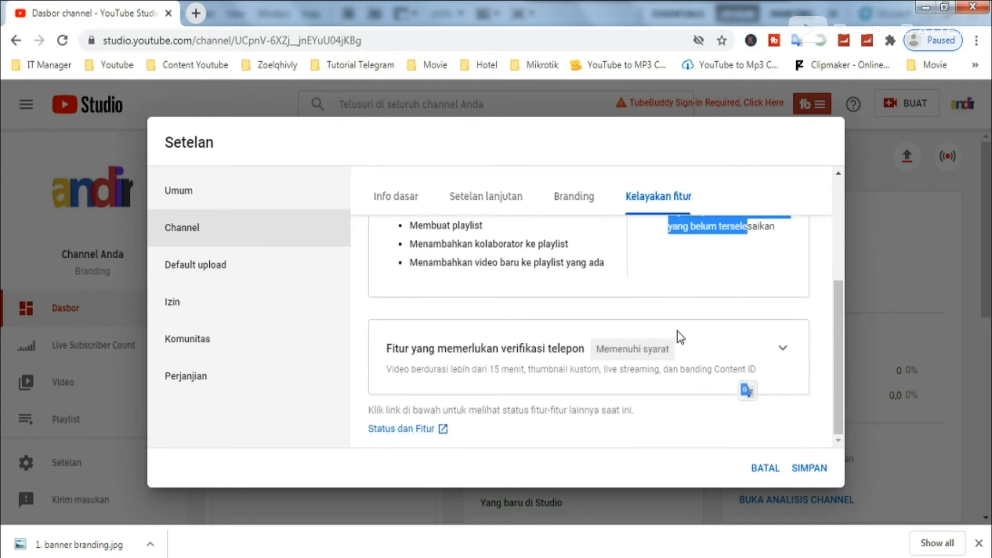
- Expand the phone-verification section and read its description about strikes and phone number verification
left_click(783, 349)
scroll(789, 350, "down", 2)
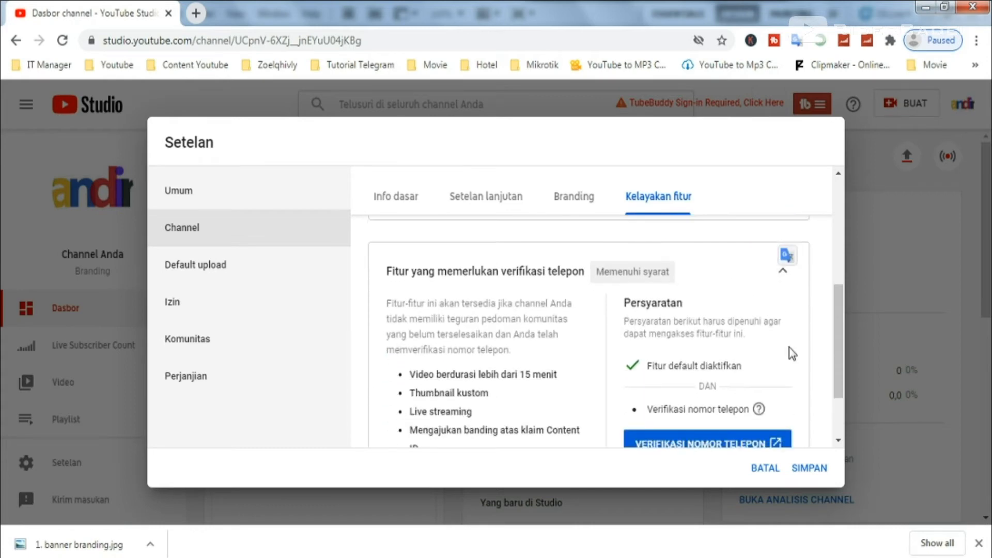
left_click_drag(410, 304, 550, 321)
left_click_drag(410, 334, 513, 335)
left_click_drag(438, 350, 499, 350)
left_click(549, 355)
- Review the over-15-minute videos, custom thumbnail and Content ID appeal features and their requirements
left_click_drag(423, 374, 535, 372)
left_click_drag(426, 393, 471, 410)
scroll(471, 409, "down", 1)
left_click_drag(418, 334, 471, 334)
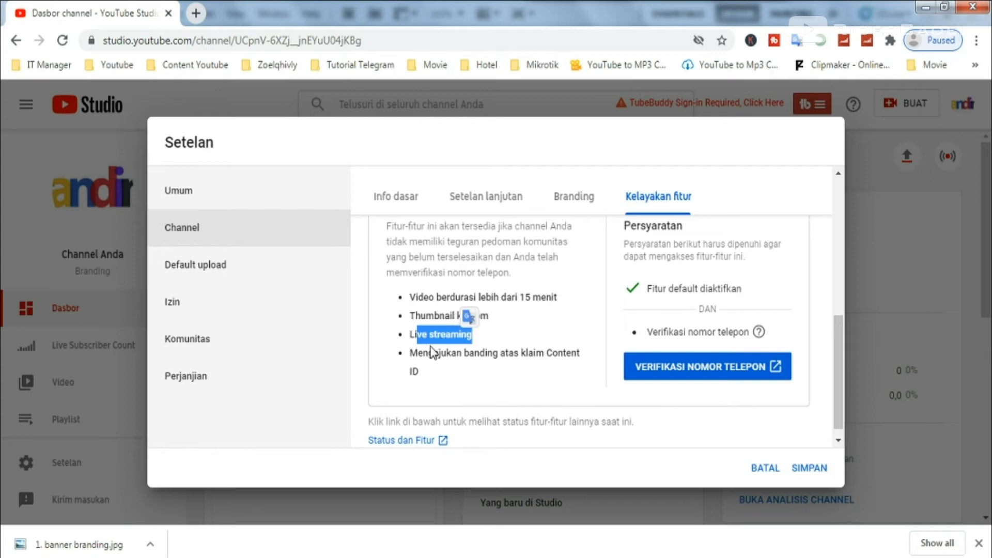
left_click_drag(422, 355, 568, 356)
left_click(477, 374)
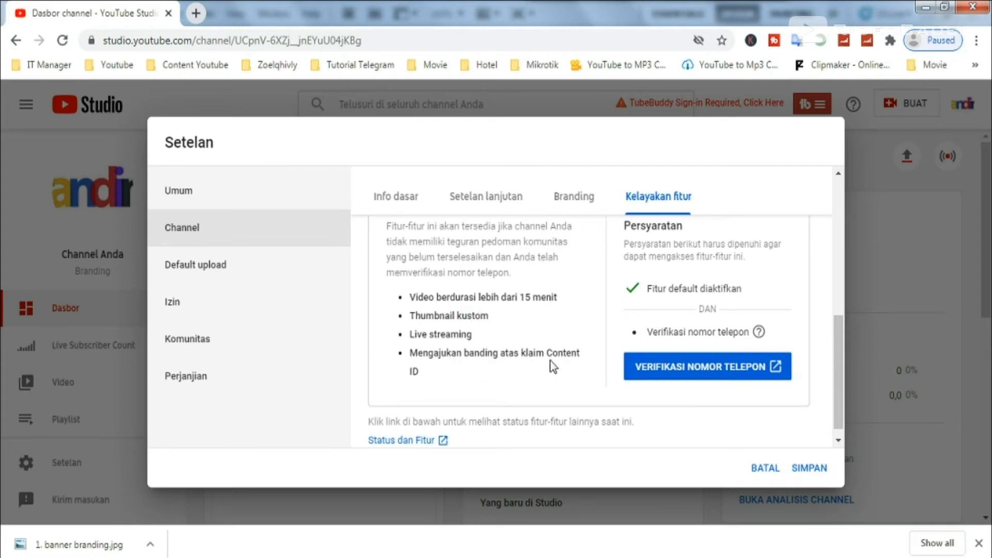
scroll(689, 304, "up", 1)
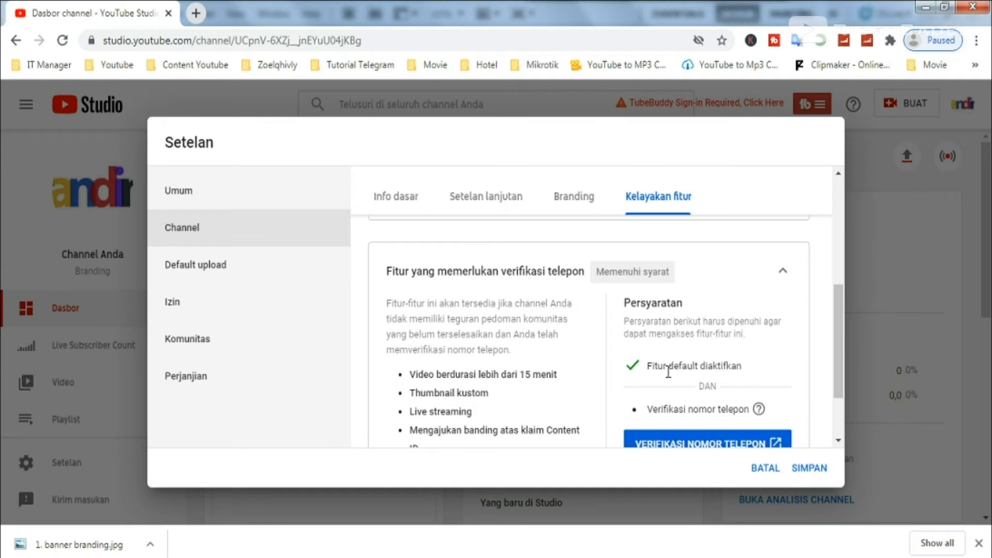
left_click_drag(705, 365, 744, 373)
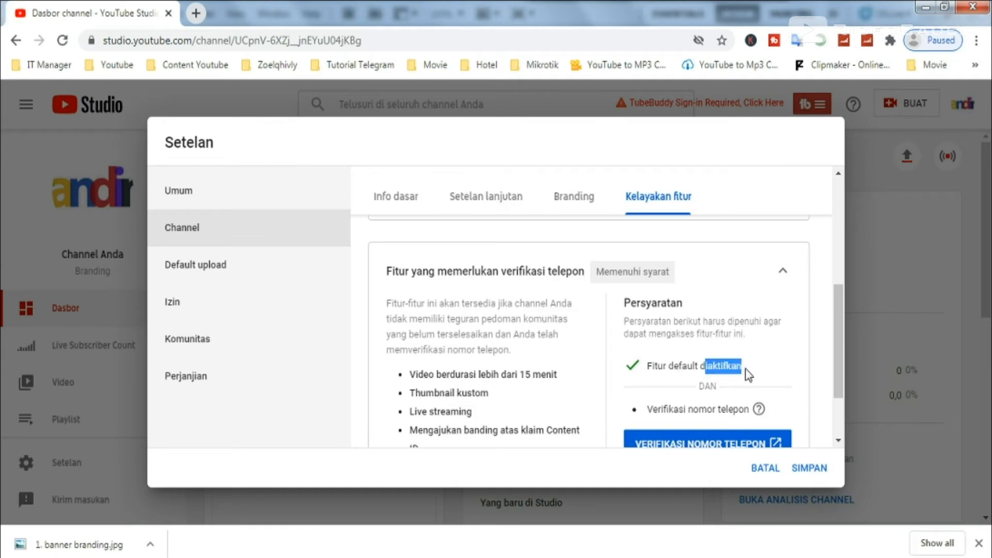
scroll(744, 373, "down", 2)
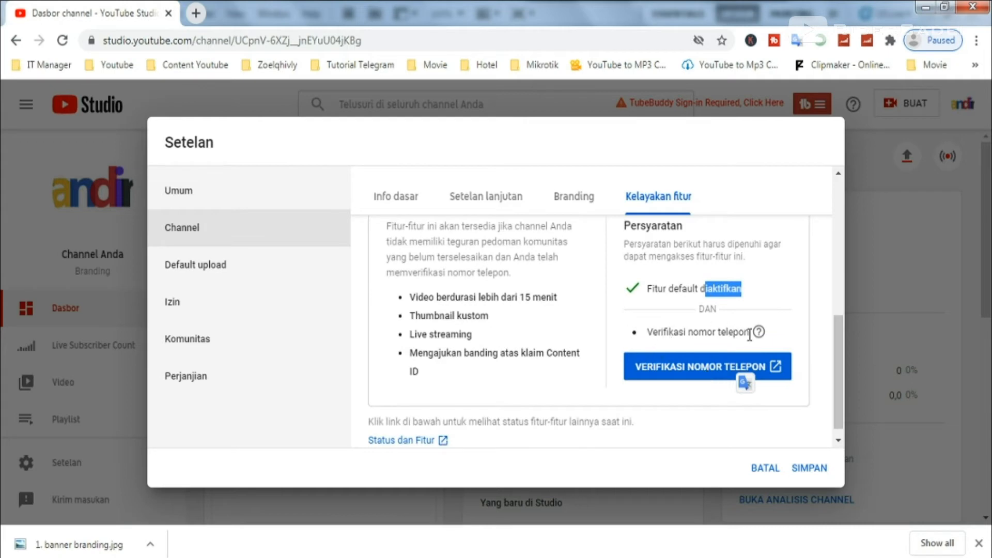
- Start VERIFIKASI NOMOR TELEPON, choose SMS delivery, and enter the channel's phone number
left_click(680, 368)
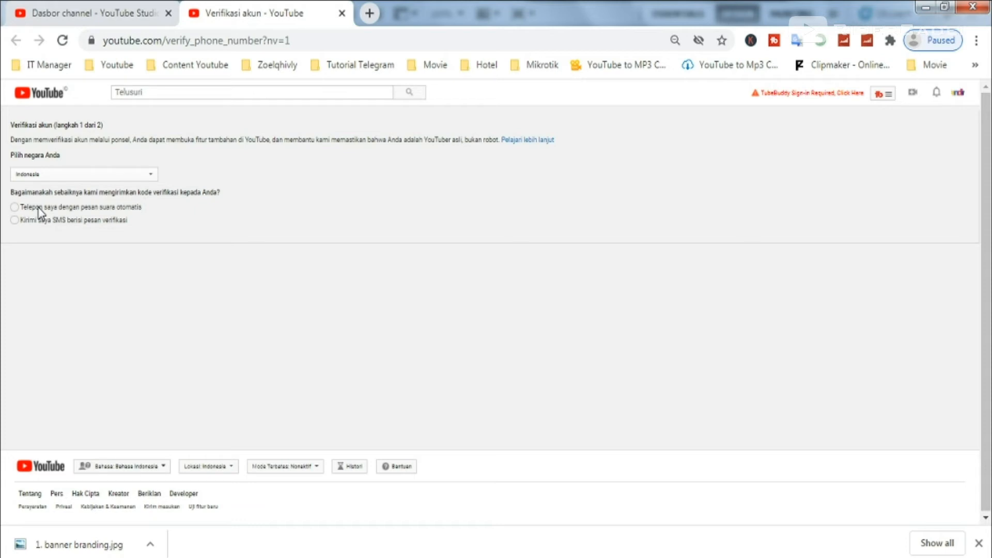
left_click(29, 222)
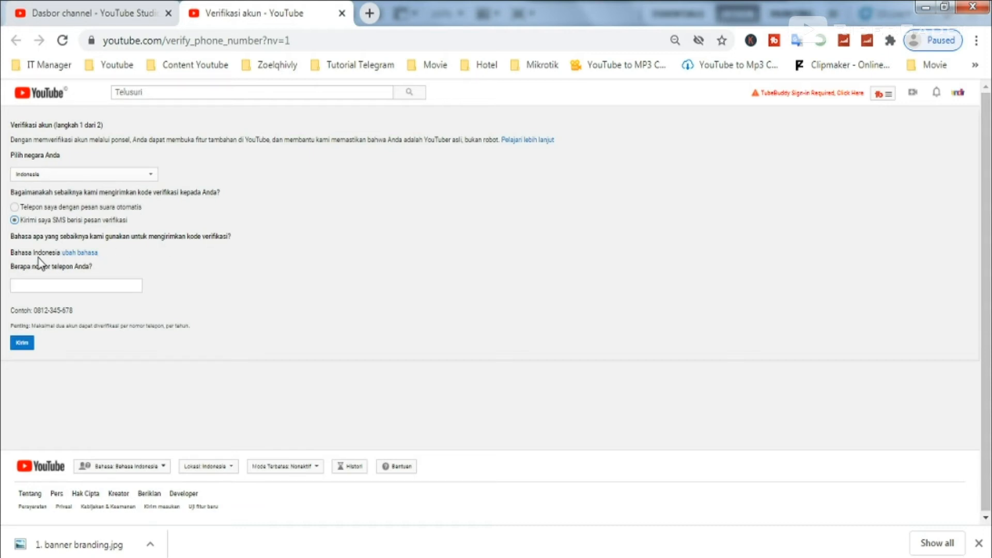
mouse_move(84, 256)
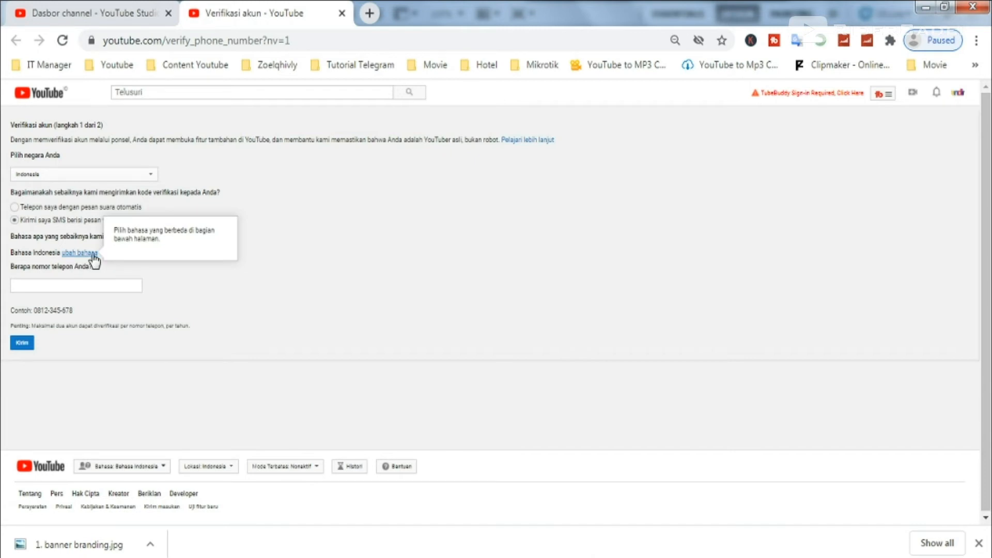
left_click(69, 284)
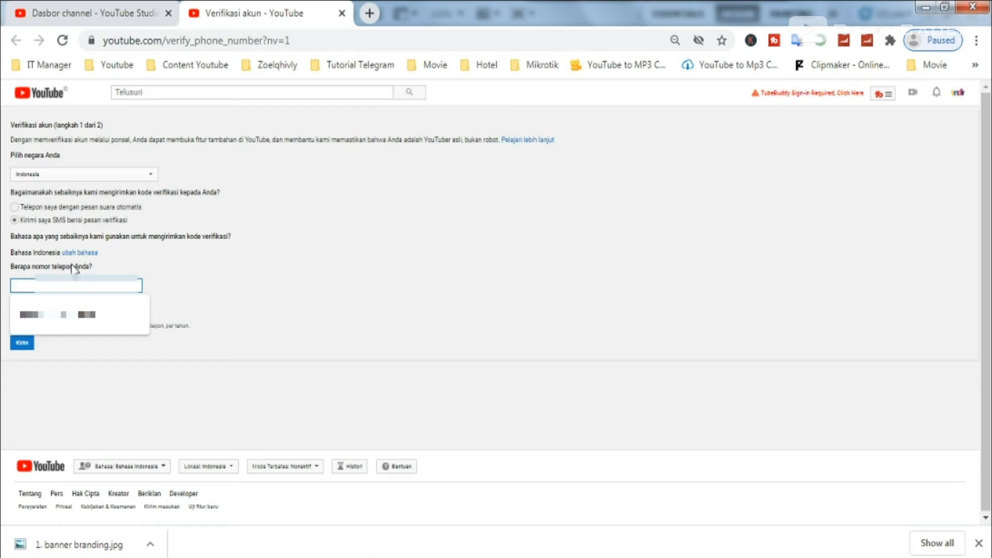
left_click(172, 261)
left_click(117, 282)
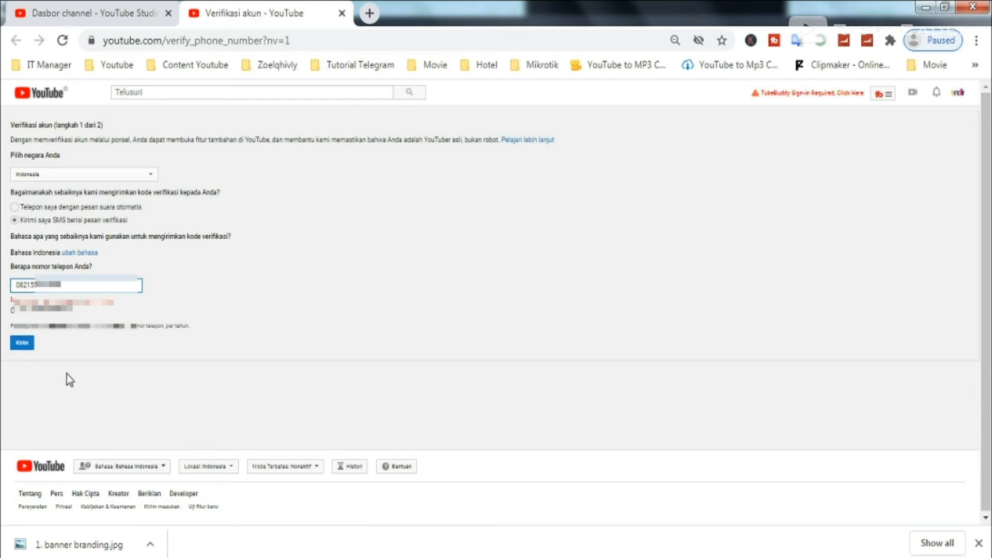
- Submit the phone number, then enter and submit the 6-digit SMS verification code
left_click(23, 342)
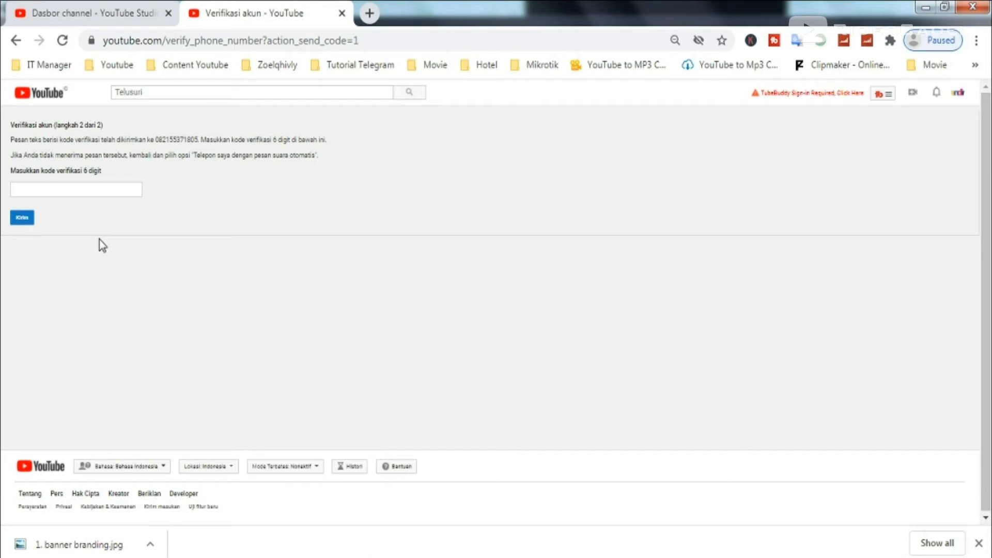
left_click(93, 192)
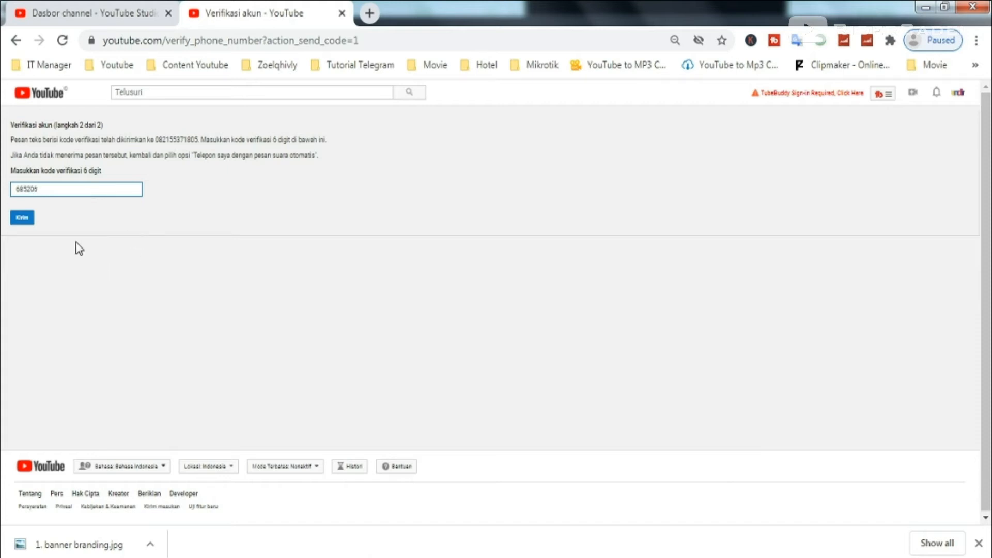
left_click(19, 218)
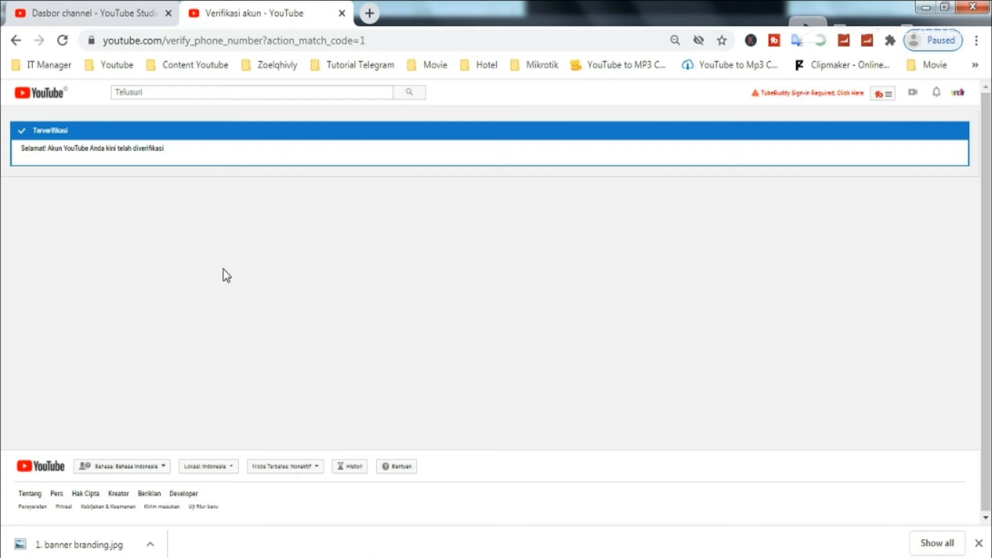
- Return to the Dasbor channel tab and save the Setelan dialog with SIMPAN
left_click(93, 13)
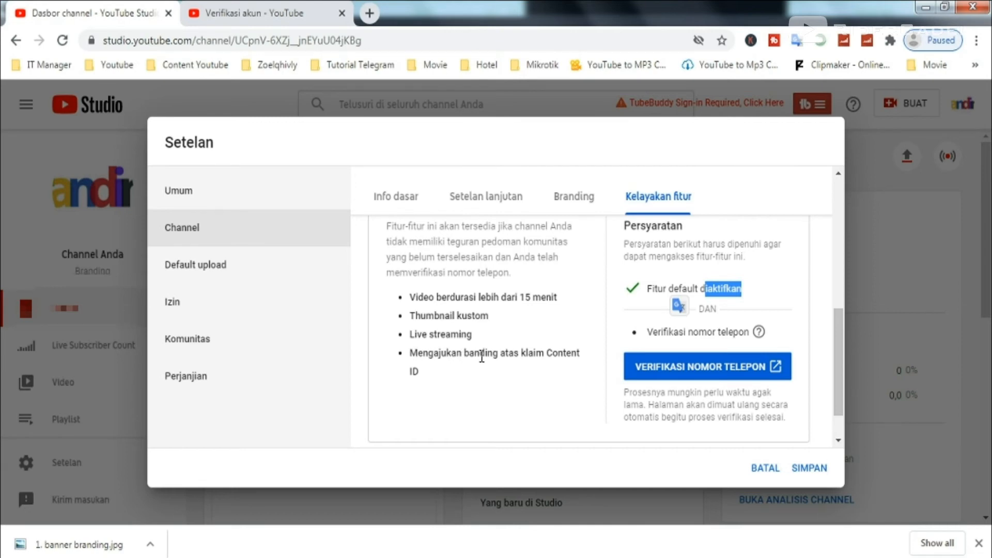
left_click(804, 469)
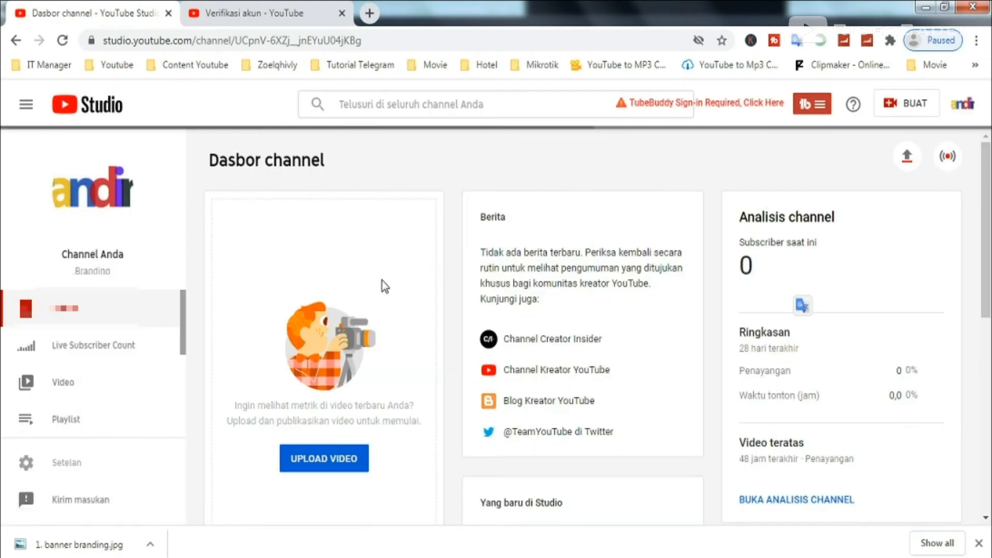
- Close the Verifikasi akun tab and reopen Setelan > Channel > Kelayakan fitur
left_click(342, 13)
left_click(66, 462)
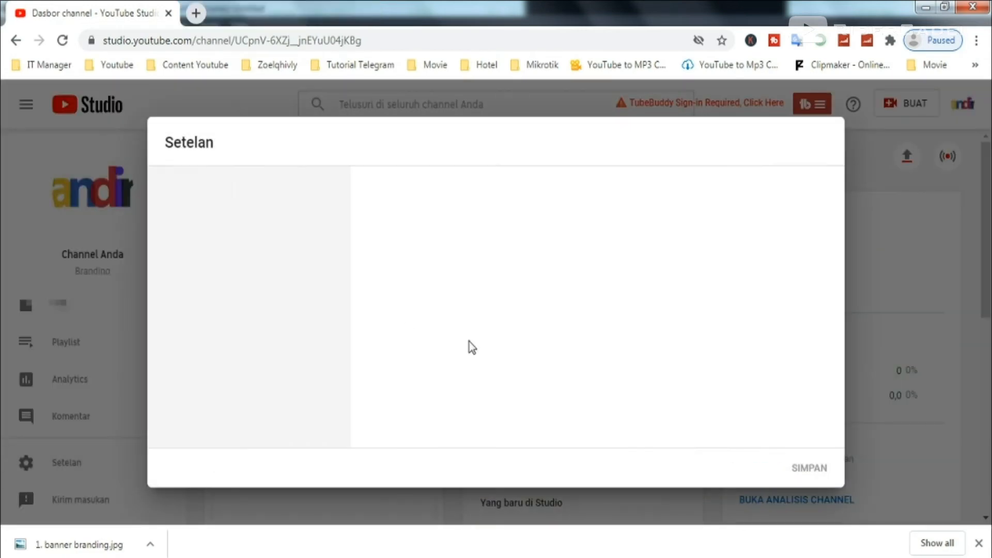
left_click(182, 227)
scroll(716, 331, "down", 2)
left_click(654, 196)
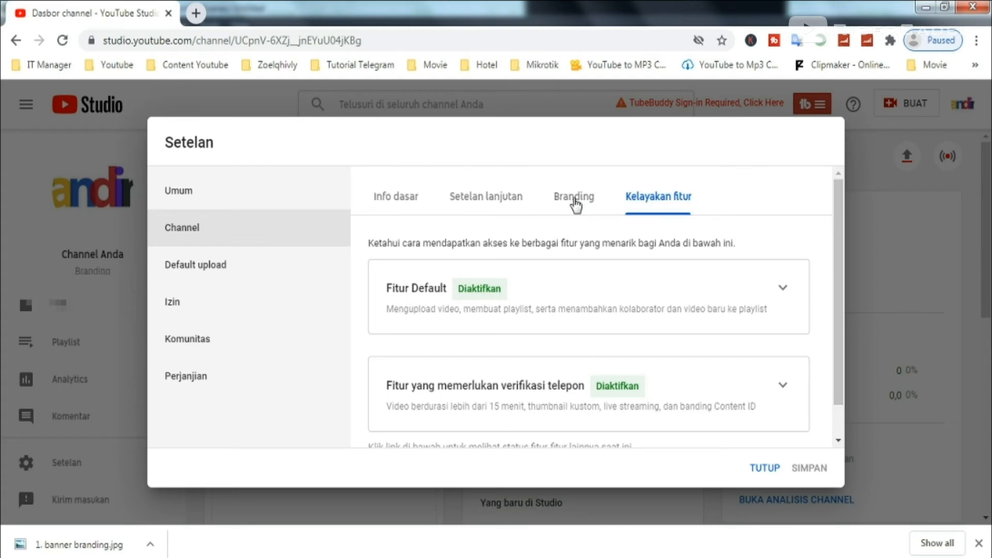
scroll(622, 281, "down", 1)
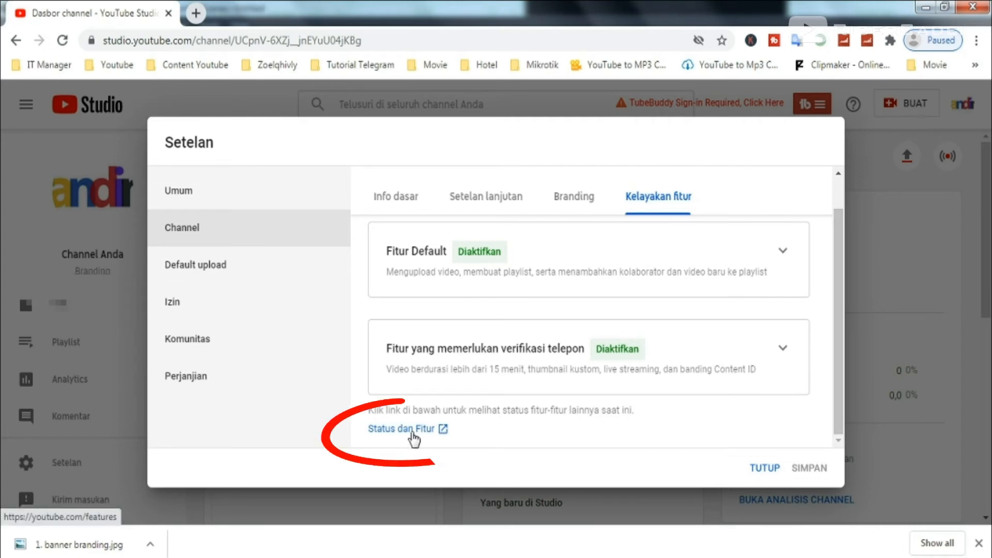
- Open the full youtube.com/features status page and scroll through the strikes and feature cards
left_click(385, 431)
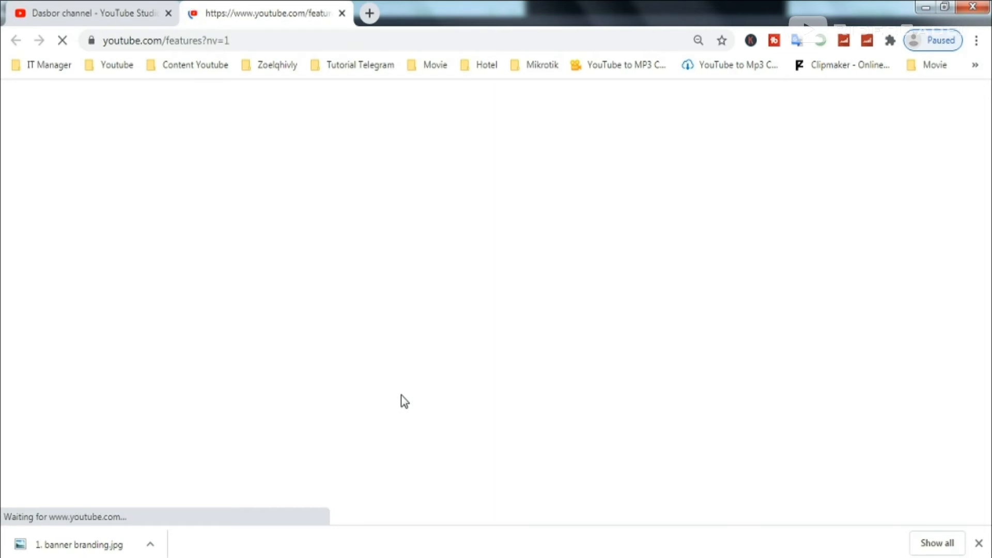
scroll(225, 364, "down", 3)
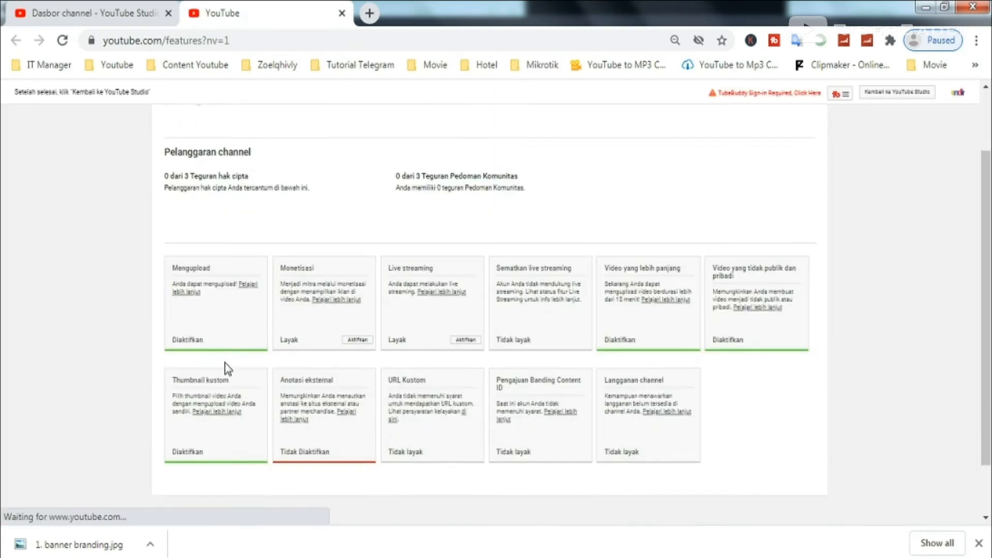
scroll(225, 363, "up", 2)
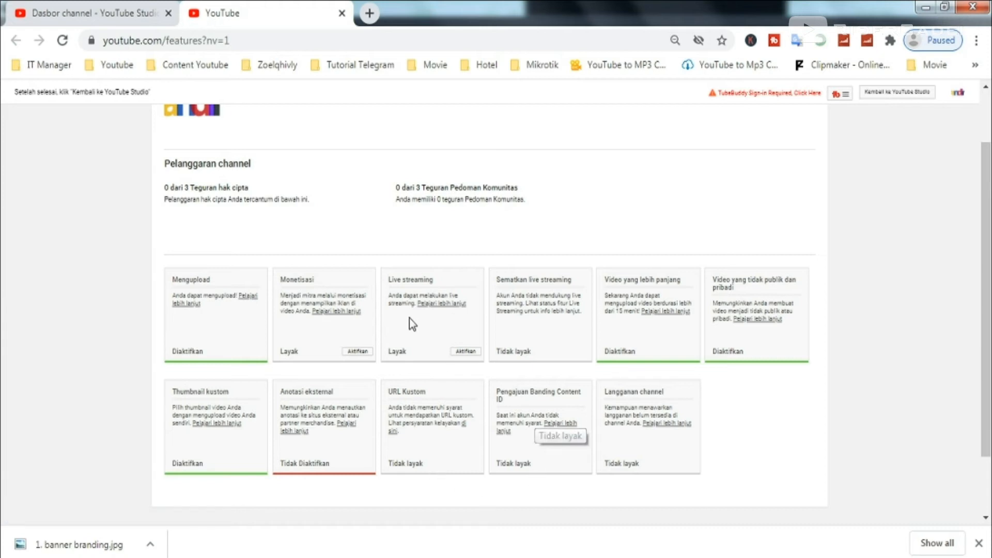
- Go back to the channel's Setelan dialog and open the Default upload page
left_click(110, 15)
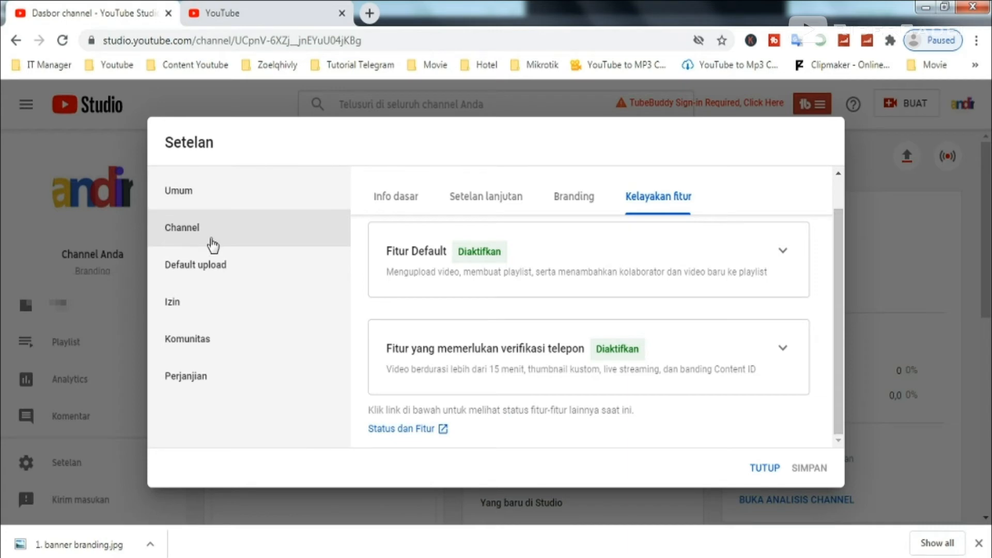
left_click(214, 270)
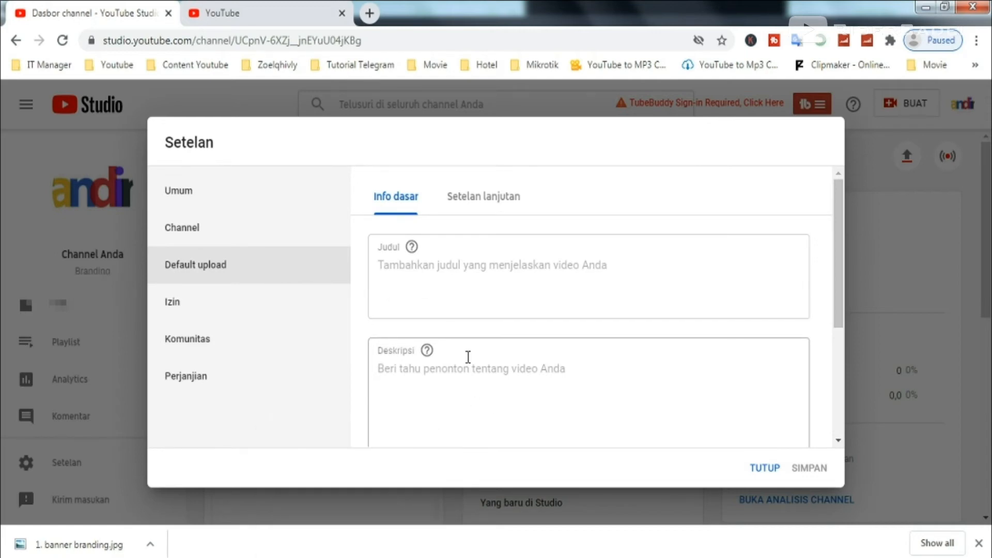
- Enter 'part 1 - Branding' in the Judul field as the default upload title
left_click(469, 267)
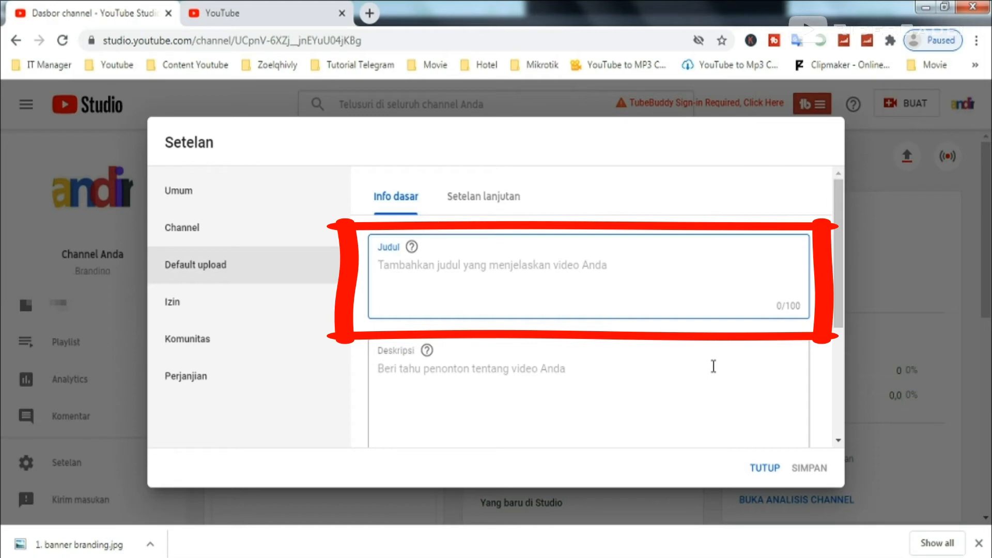
type("- Bt")
key("BackSpace")
type("randing")
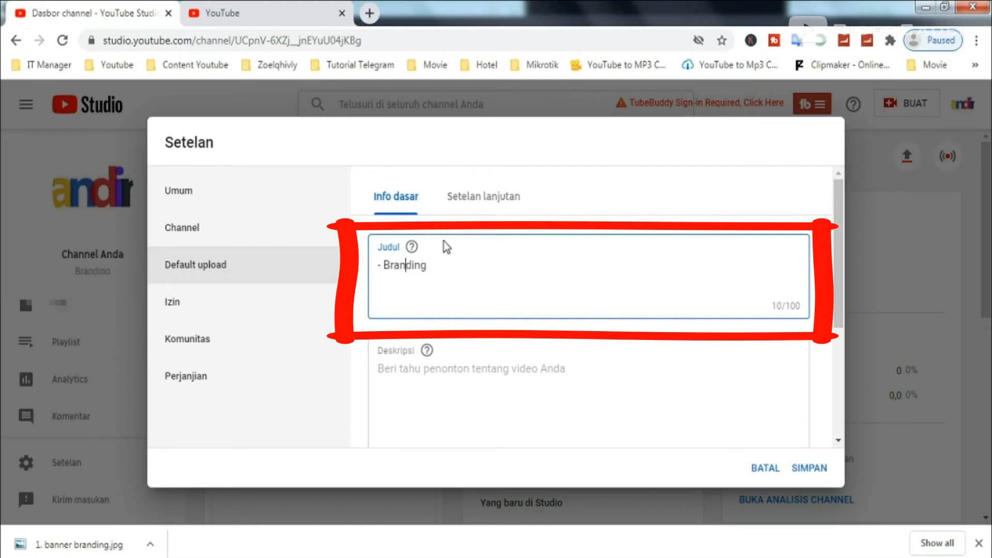
left_click_drag(380, 265, 427, 266)
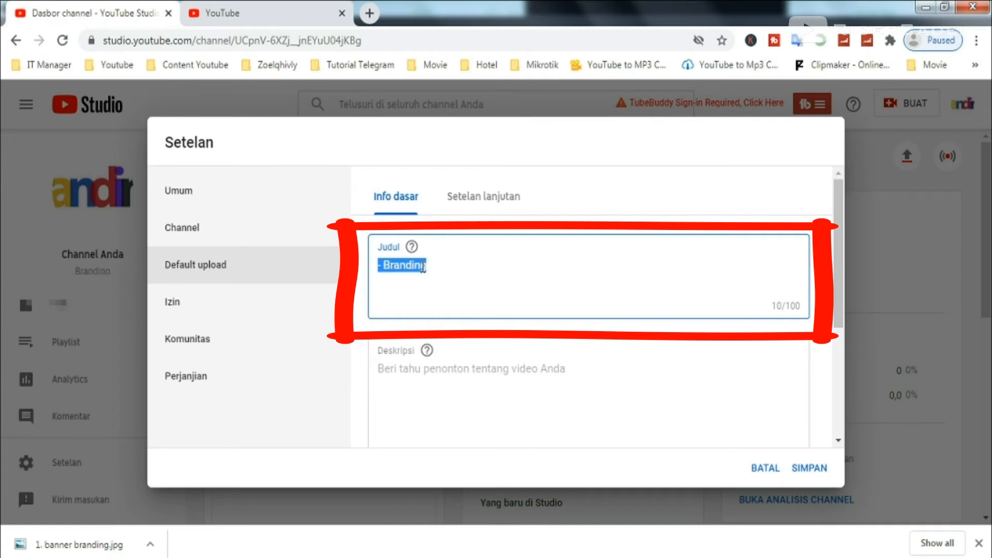
left_click(379, 269)
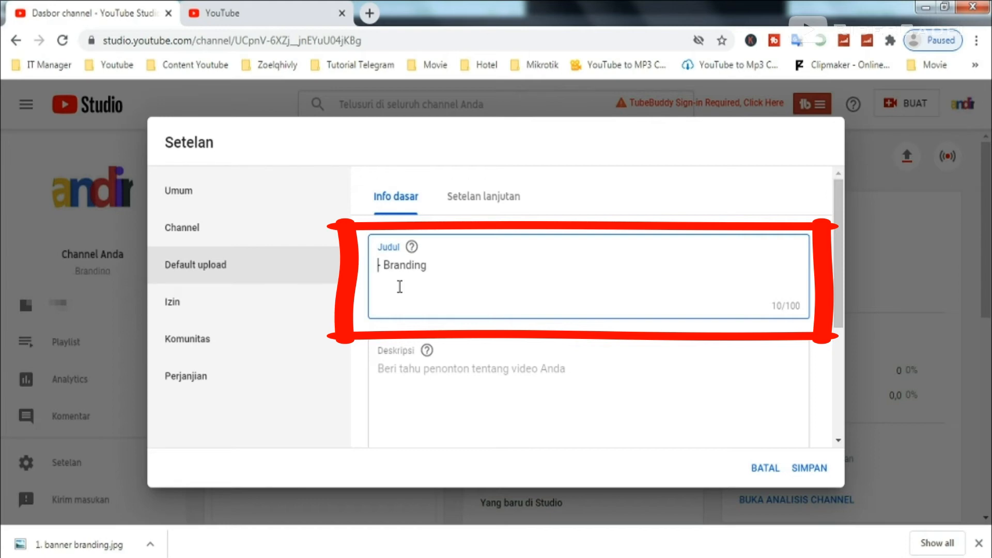
type("part 1 -")
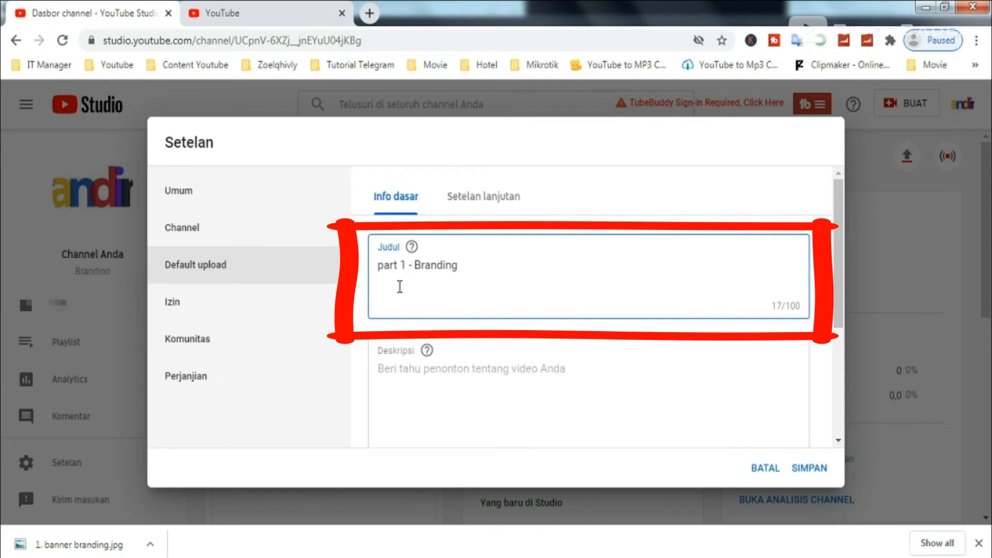
- Type 'video tentang promo-promo atau iklan' into the default Deskripsi box
left_click(402, 380)
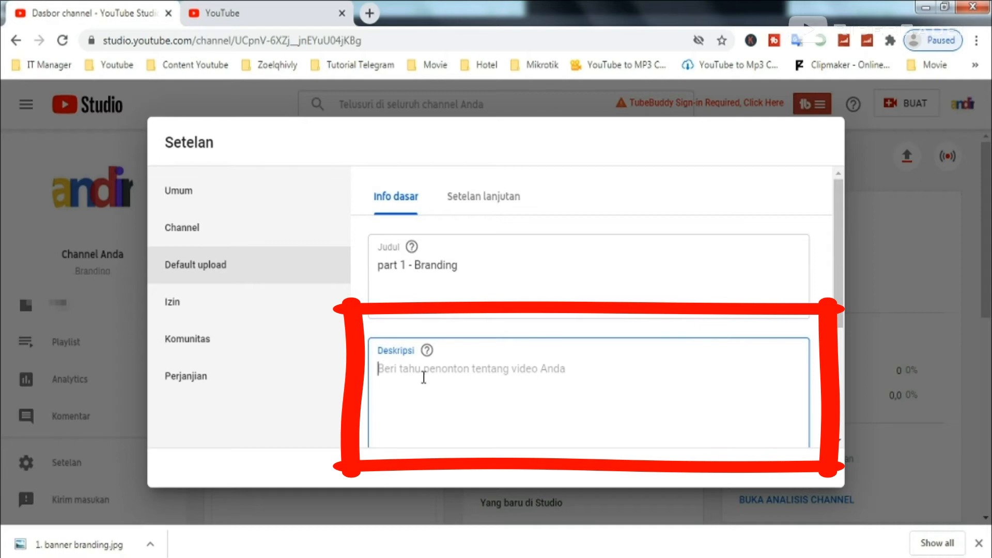
scroll(424, 377, "down", 2)
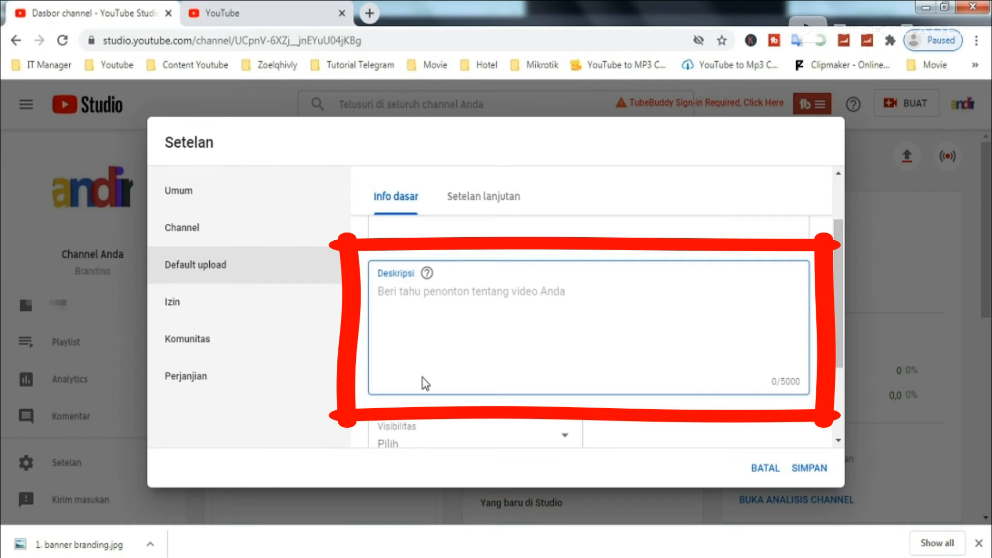
type("video tentang promo-promo a")
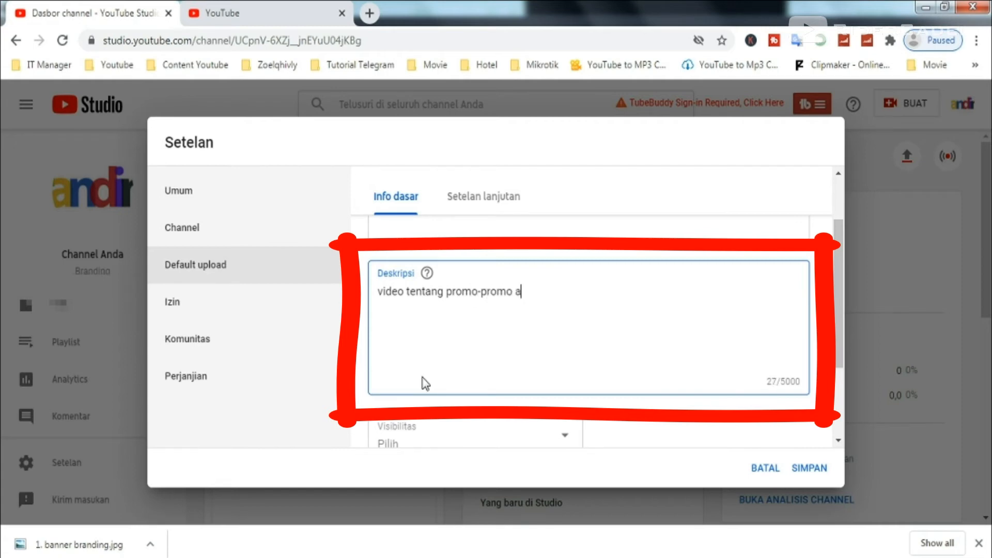
type("tau iklan")
left_click_drag(377, 290, 574, 288)
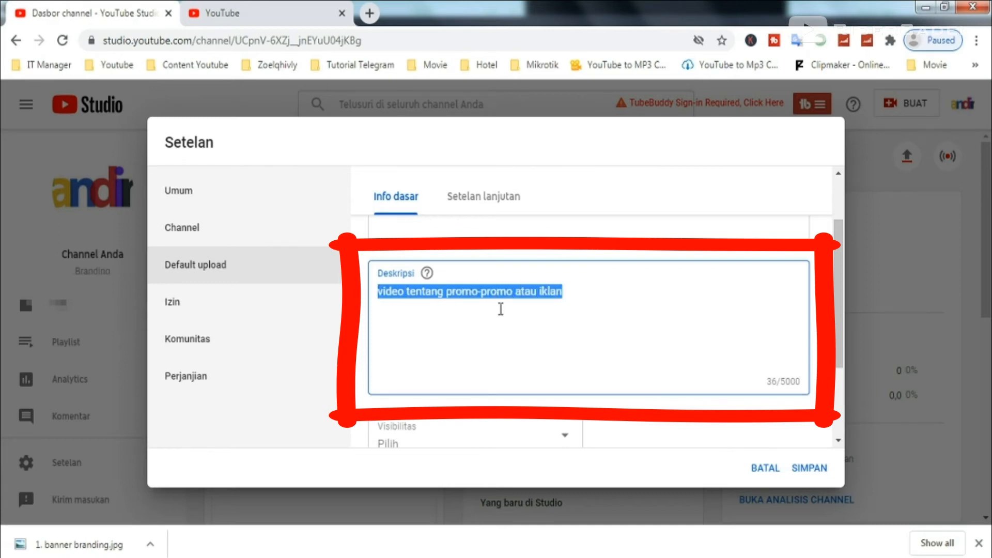
left_click(571, 291)
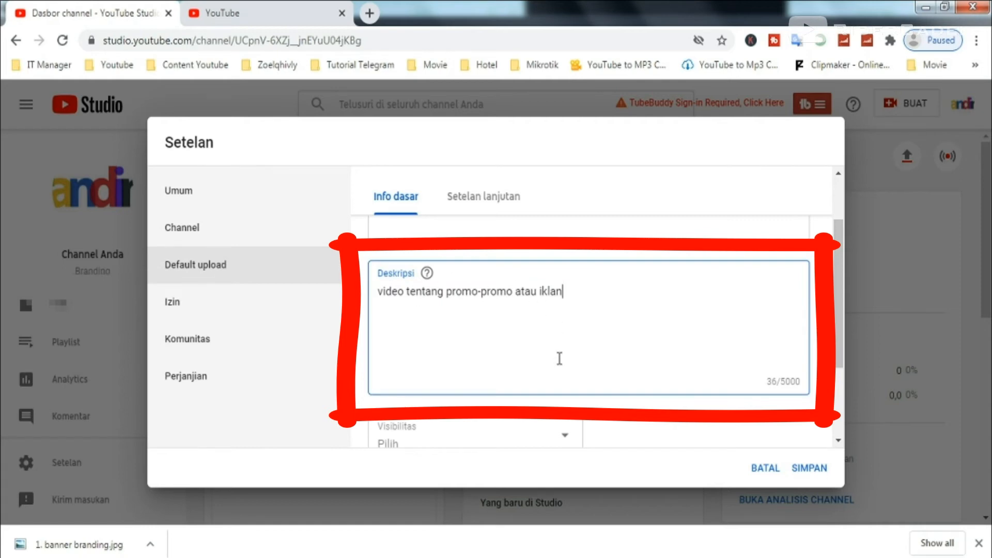
left_click_drag(576, 284, 376, 282)
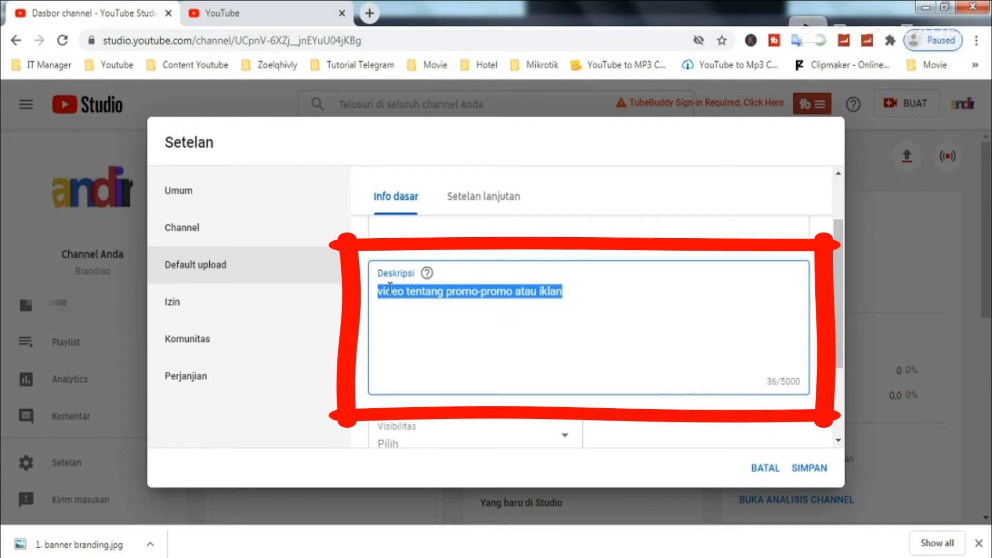
- Try Publik and Pribadi, then pick Tidak publik as the default visibility
left_click(437, 313)
scroll(458, 331, "down", 2)
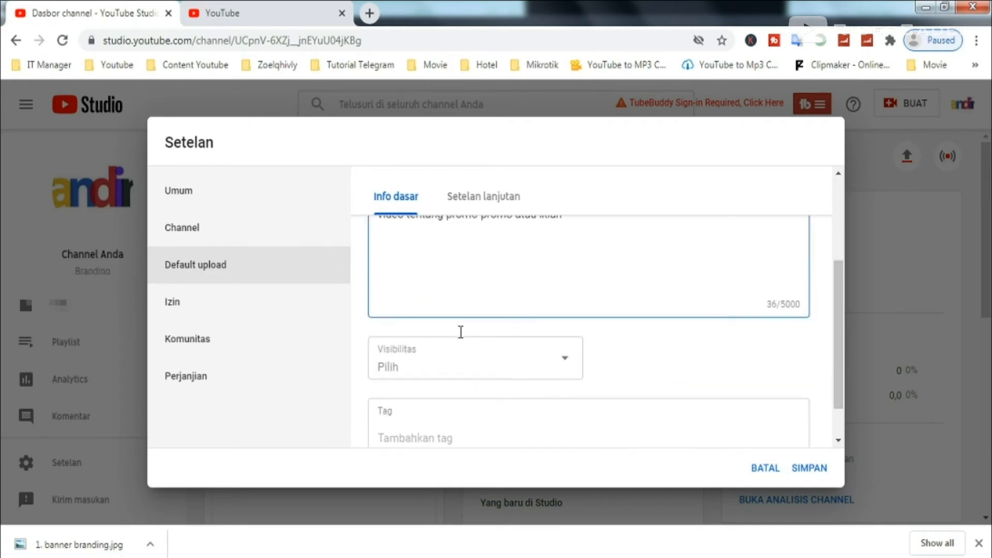
left_click(412, 359)
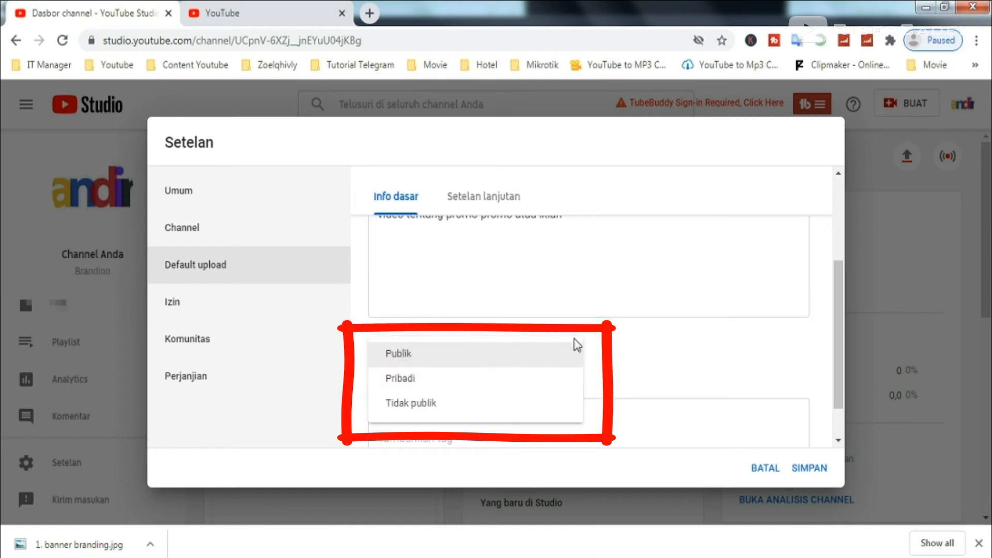
left_click(444, 360)
left_click(447, 360)
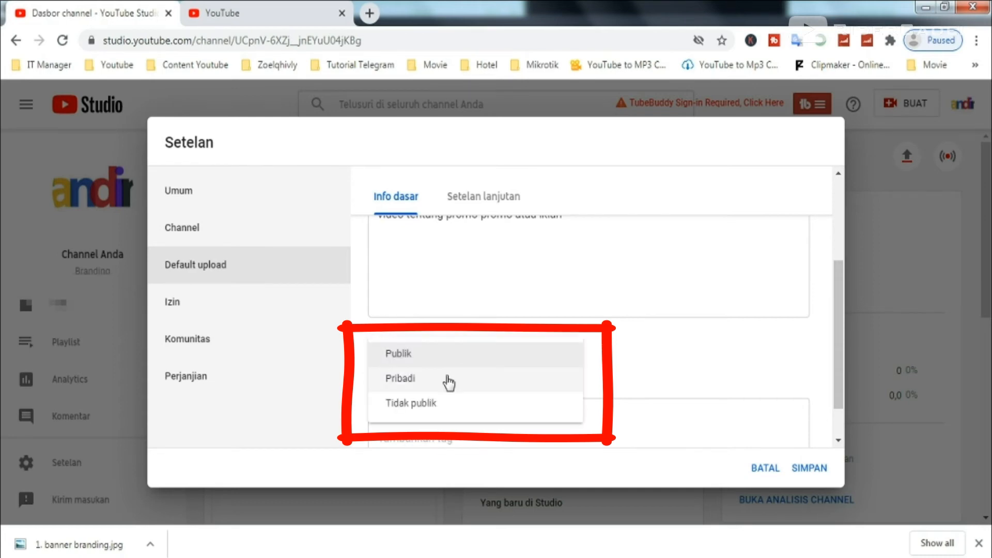
left_click(449, 381)
left_click(452, 374)
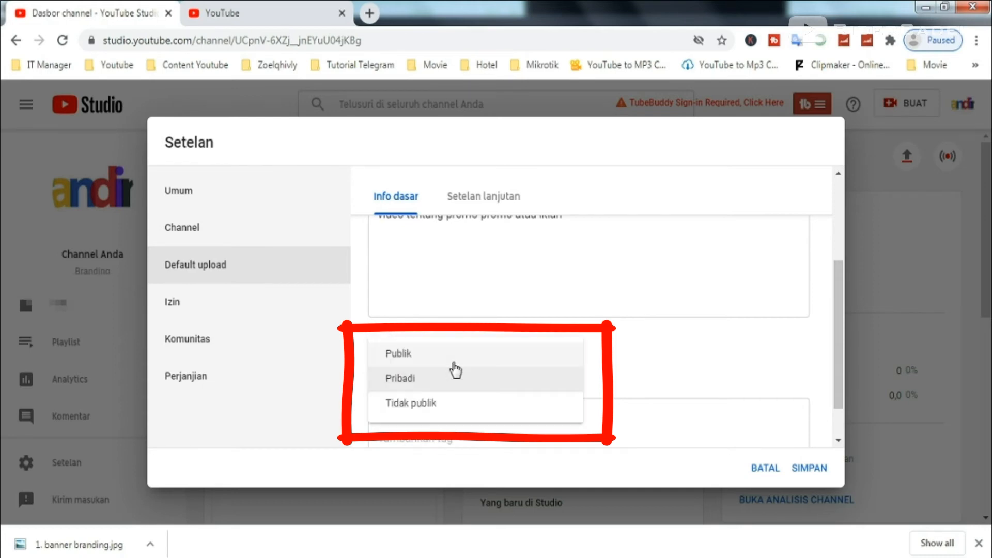
left_click(436, 404)
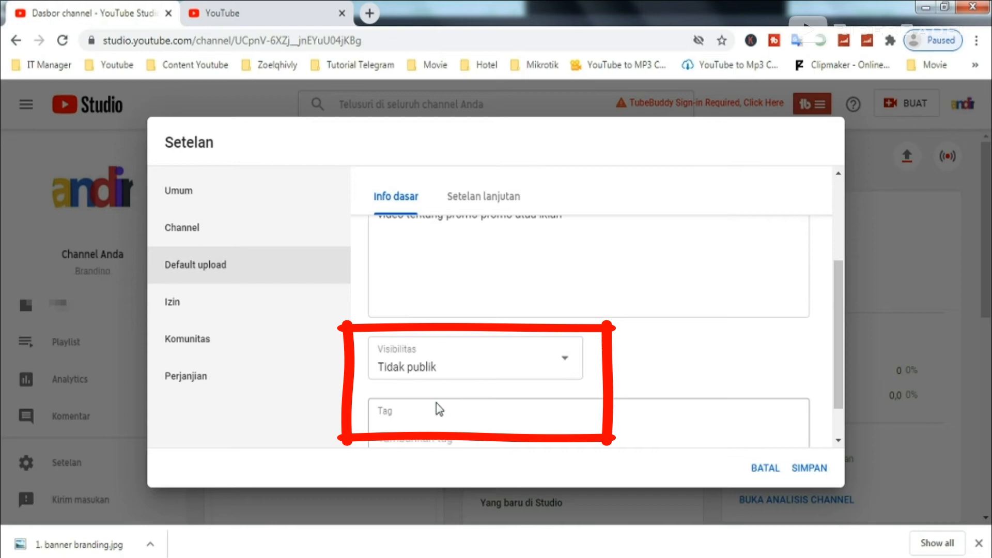
- Recheck the Visibilitas list and confirm Tidak publik stays selected
left_click(561, 370)
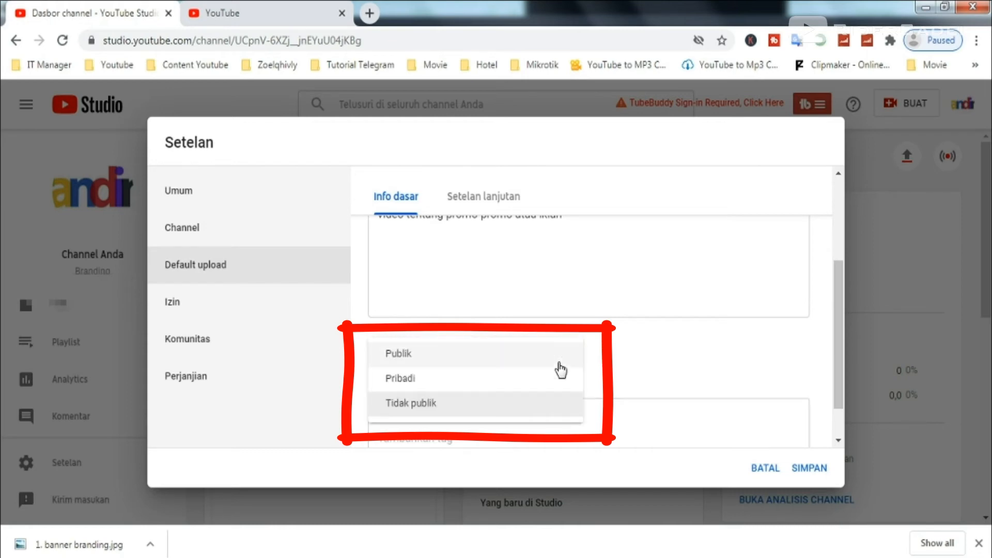
left_click(410, 406)
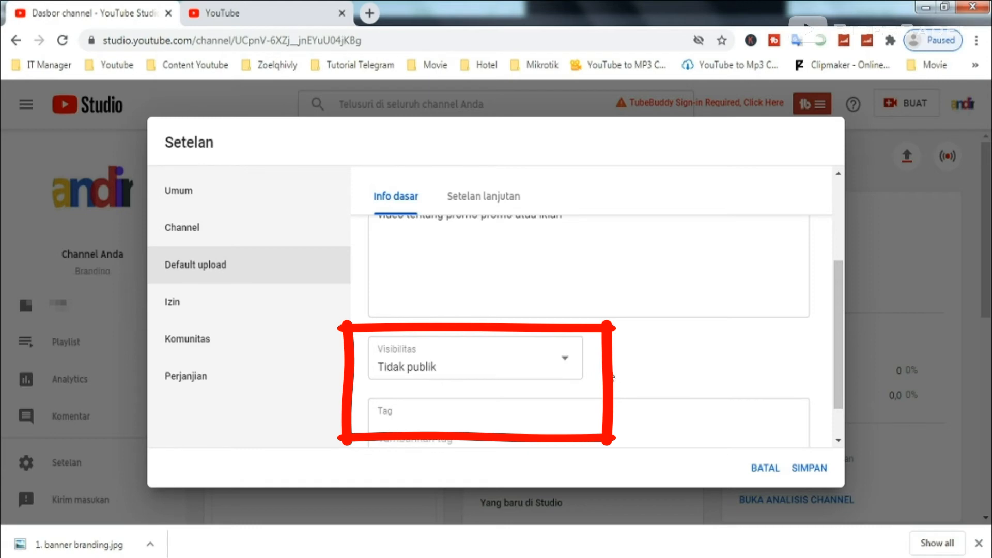
left_click(544, 357)
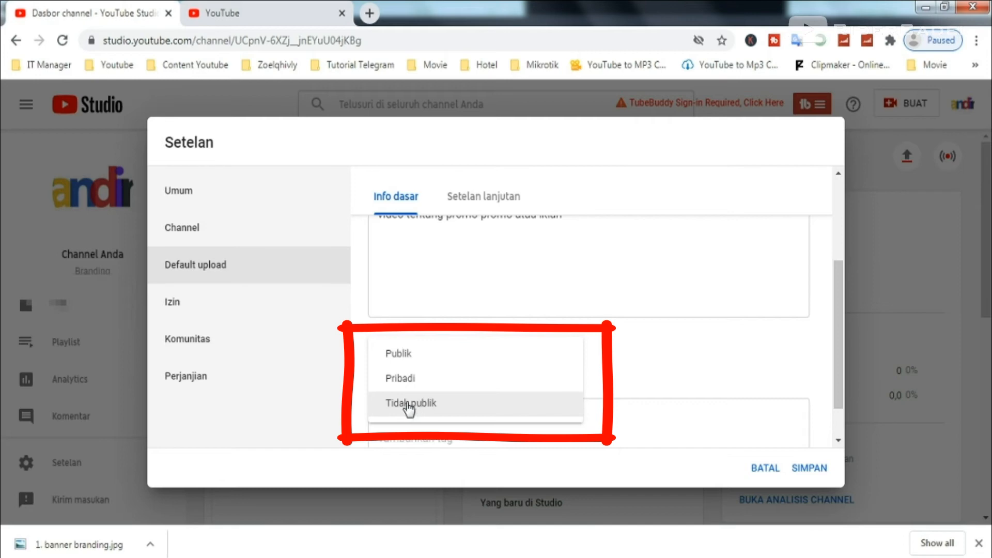
left_click(408, 404)
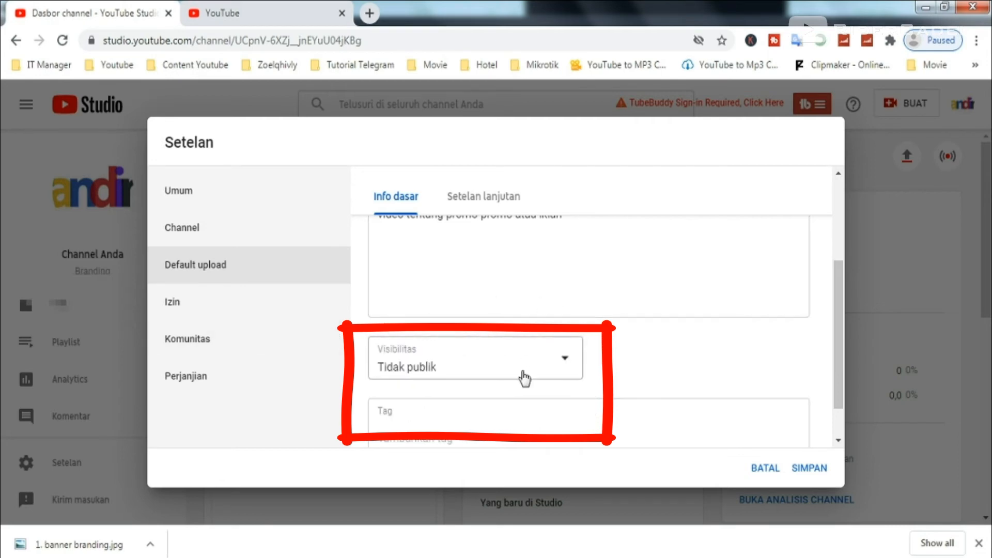
left_click(523, 368)
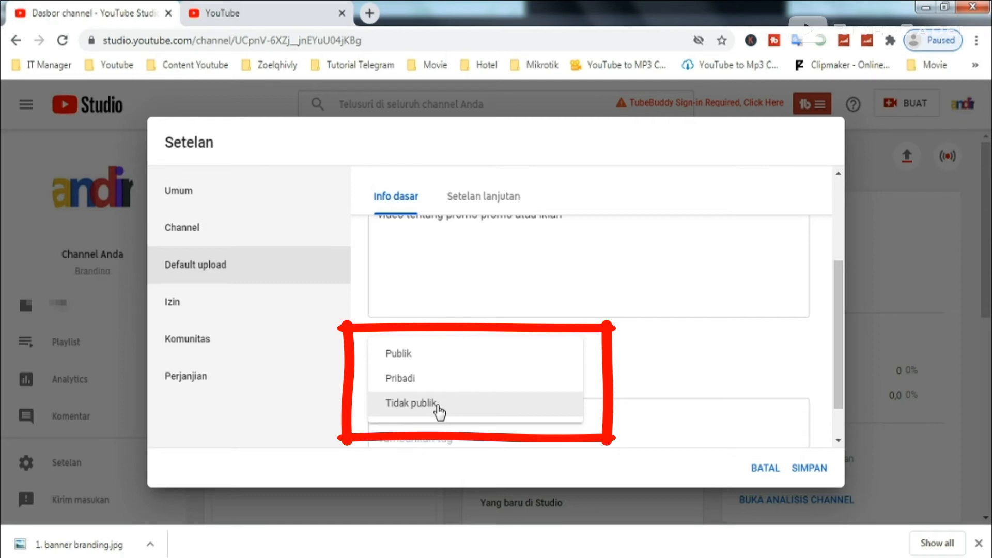
left_click(438, 411)
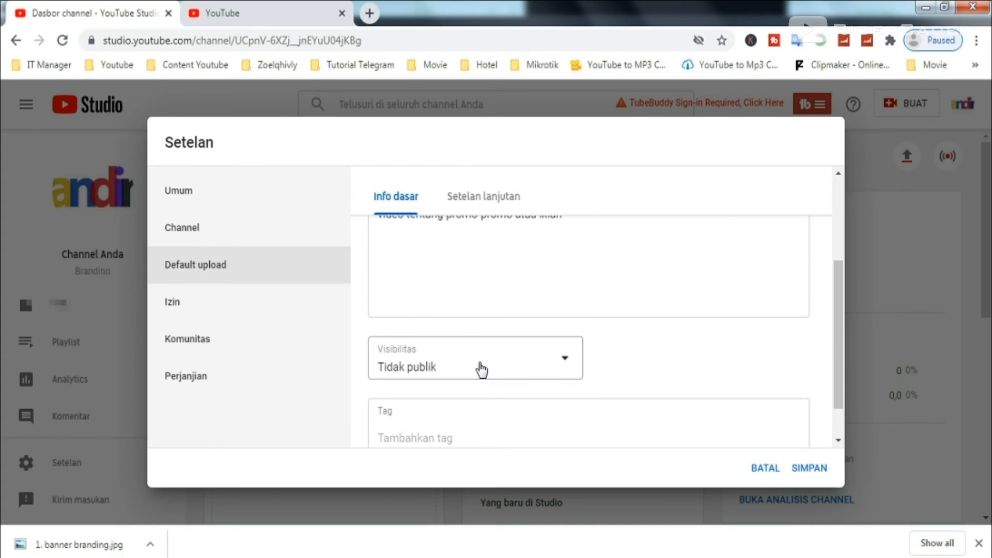
- Navigate the settings menu back to Default upload and click into the empty Tag field
scroll(480, 369, "down", 1)
left_click(408, 389)
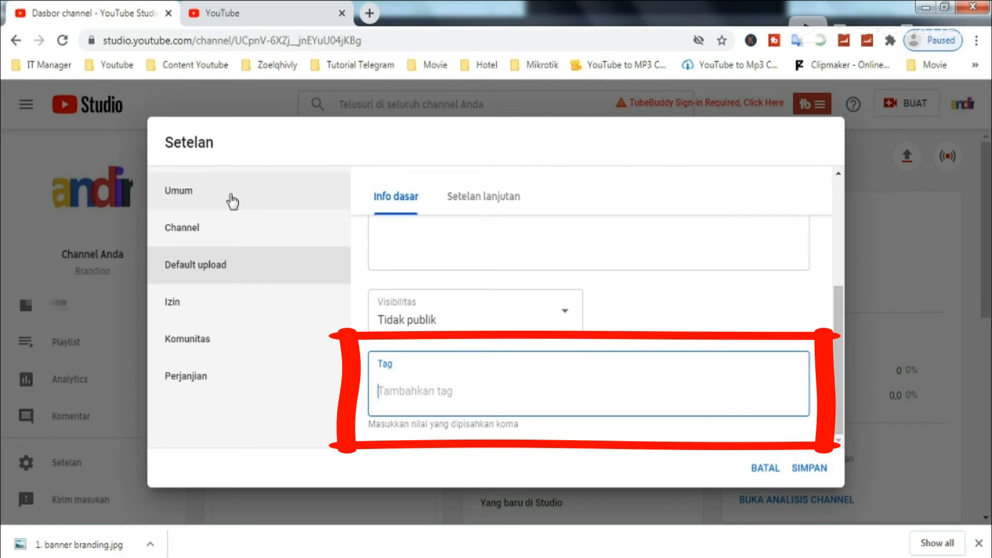
left_click(233, 200)
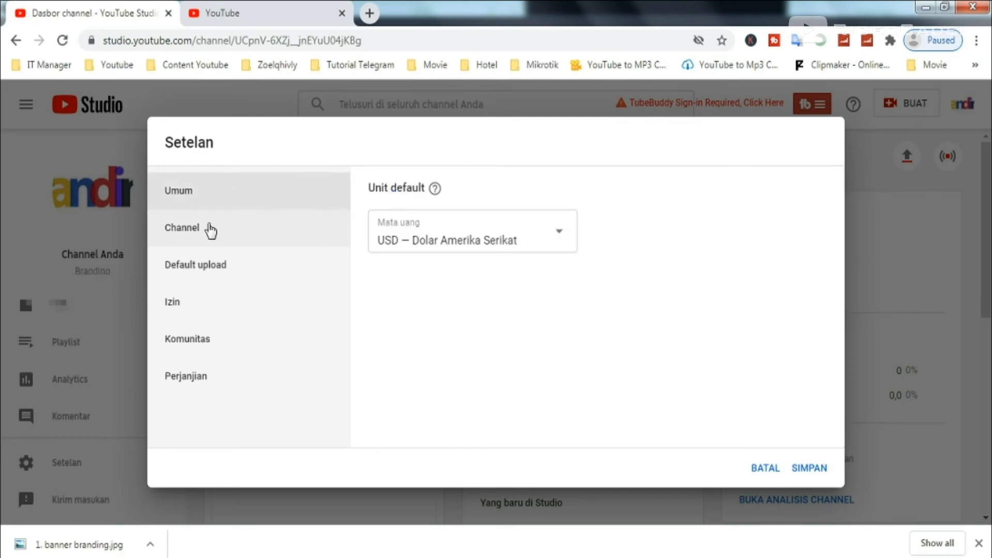
left_click(209, 228)
scroll(578, 355, "down", 1)
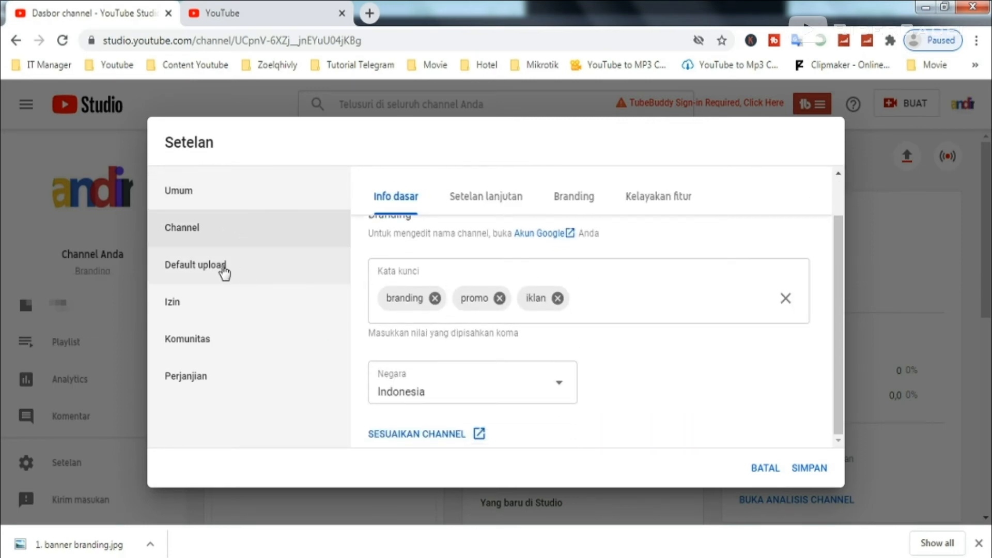
left_click(208, 270)
scroll(461, 341, "down", 5)
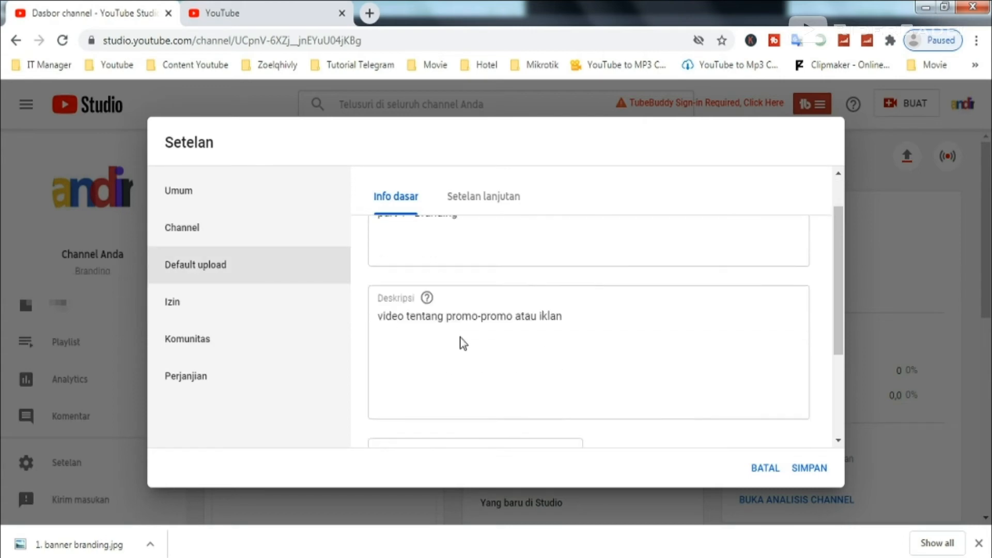
left_click(396, 386)
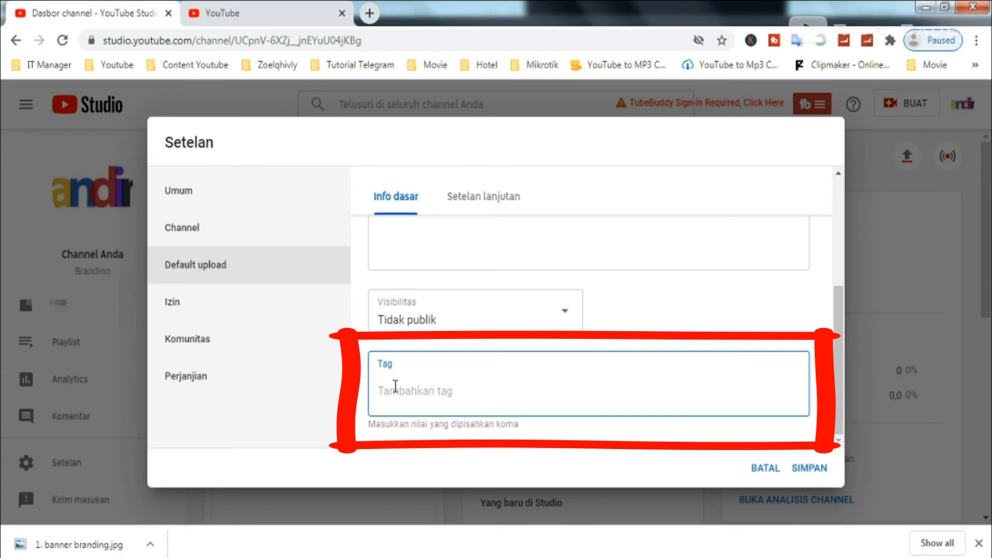
- Enter default tags: iklan tas, jual tas, video iklan tas, video promo tas keren, promo tas bermerek
type("iklan ta")
type("s,jual tas,")
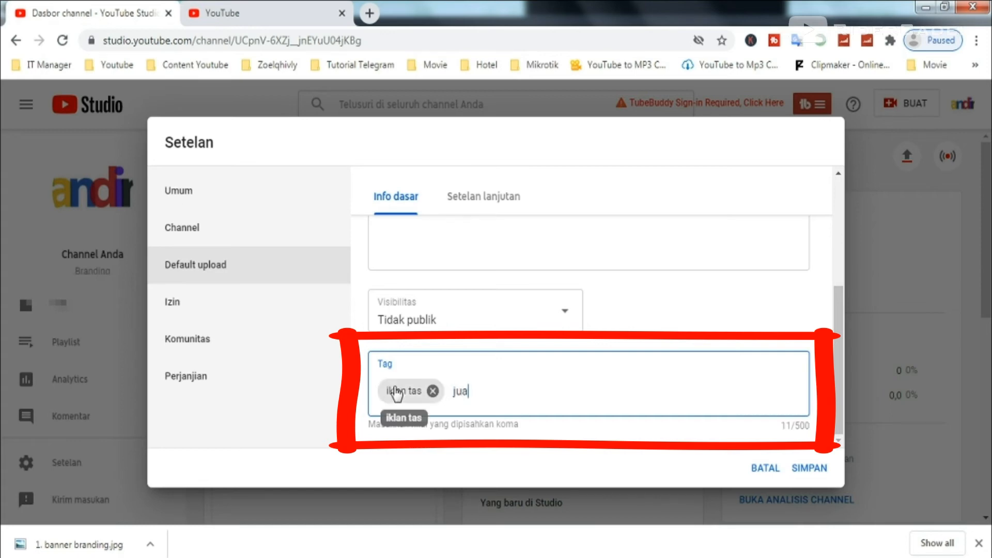
type("video")
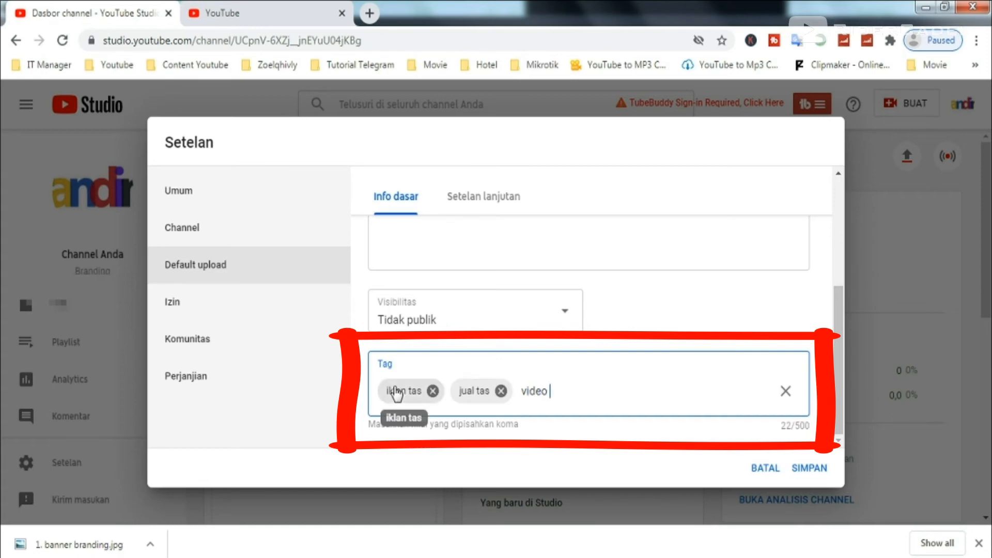
type(" iklan tas,video")
key("BackSpace")
key("BackSpace")
key("BackSpace")
type("eo prom")
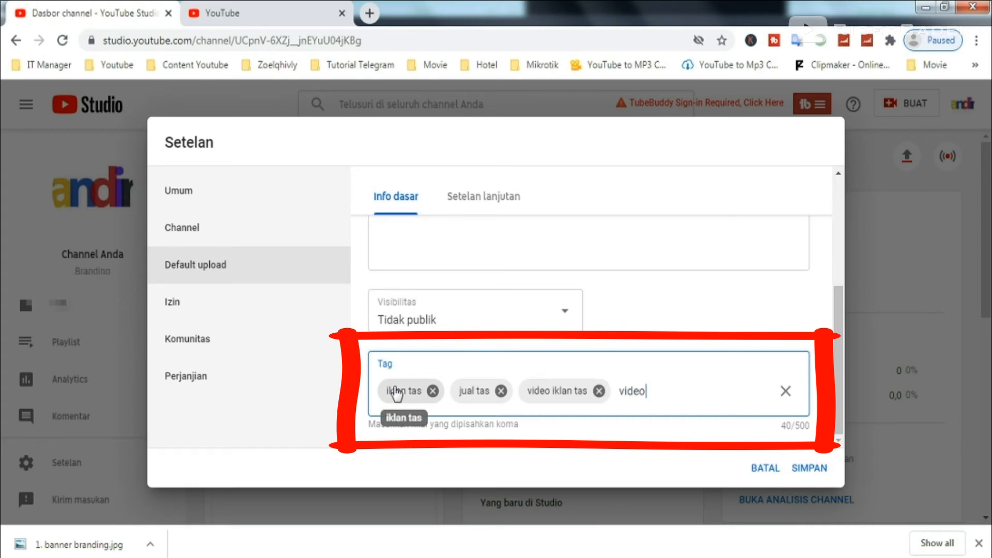
type("o tas k")
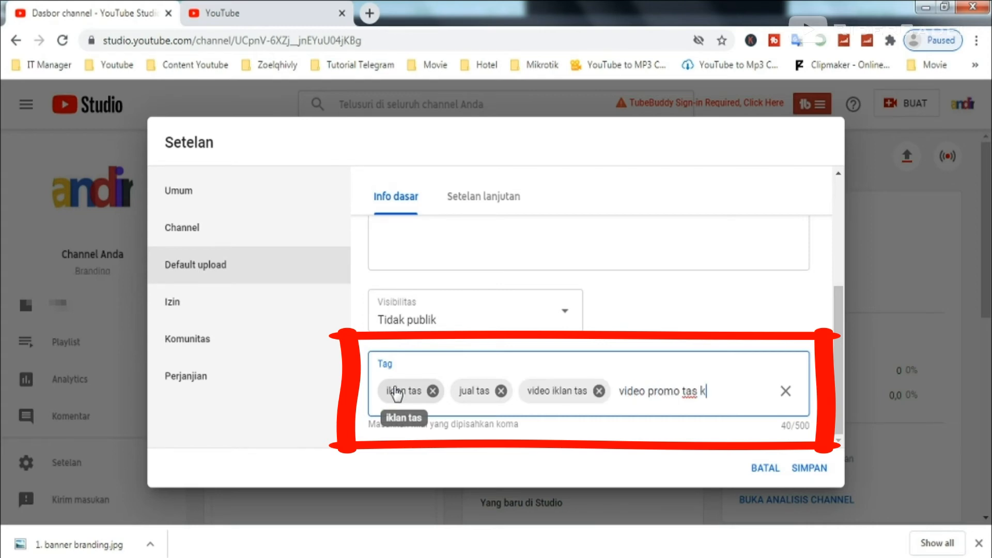
type("eren,promo")
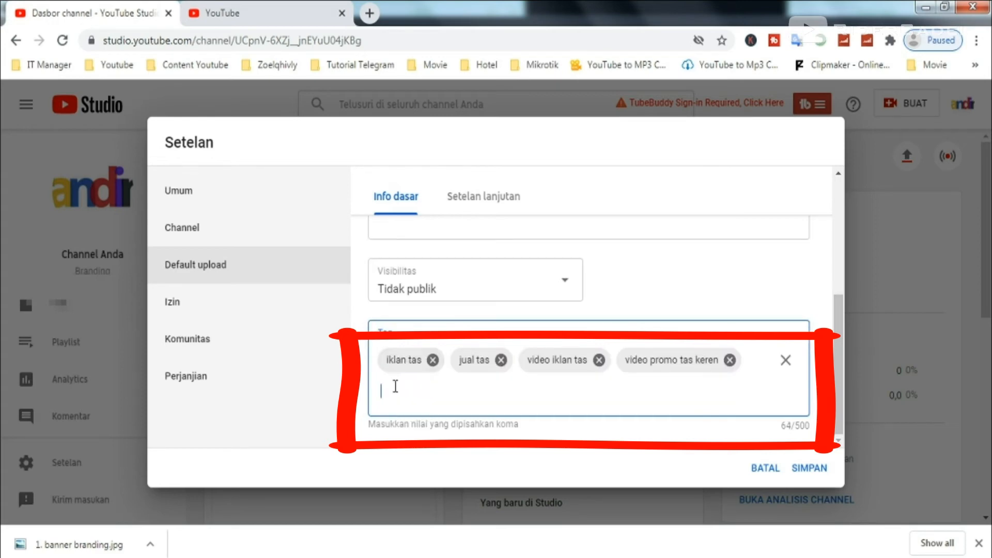
type(" tas bermerek,")
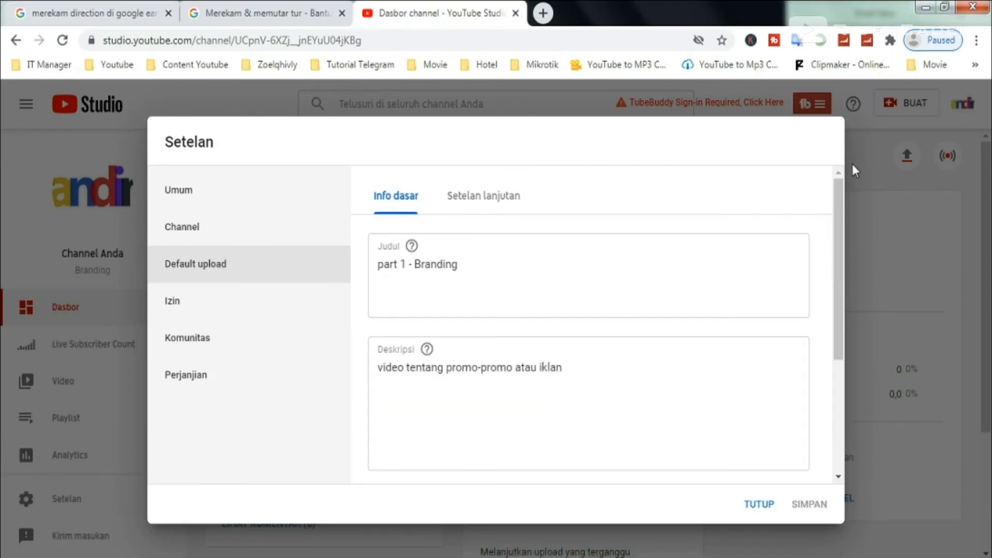
- On the Setelan lanjutan tab, keep Lisensi YouTube Standar as the default licence
left_click(499, 201)
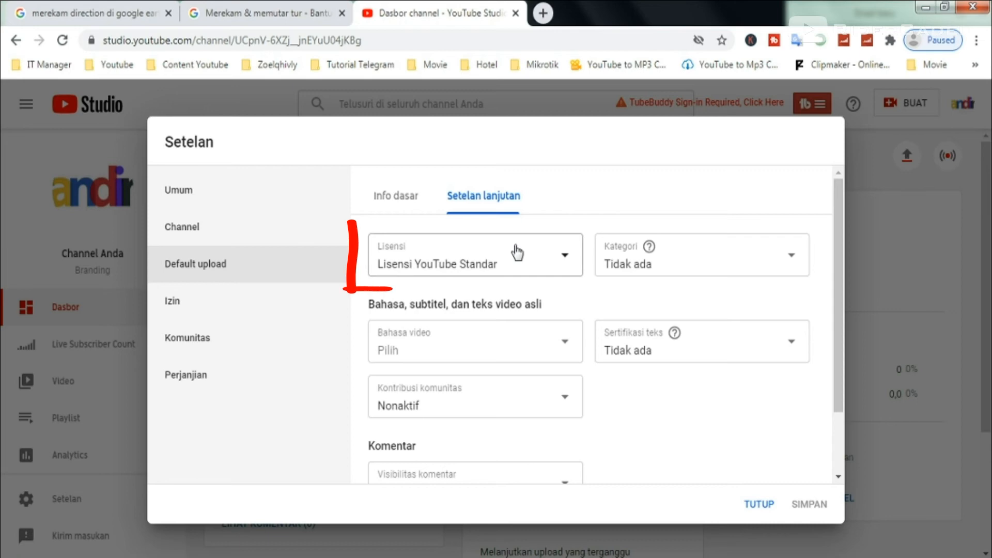
left_click(424, 273)
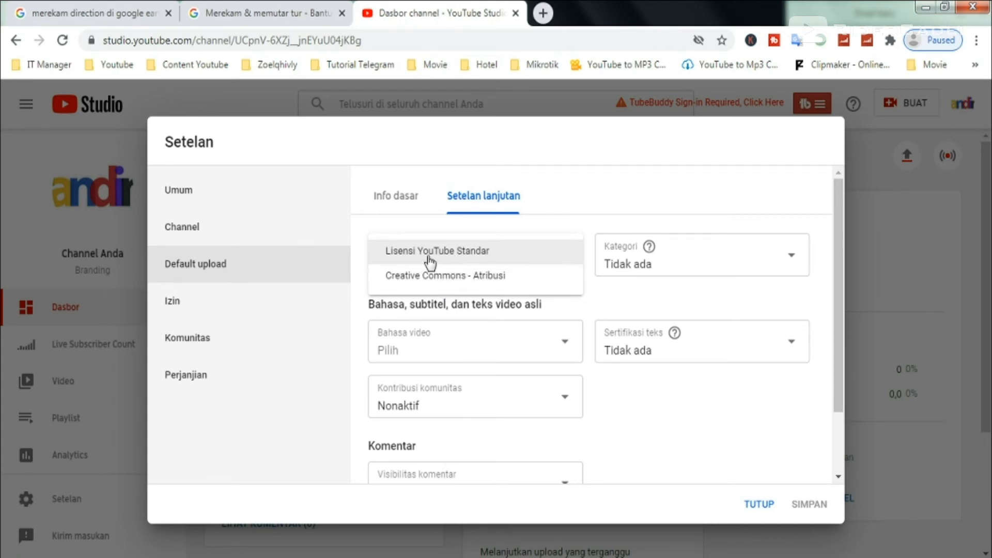
left_click(433, 260)
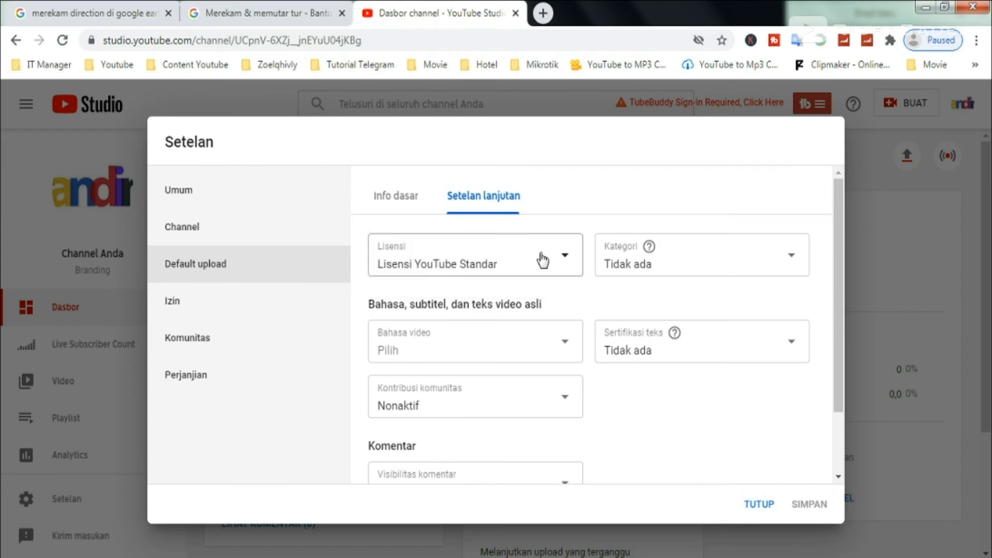
left_click(682, 271)
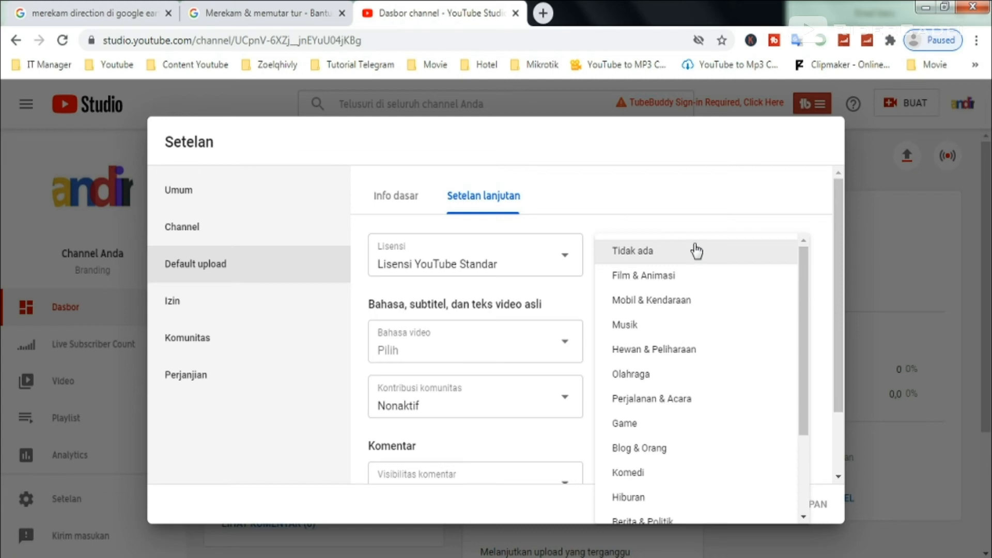
- Scroll the Kategori list and choose Pendidikan as the default category
mouse_move(804, 282)
left_mouse_down()
mouse_move(809, 304)
mouse_move(806, 286)
left_mouse_up()
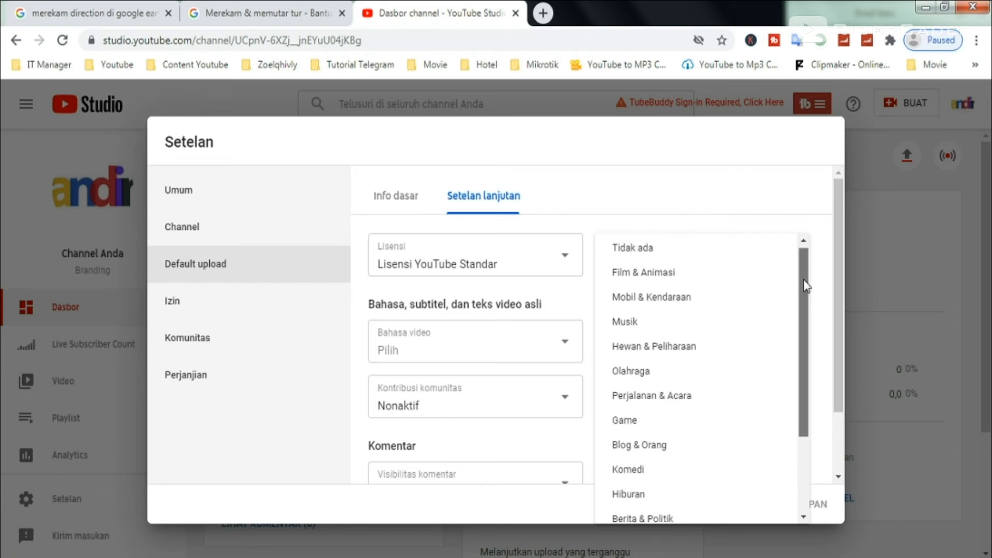
left_click_drag(804, 285, 806, 306)
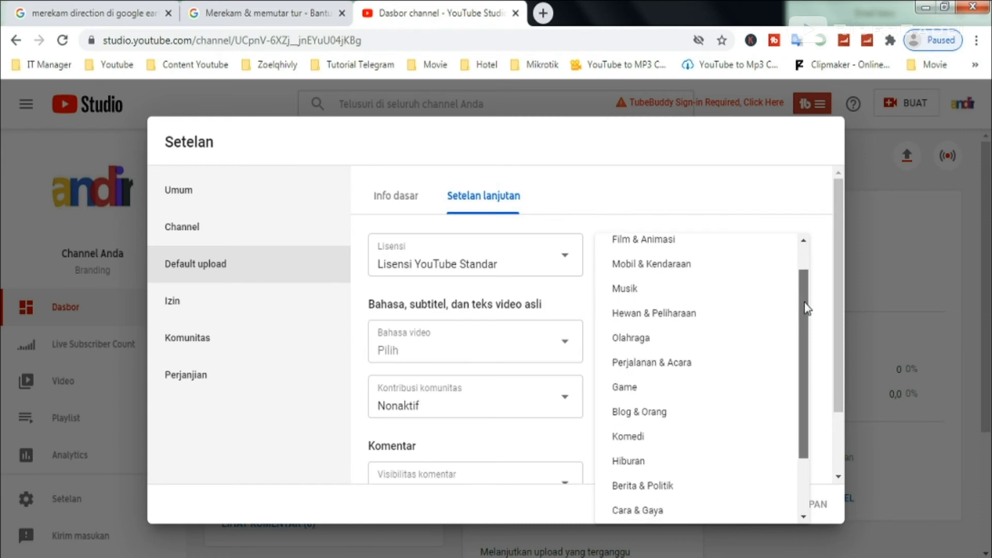
left_click_drag(807, 308, 799, 382)
left_click(692, 465)
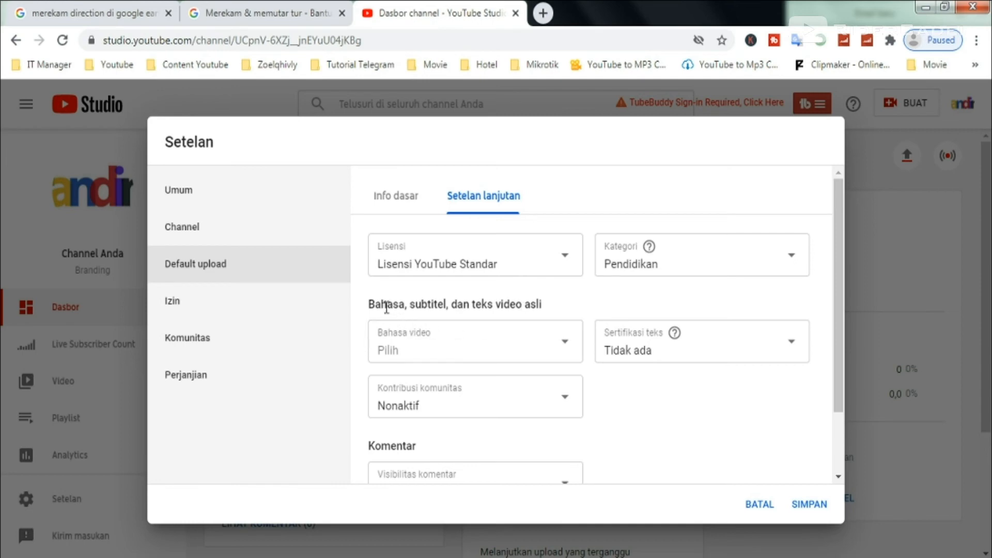
- Choose Indonesia from the Bahasa video list as the default language
left_click(444, 354)
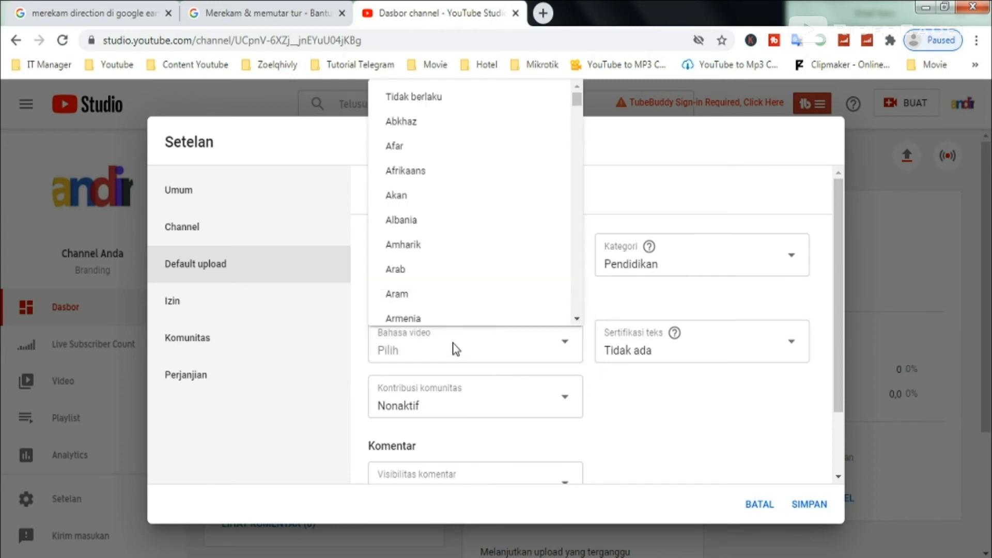
left_click_drag(576, 101, 586, 155)
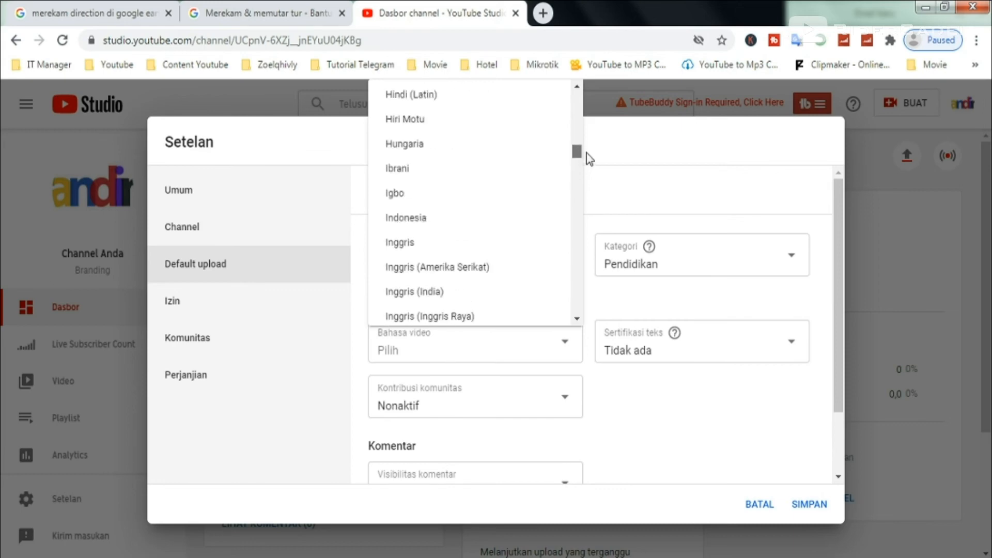
left_click(478, 222)
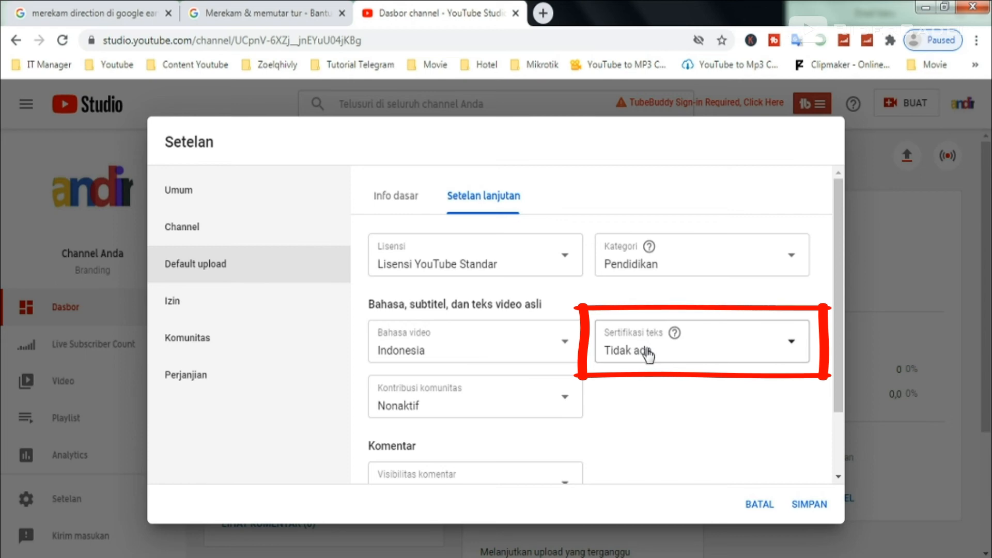
left_click(686, 343)
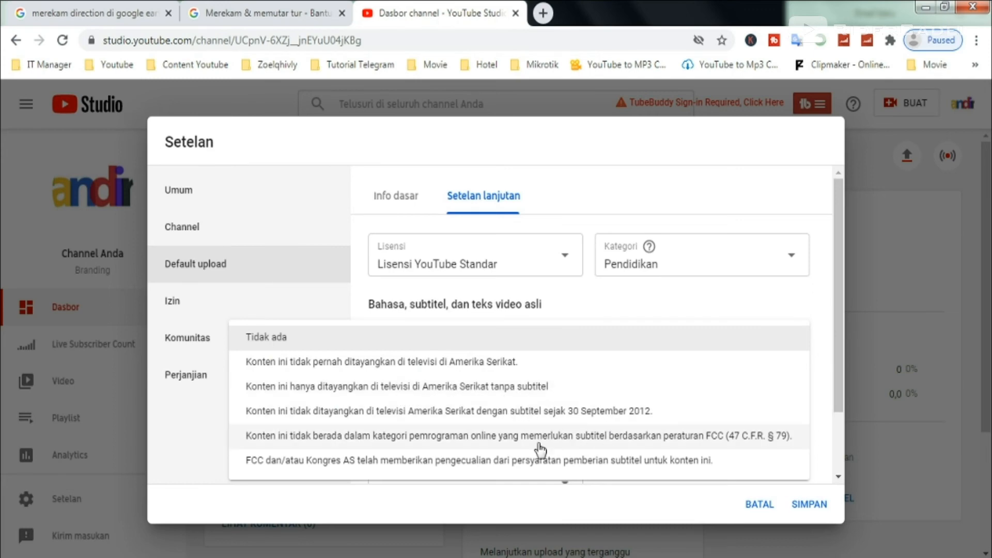
- Certify captions as never aired on US television and set Kontribusi komunitas to Aktif
left_click(321, 366)
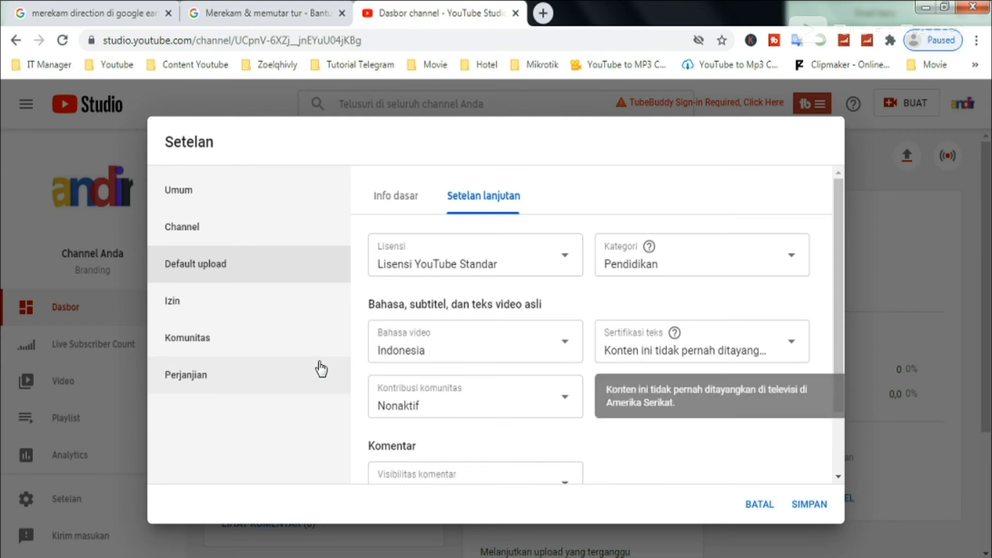
left_click(496, 402)
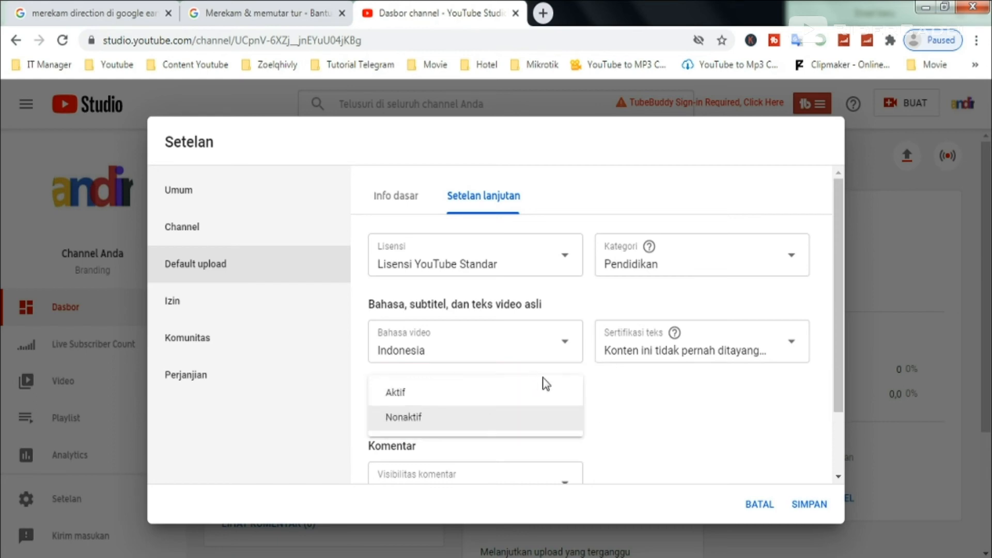
left_click(505, 399)
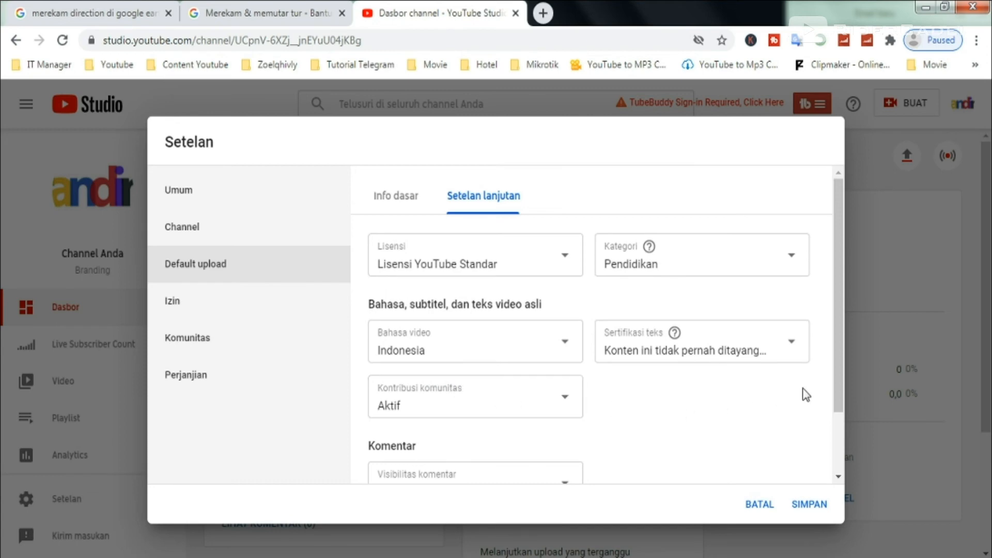
left_click(504, 397)
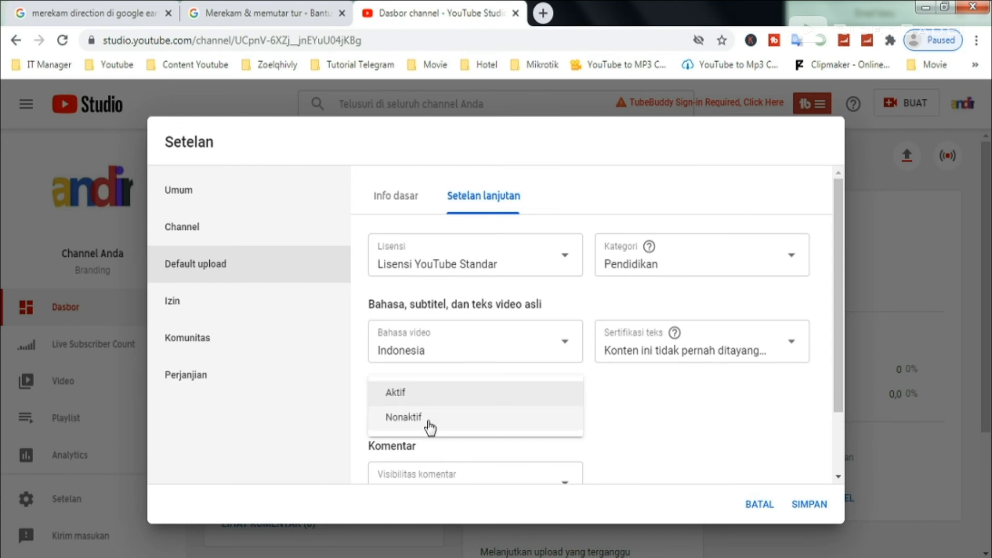
left_click(672, 406)
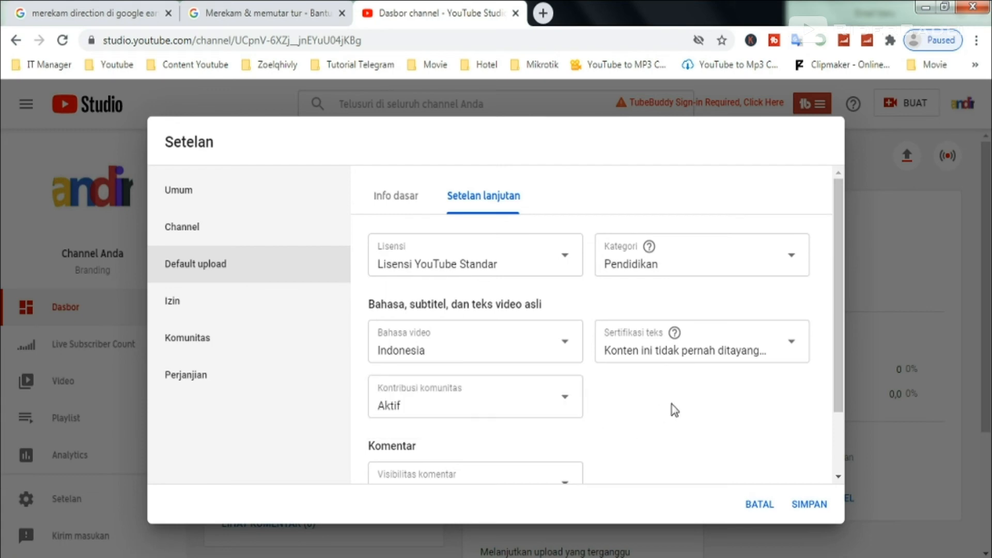
scroll(594, 412, "down", 2)
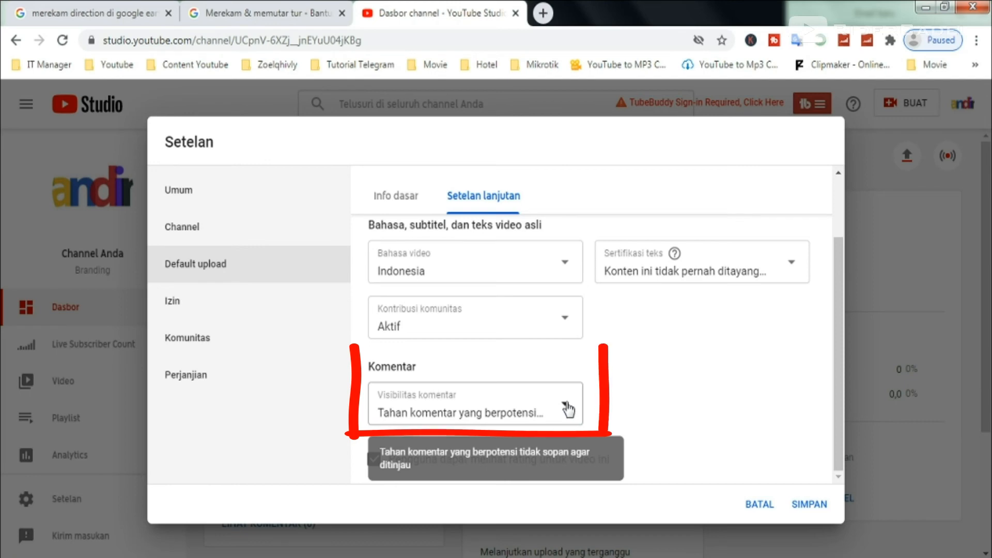
- Hold potentially inappropriate comments for review and keep video ratings visible to viewers
left_click(511, 413)
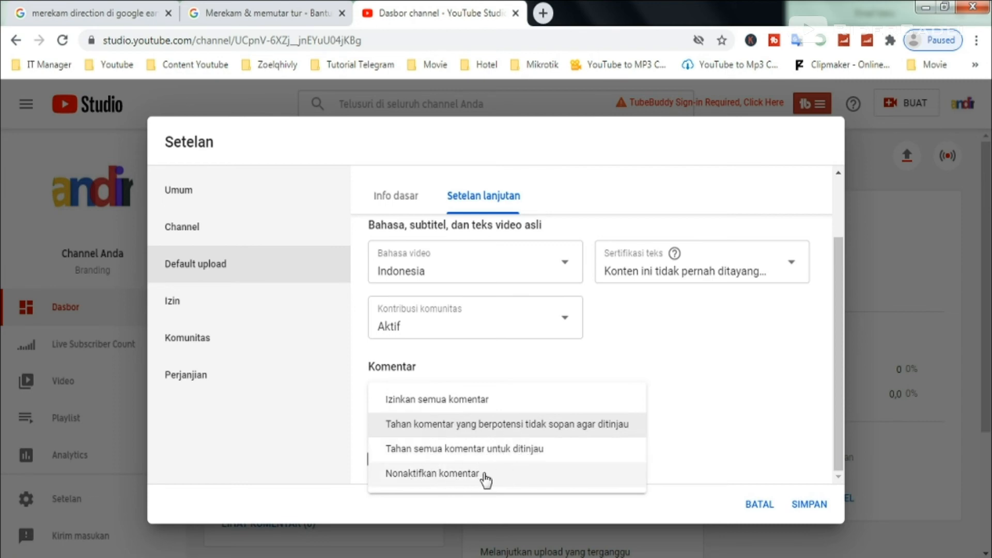
left_click(555, 434)
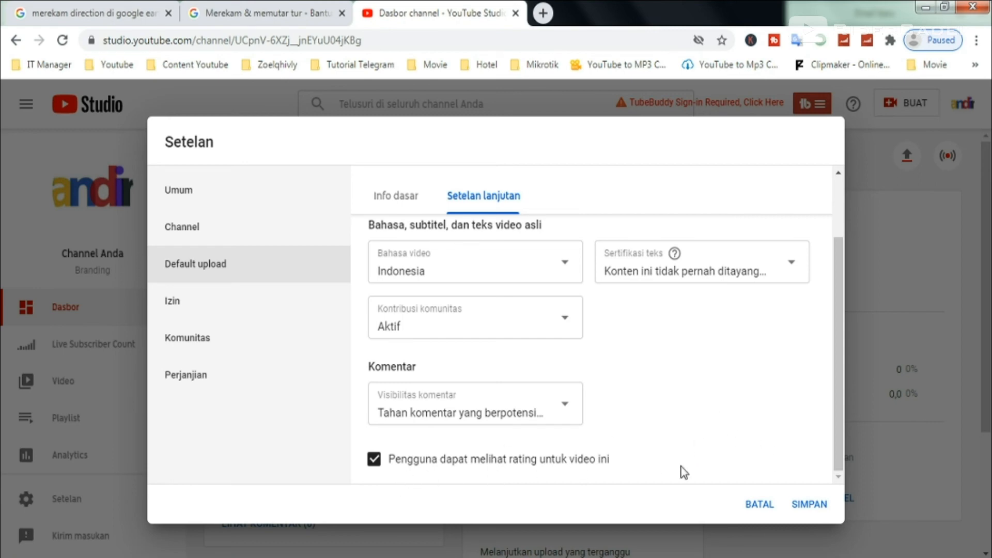
left_click(374, 457)
left_click(374, 458)
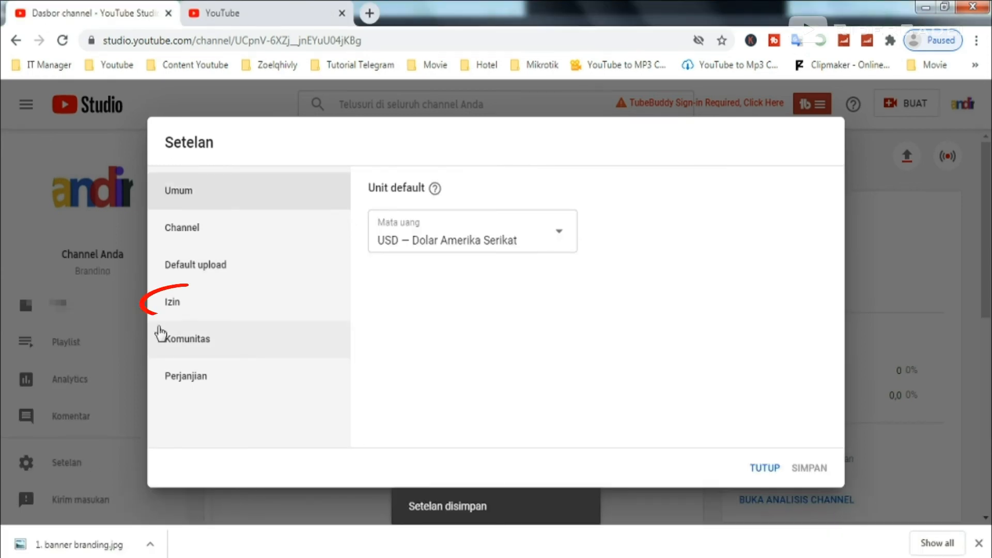
- Go from the Izin permissions settings to the Branding brand account's details via KELOLA IZIN
left_click(195, 308)
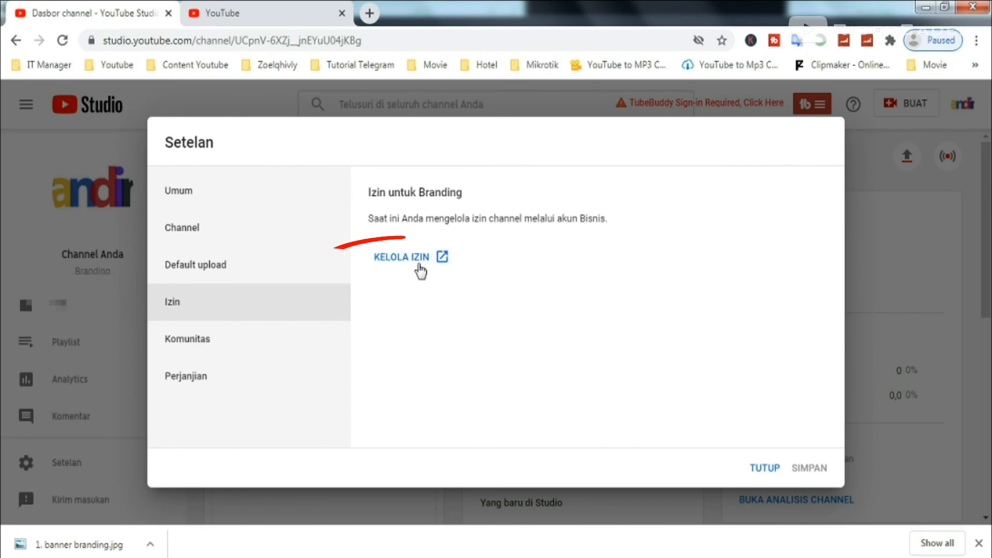
left_click(403, 264)
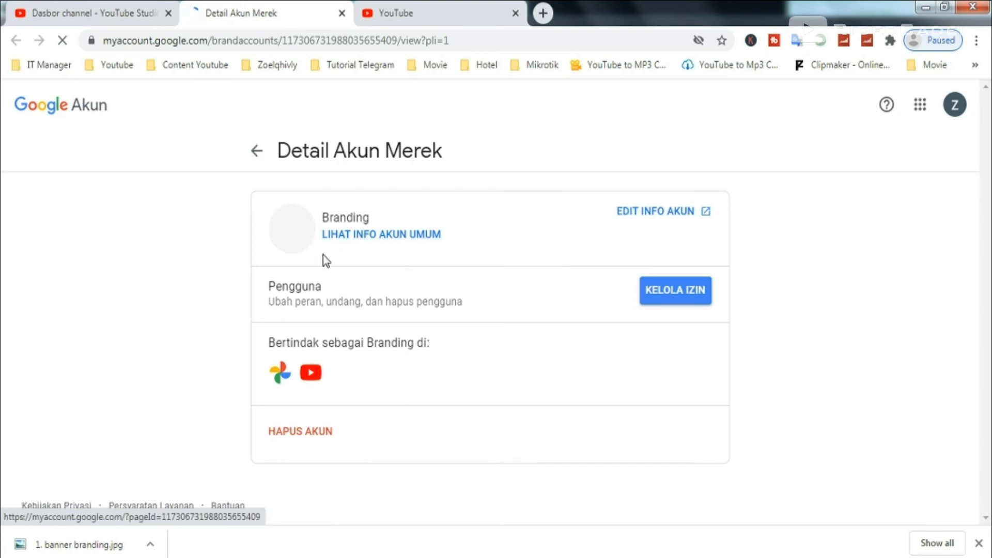
- Review who has access to the Branding brand account, cancel the invite, and return to Studio
left_click(670, 297)
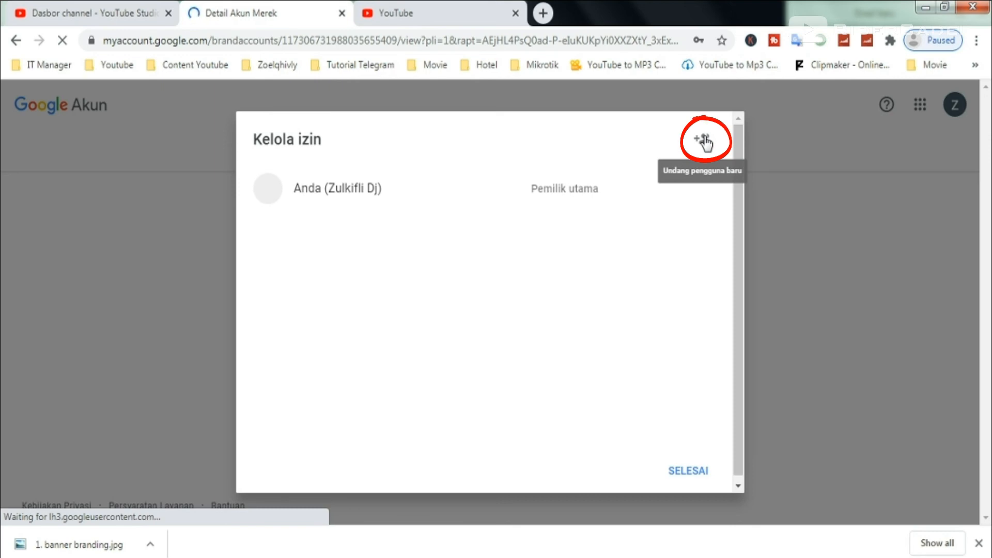
left_click(703, 141)
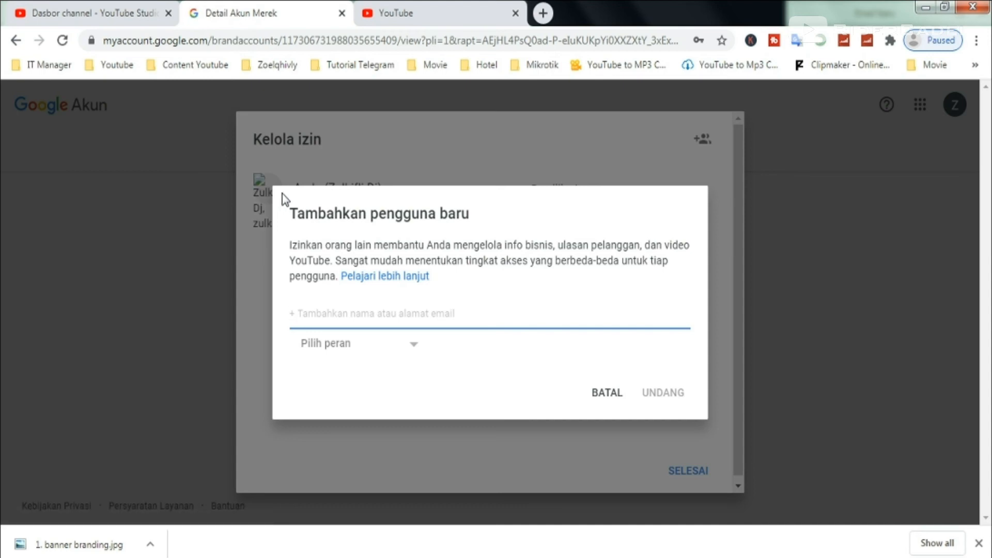
left_click(607, 394)
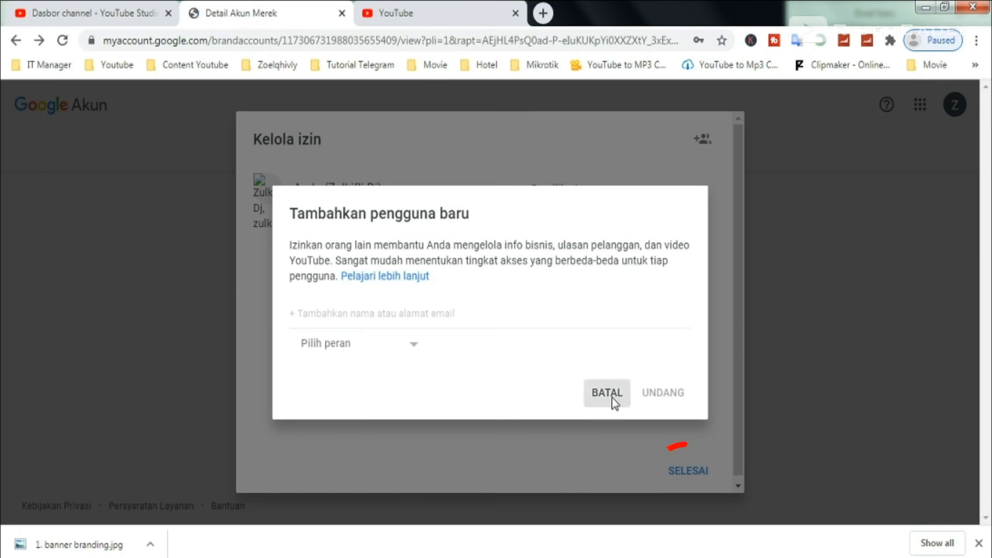
left_click(700, 469)
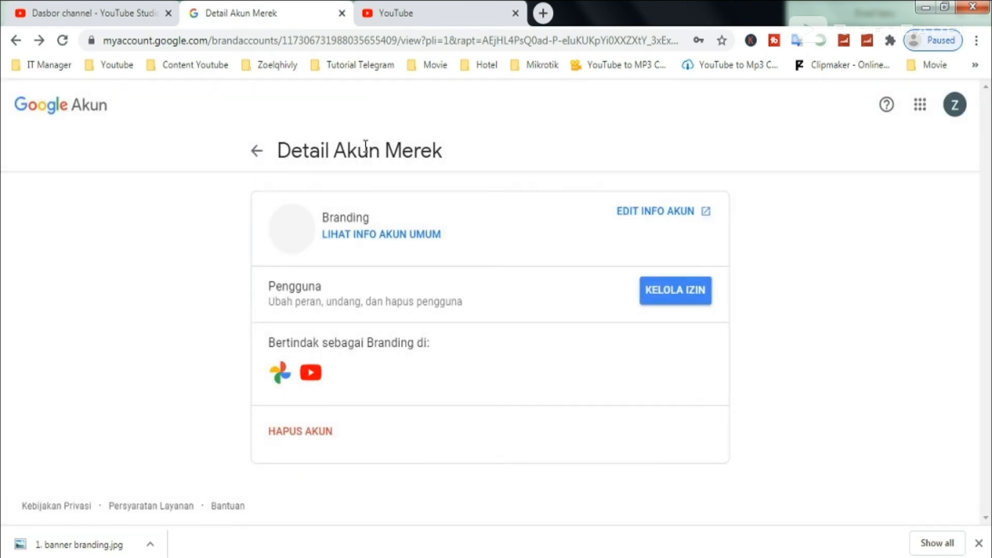
left_click(104, 12)
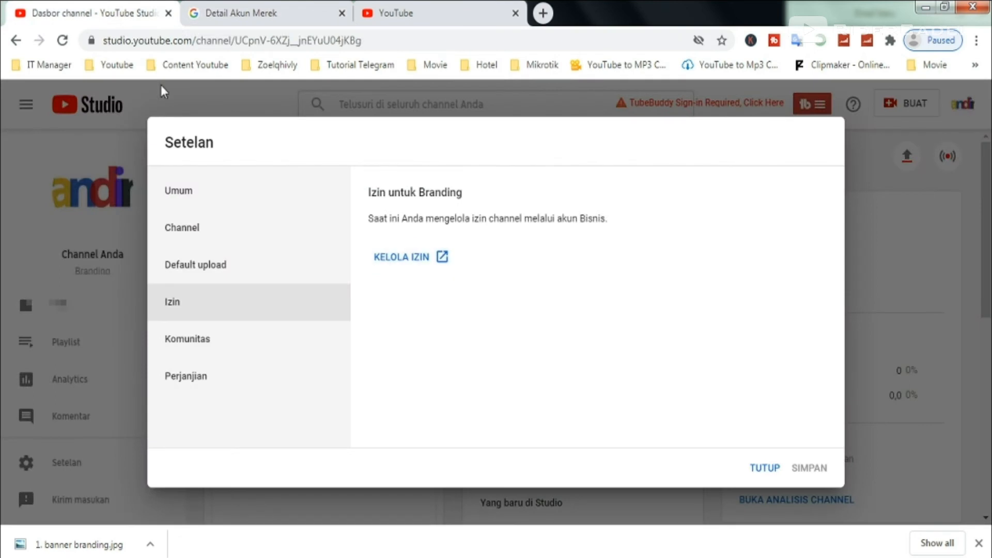
- Open the Komunitas settings and read the explanation of moderator permissions
left_click(235, 341)
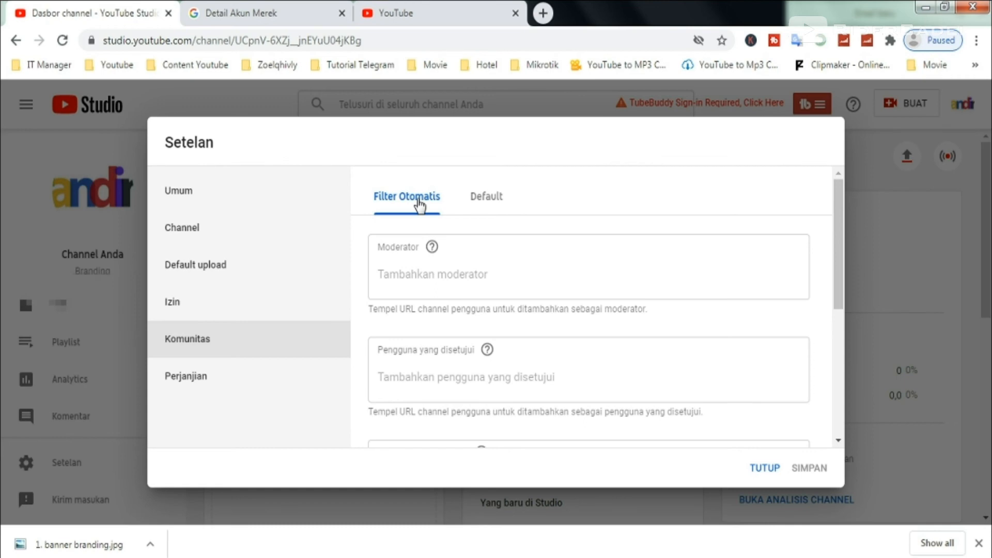
left_click(428, 276)
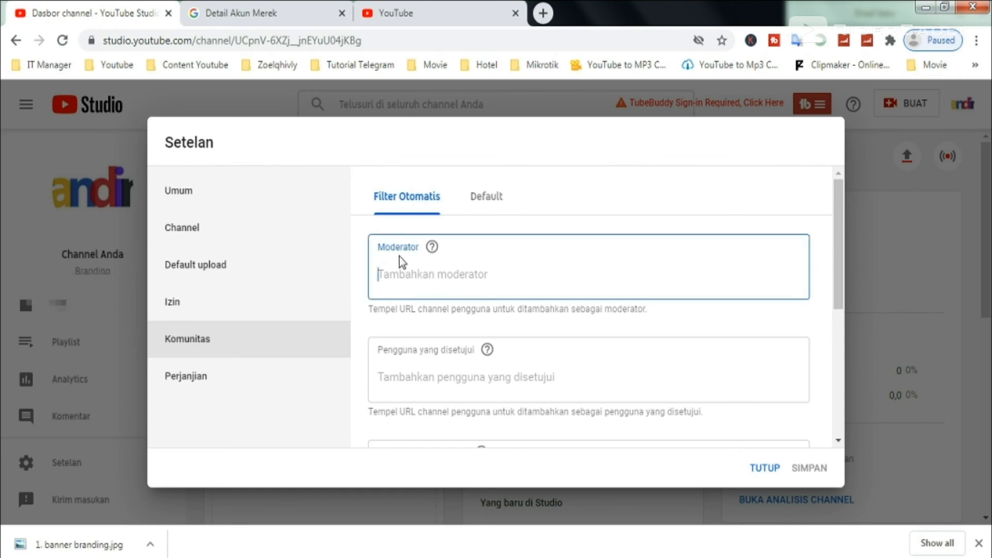
left_click(433, 248)
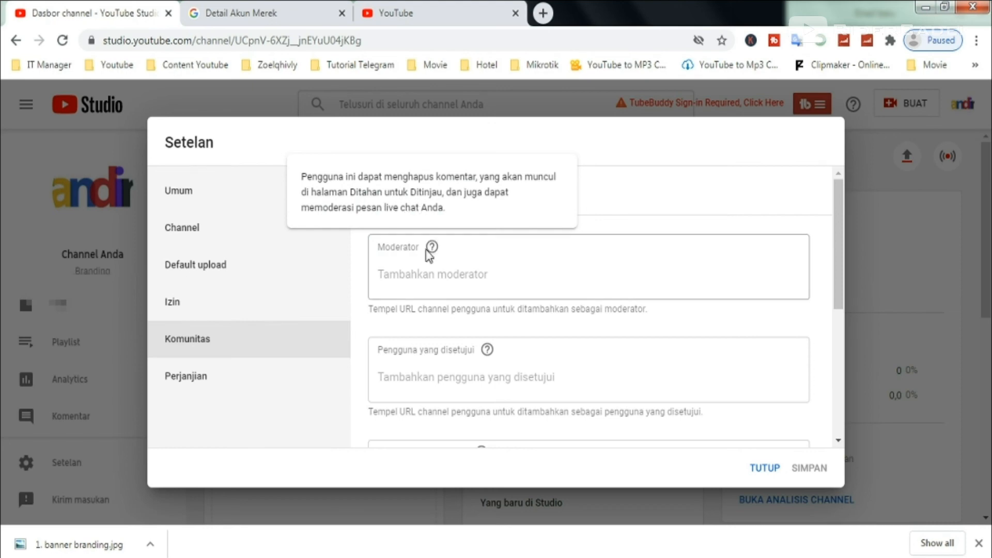
left_click(415, 265)
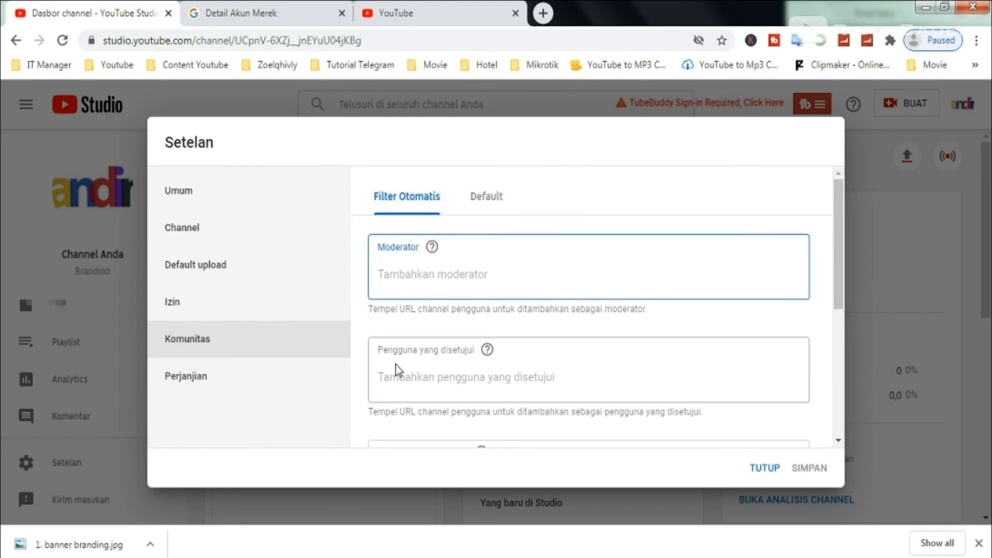
- Check the approved users, hidden users and blocked words fields
scroll(398, 341, "down", 2)
left_click(403, 309)
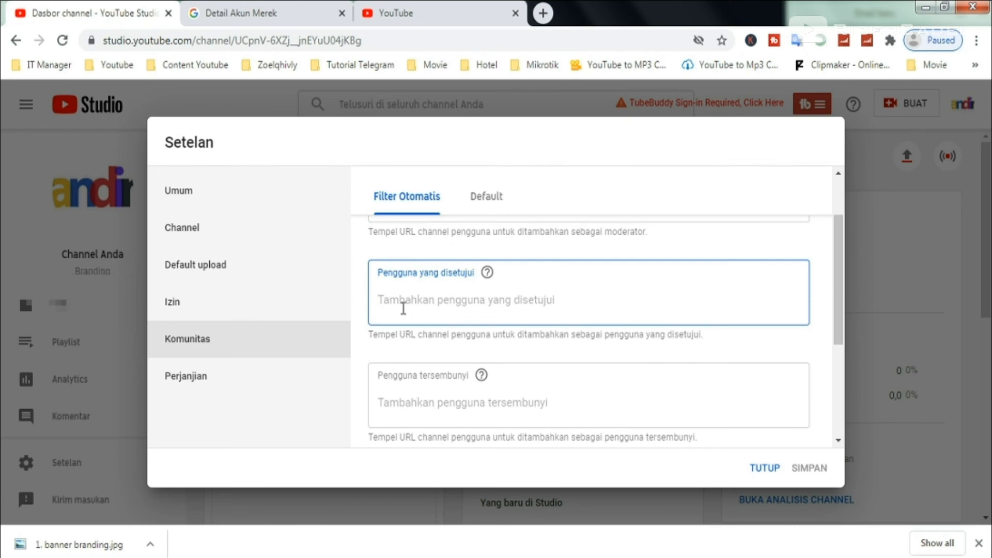
scroll(402, 310, "down", 2)
left_click(399, 321)
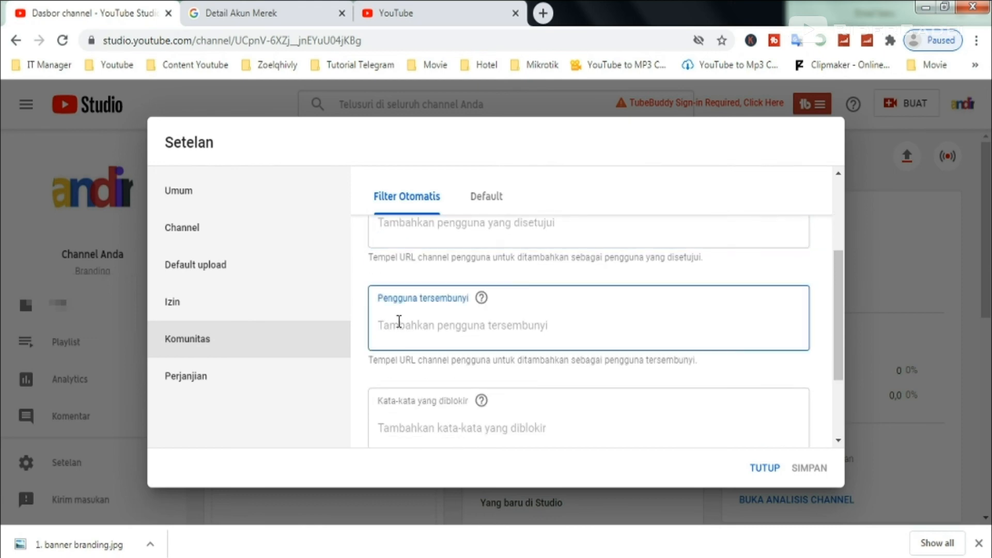
scroll(399, 321, "down", 3)
left_click(397, 316)
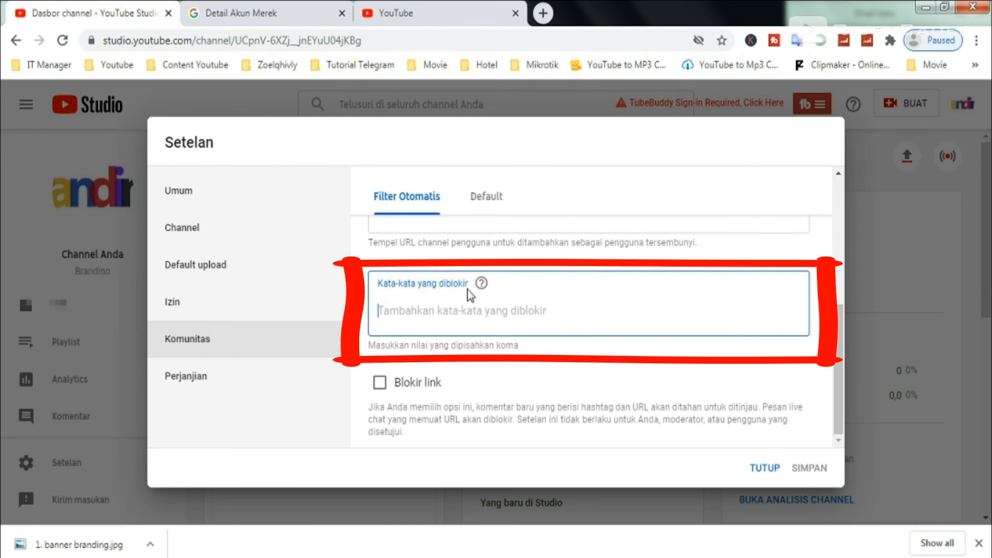
- Add 'bangsat' as a blocked word and leave Blokir link switched off
mouse_move(483, 288)
type("bangsat")
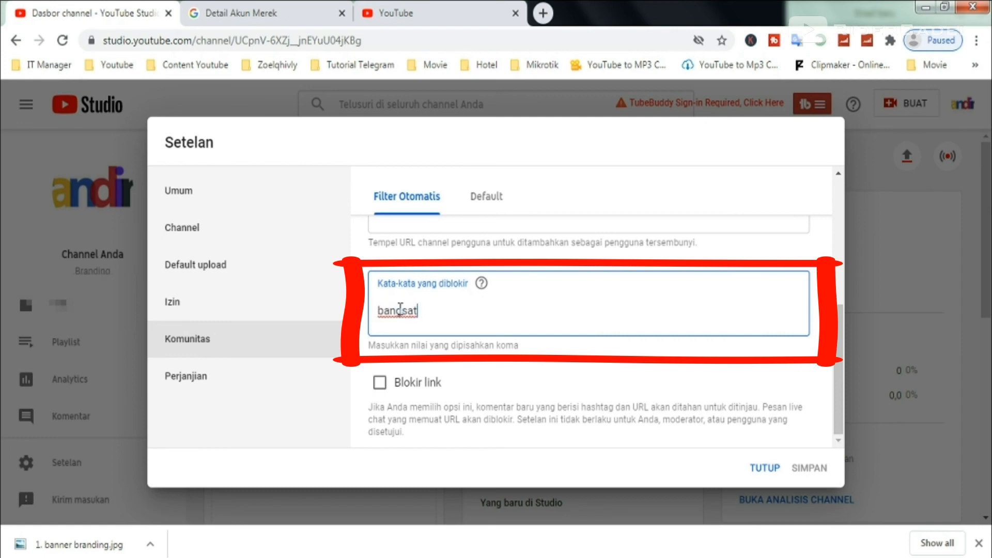
key("Return")
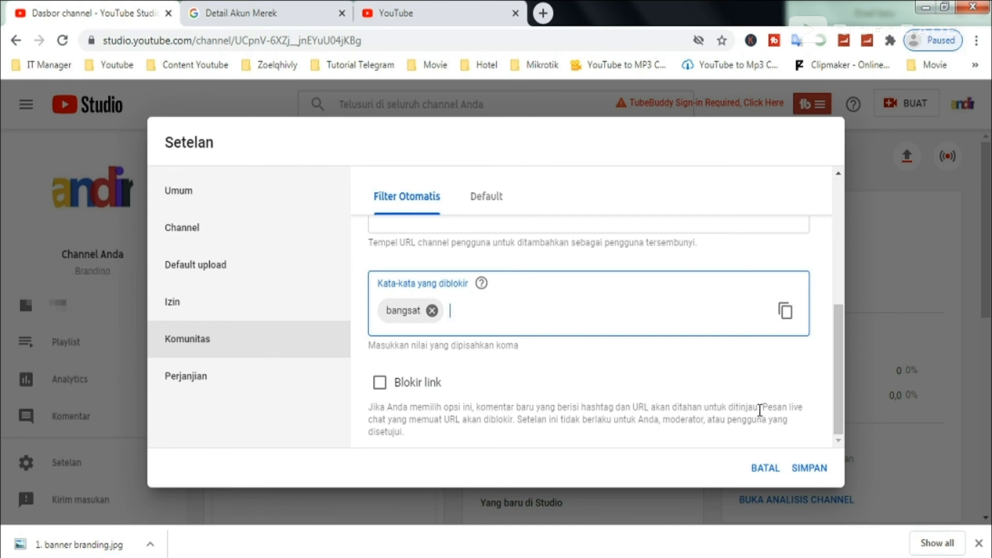
left_click(380, 383)
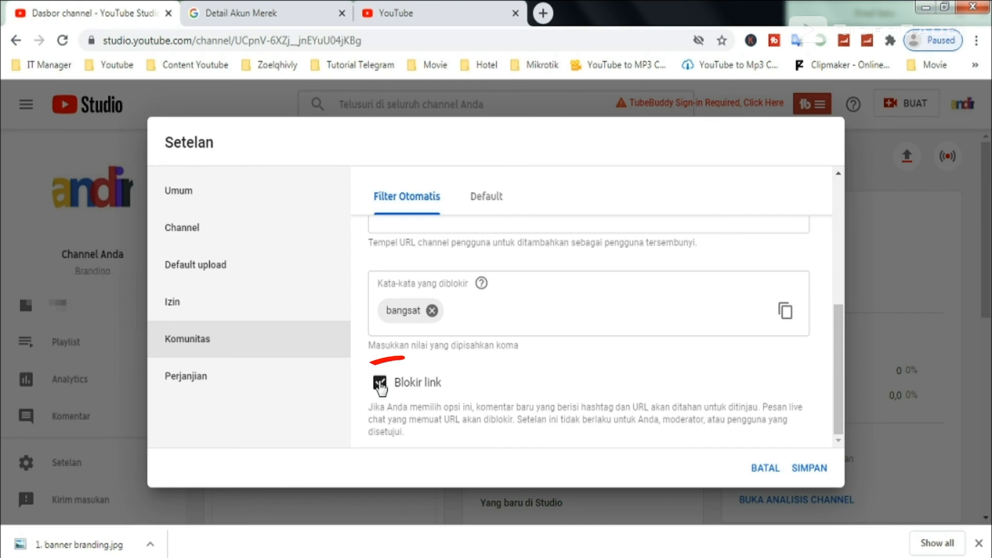
left_click(380, 383)
- Set new-video comments to hold potentially inappropriate ones for review
left_click(488, 203)
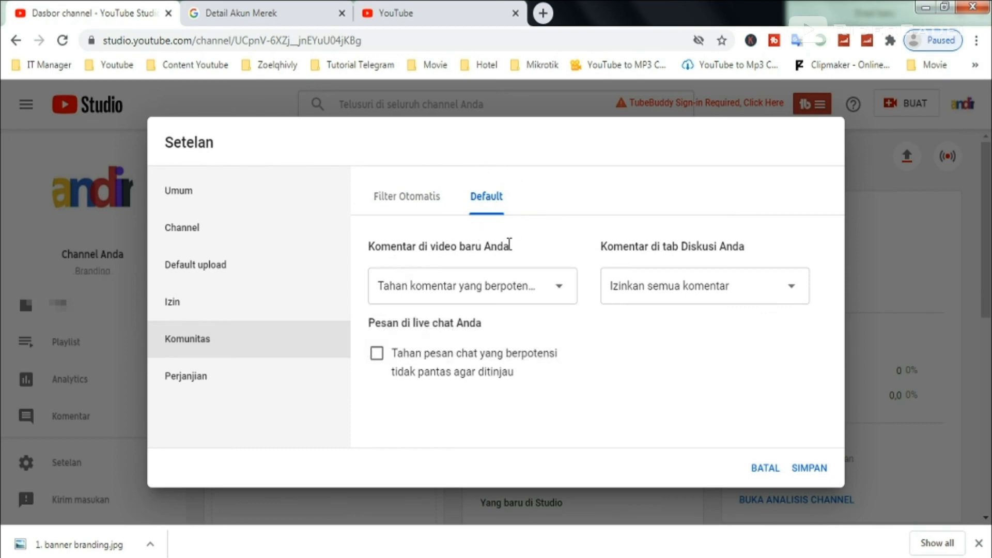
left_click(483, 288)
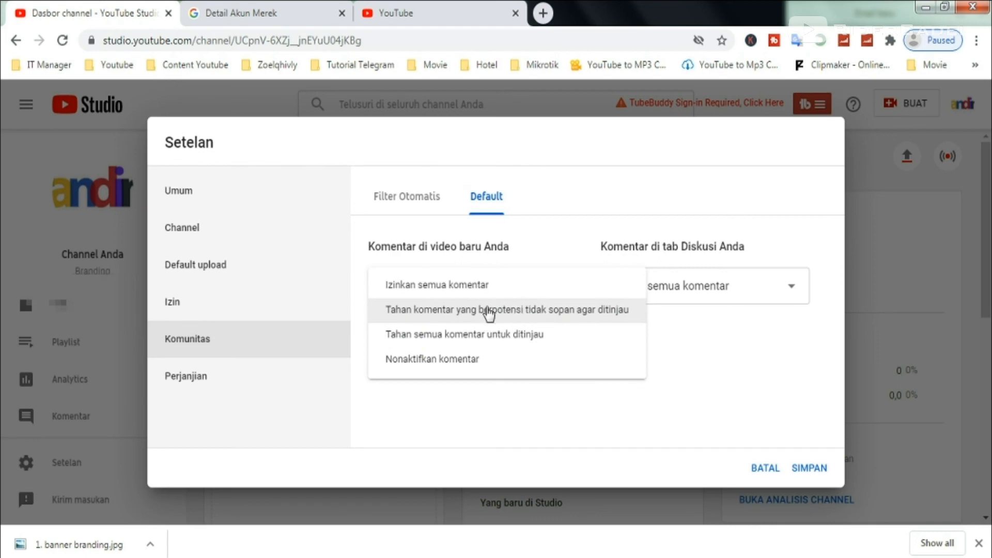
left_click(509, 311)
- Keep all discussion comments allowed and hold potentially inappropriate live chat messages for review
left_click(414, 199)
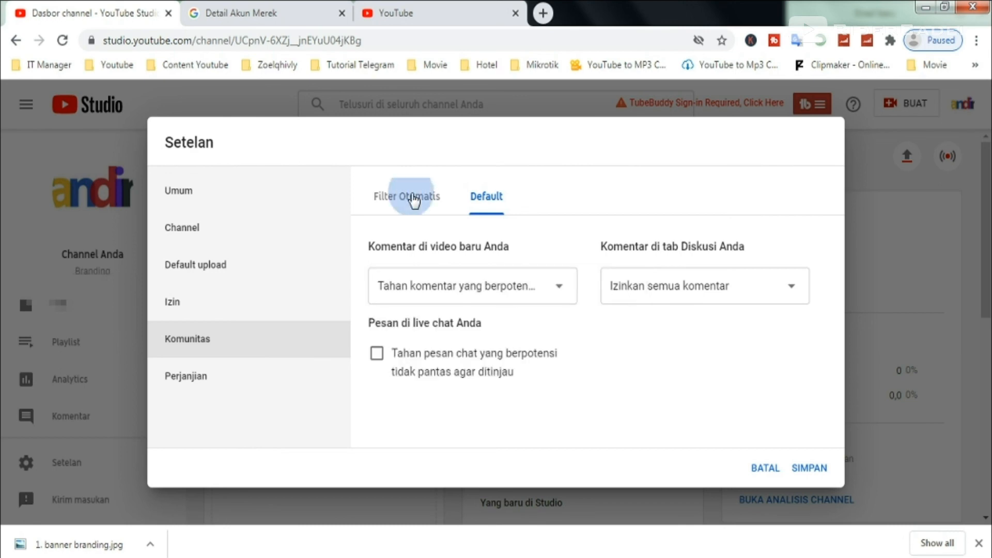
scroll(451, 237, "down", 3)
scroll(450, 237, "down", 3)
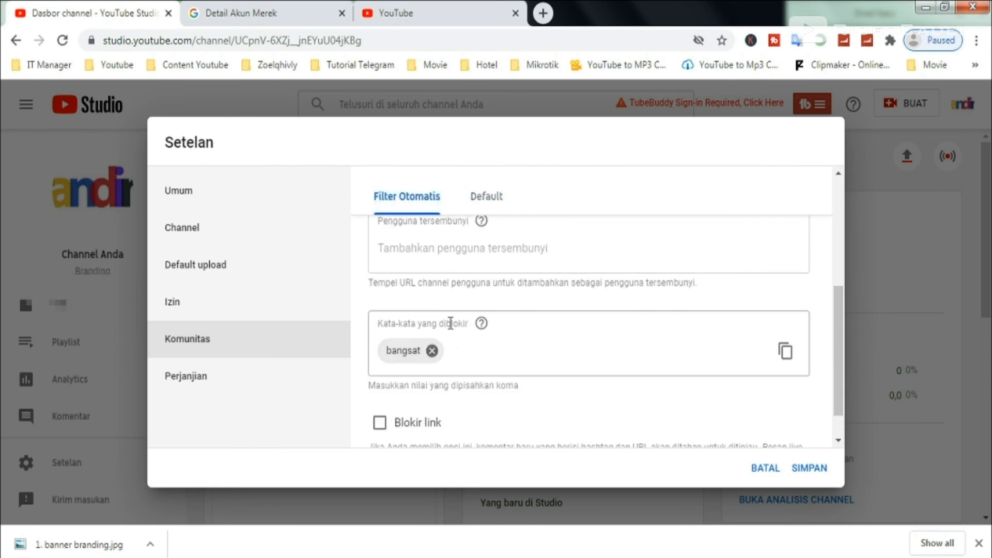
left_click(490, 201)
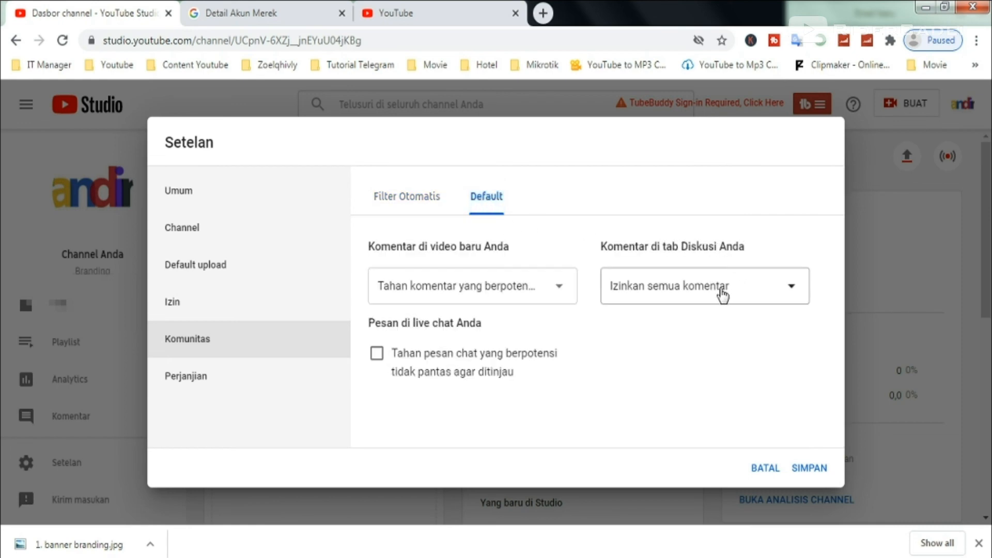
left_click(683, 290)
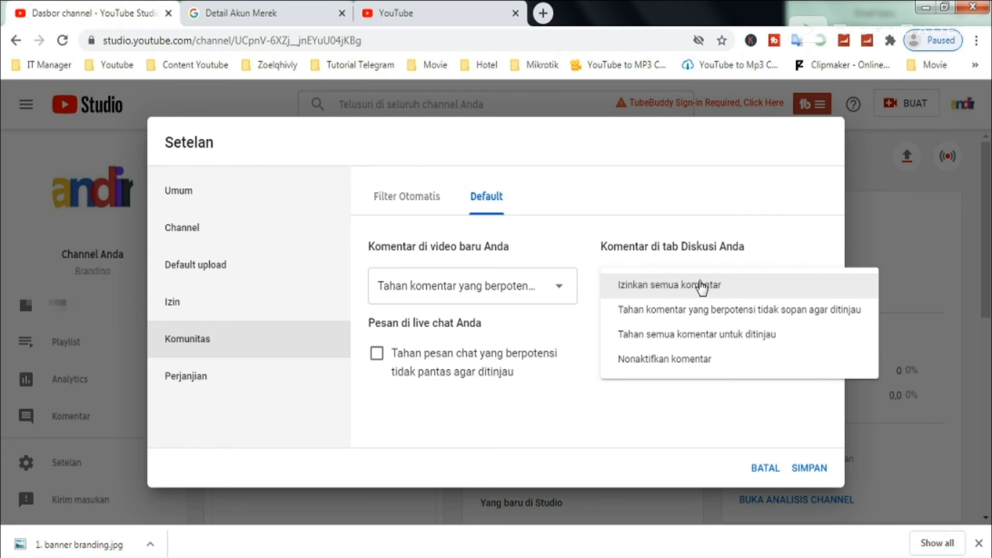
left_click(701, 286)
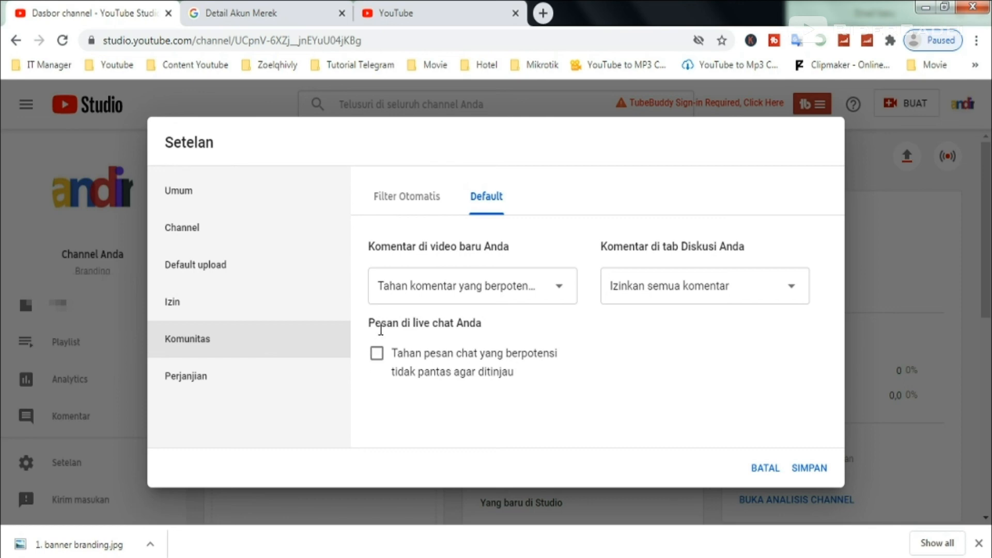
left_click(377, 354)
- Turn live chat holding off, view the Perjanjian terms, and save the channel settings
left_click(377, 356)
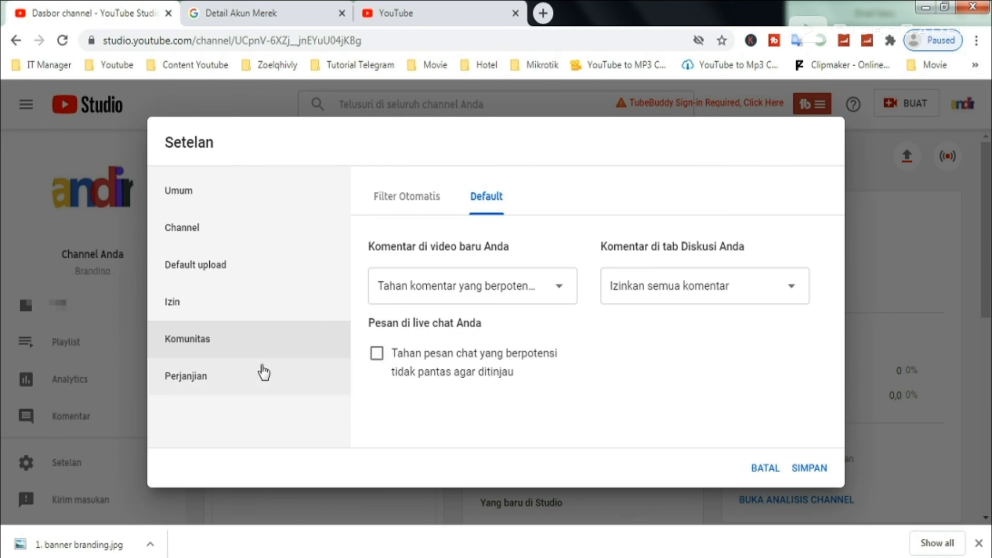
left_click(234, 387)
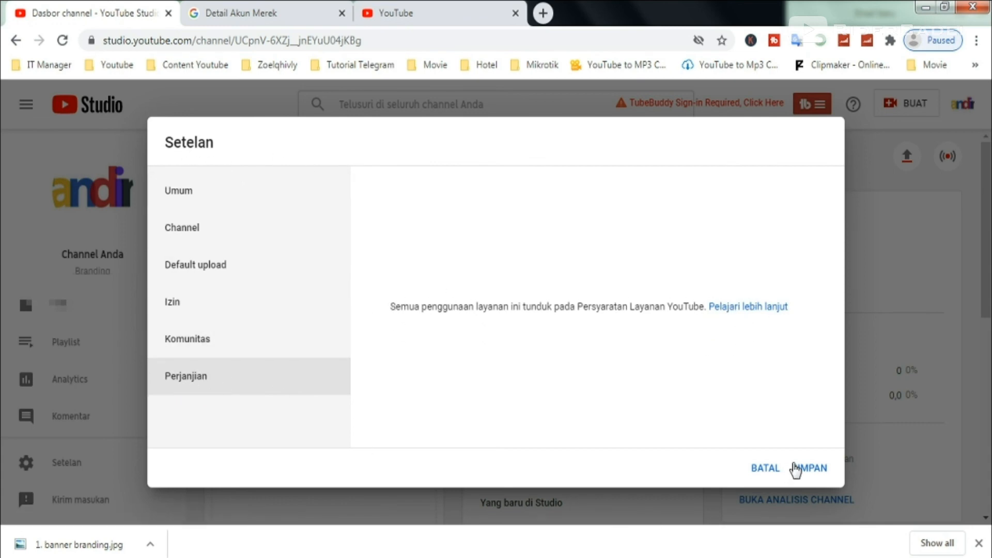
left_click(809, 468)
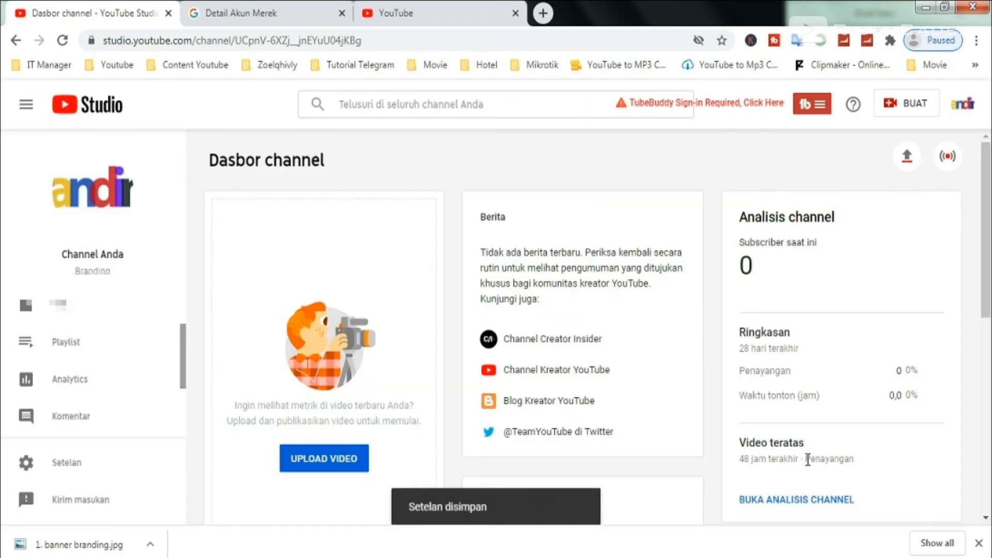